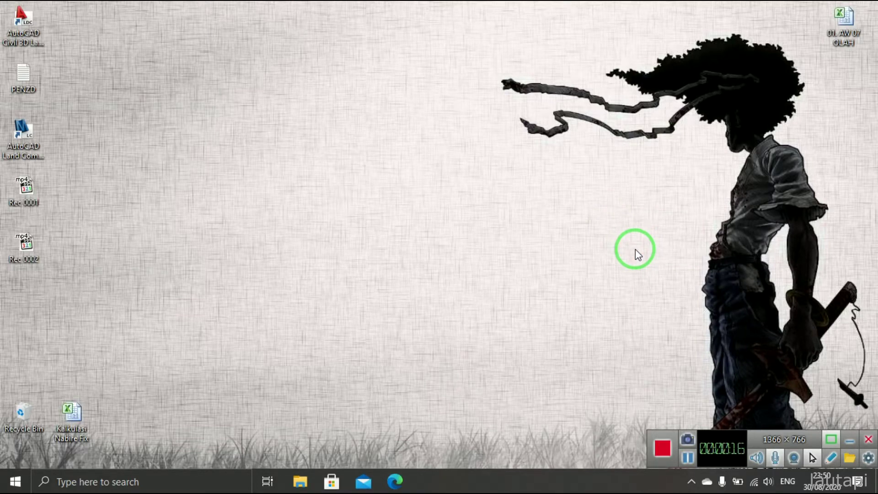
# Open the Excel workbook 01. AW 07 OLAH from the desktop
pyautogui.rightClick(645, 225)
pyautogui.click(666, 257)
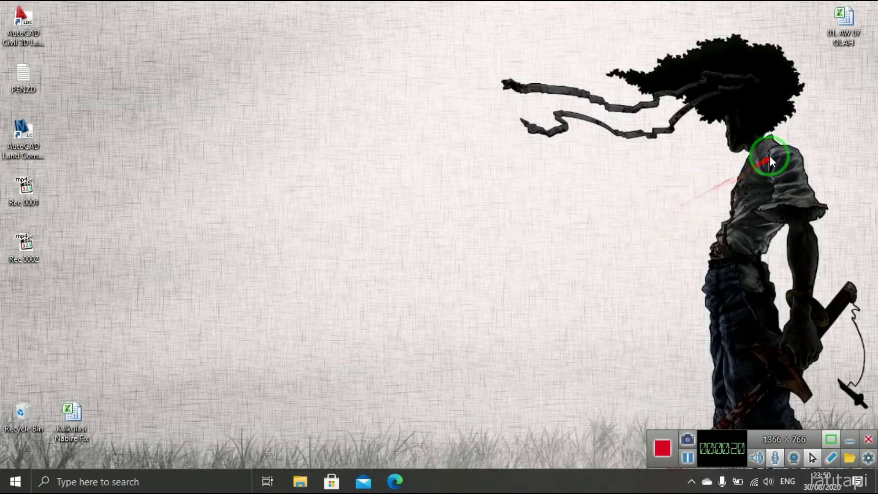
pyautogui.doubleClick(837, 21)
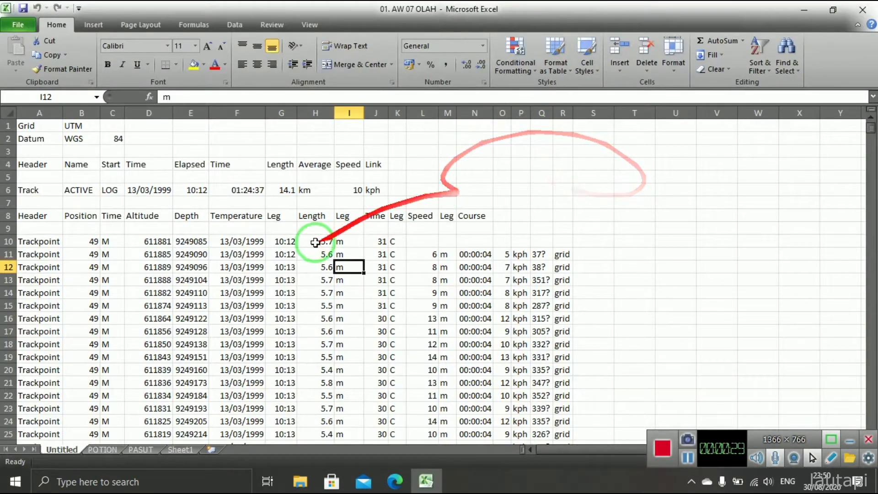
# Examine the raw trackpoint records on the Untitled sheet, including the coordinate and date columns
pyautogui.click(206, 287)
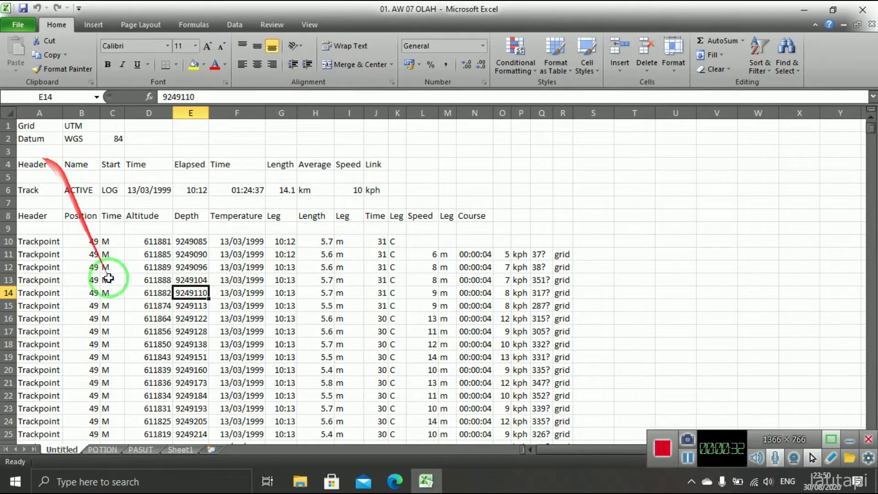
pyautogui.scroll(-1, 278, 268)
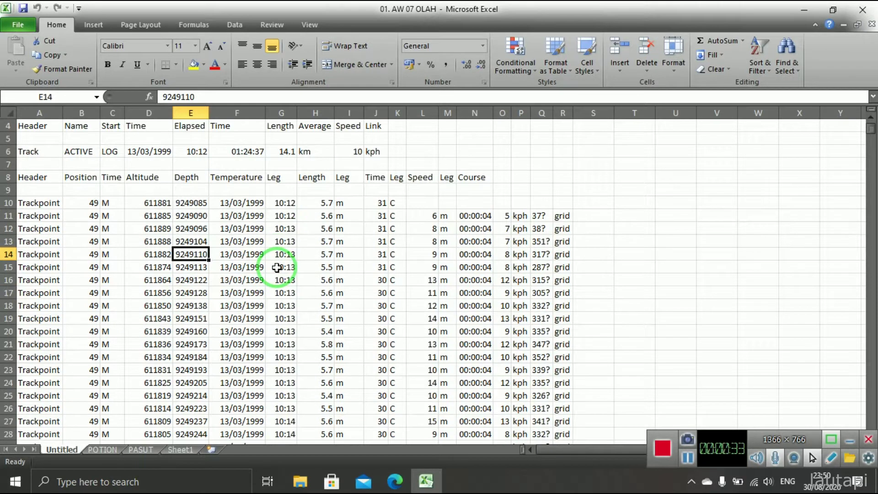
pyautogui.click(150, 203)
pyautogui.click(252, 280)
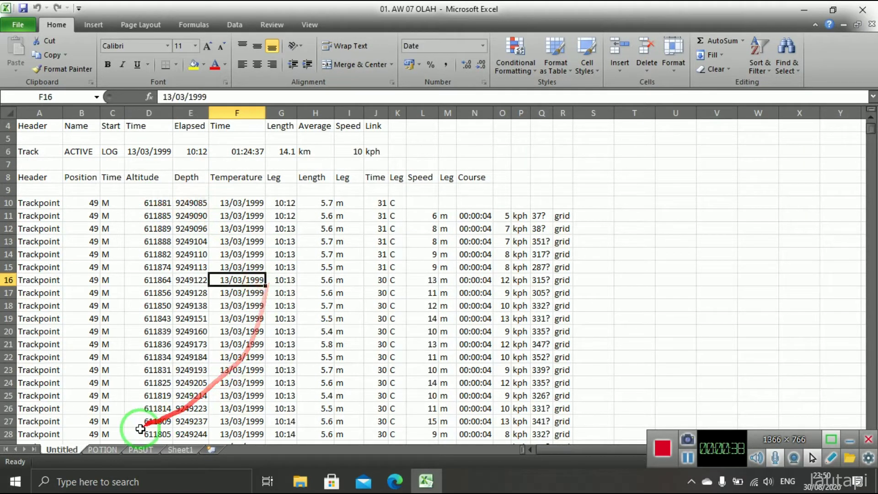
# Review the NO, X, Y, Z and Z OLAH columns on the POTION sheet
pyautogui.click(111, 451)
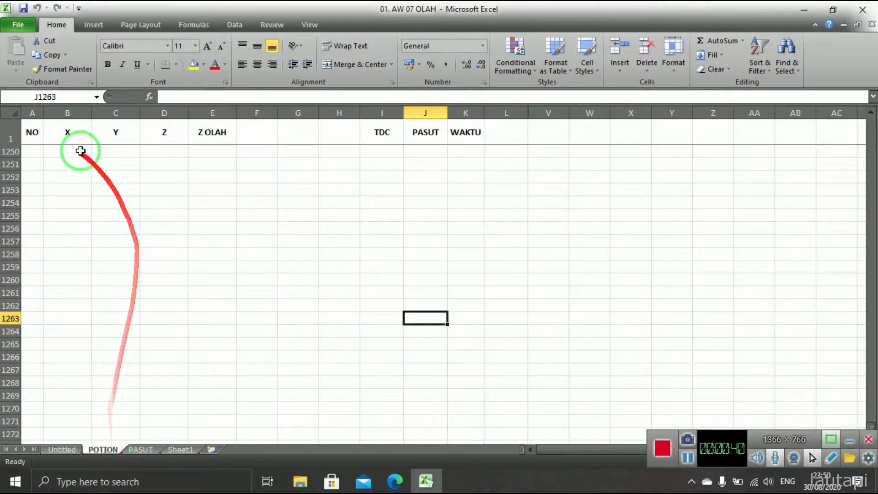
pyautogui.click(30, 134)
pyautogui.moveTo(63, 135); pyautogui.dragTo(123, 134)
pyautogui.click(77, 131)
pyautogui.click(101, 134)
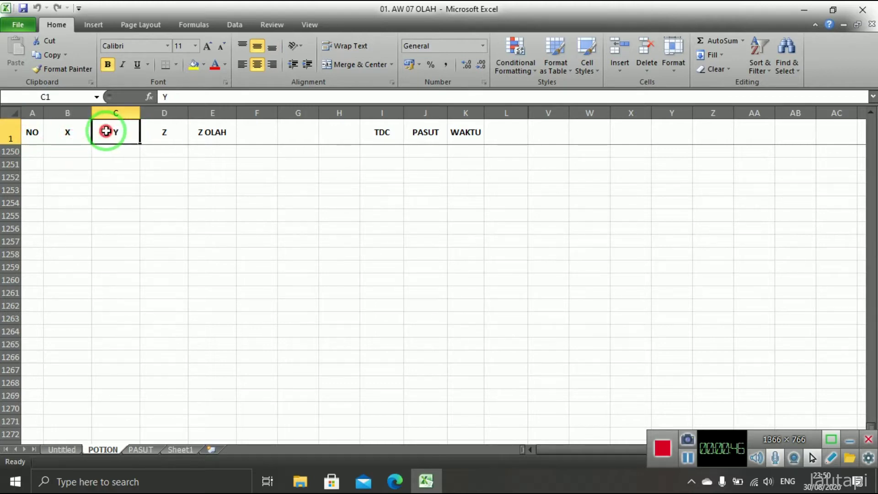
pyautogui.click(173, 134)
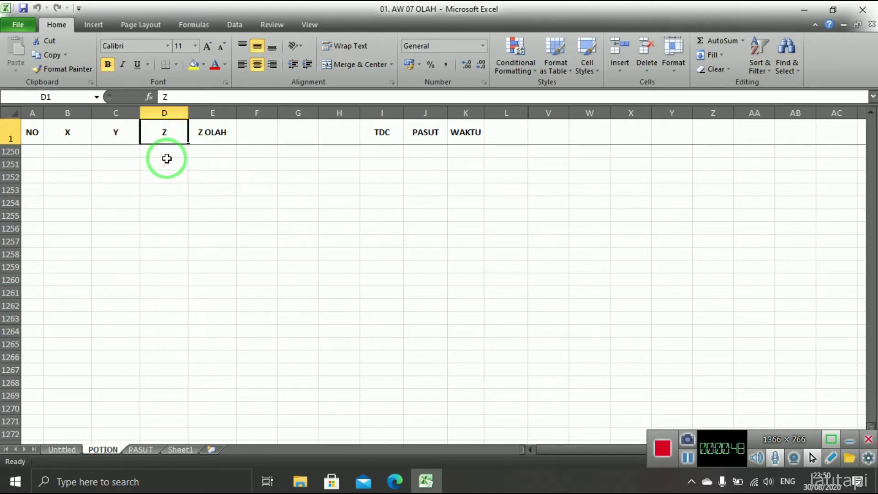
pyautogui.click(167, 153)
pyautogui.moveTo(170, 204); pyautogui.dragTo(160, 323)
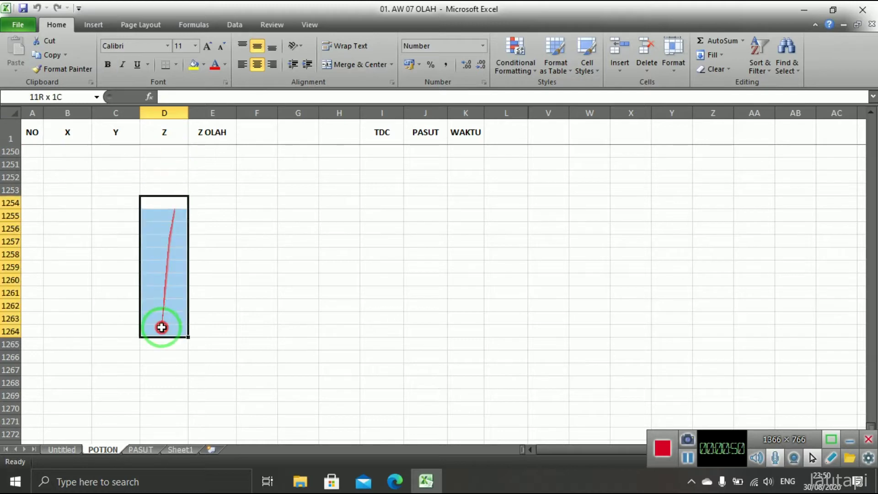
pyautogui.click(212, 133)
pyautogui.click(212, 153)
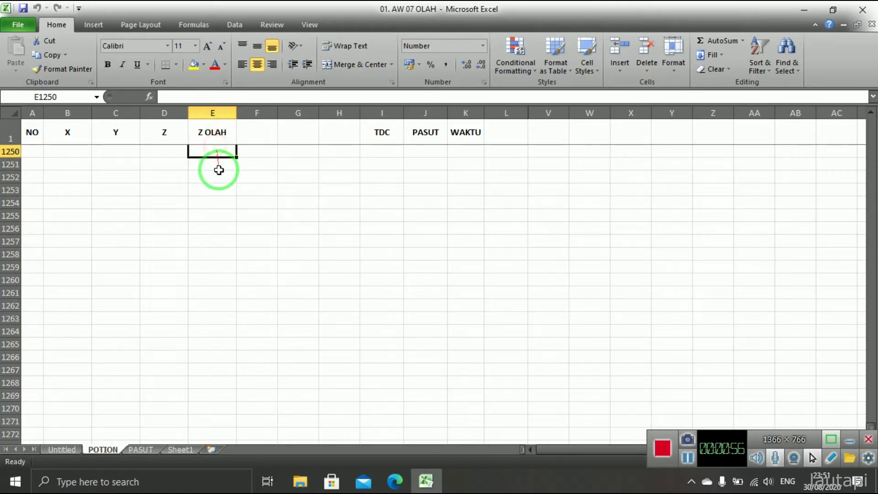
# Review the TDC, PASUT and WAKTU columns on the POTION sheet
pyautogui.click(384, 136)
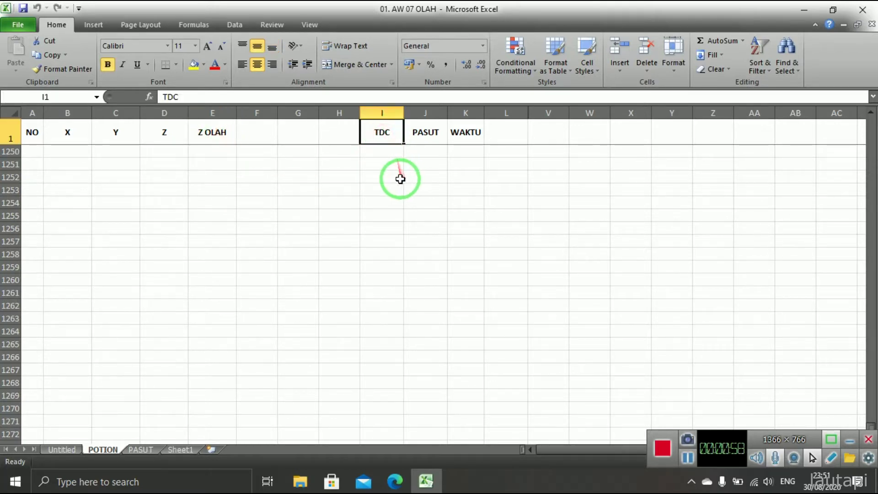
pyautogui.click(380, 157)
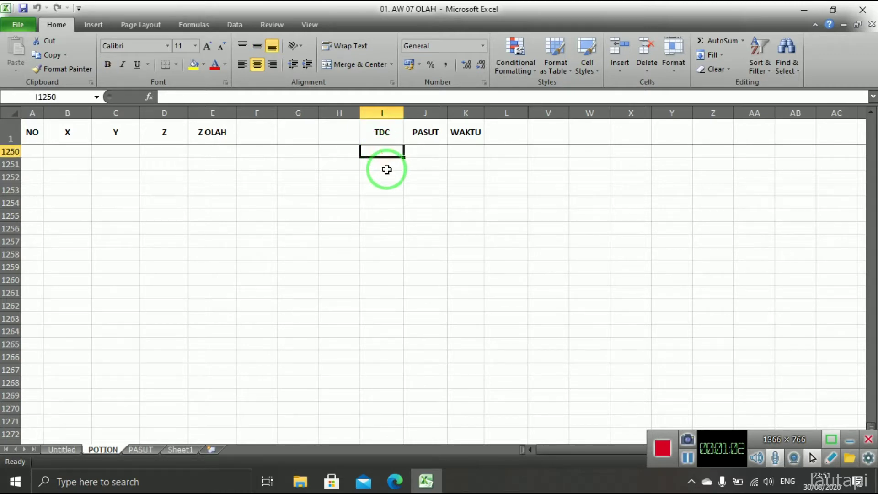
pyautogui.click(384, 166)
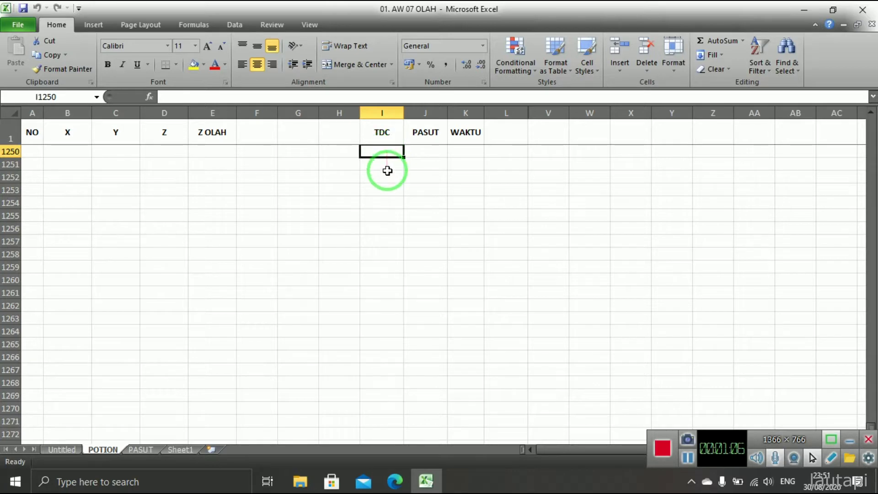
pyautogui.click(428, 133)
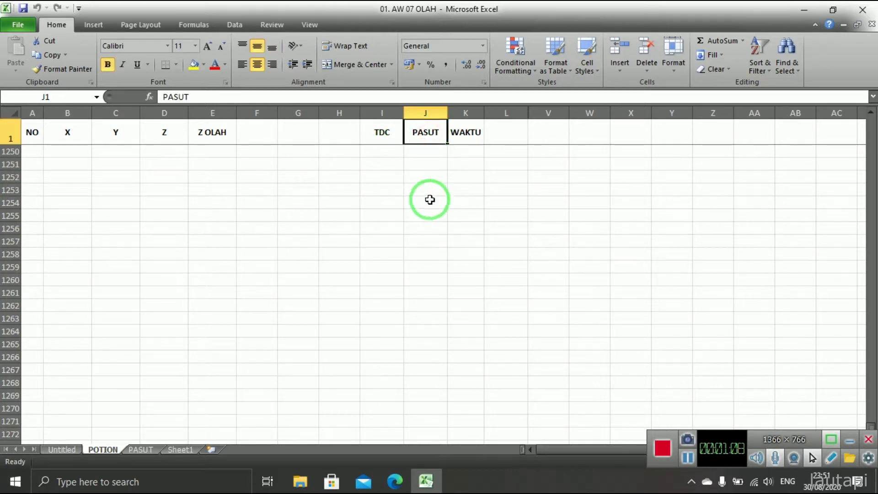
pyautogui.click(464, 134)
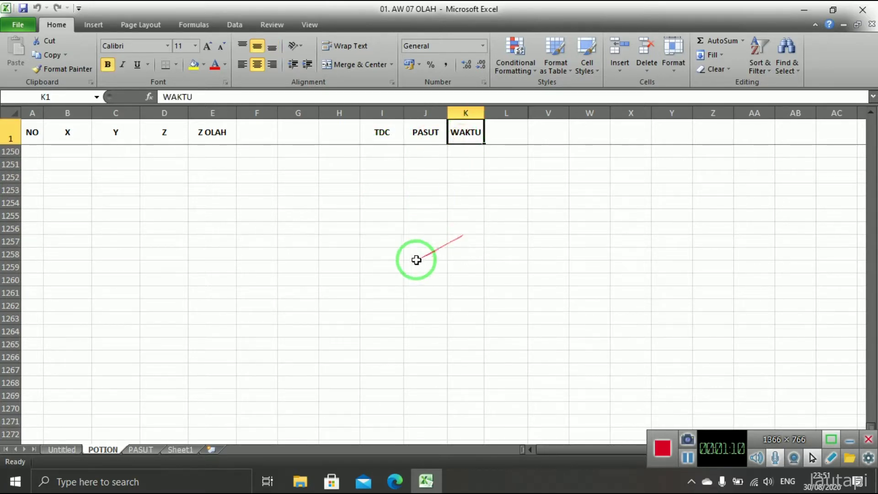
pyautogui.click(417, 136)
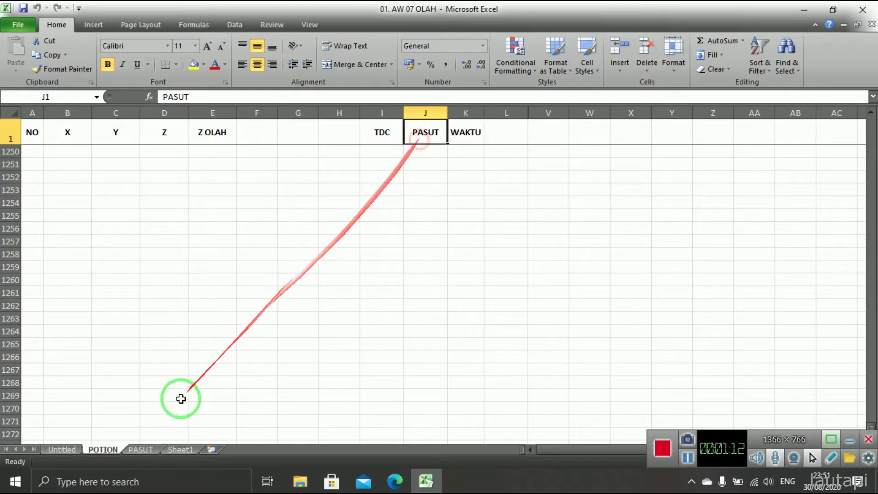
# Examine the times and the corresponding tide values in the PASUT sheet's table
pyautogui.click(140, 450)
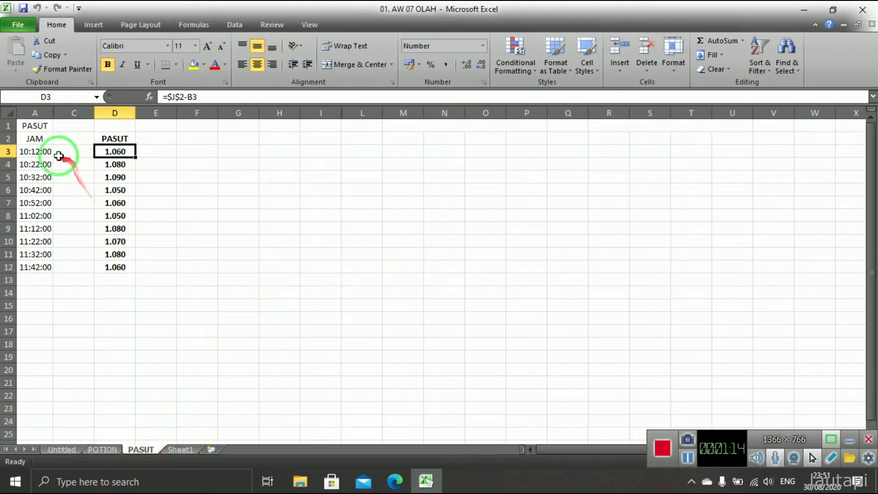
pyautogui.click(39, 152)
pyautogui.click(114, 153)
pyautogui.moveTo(114, 177); pyautogui.dragTo(114, 270)
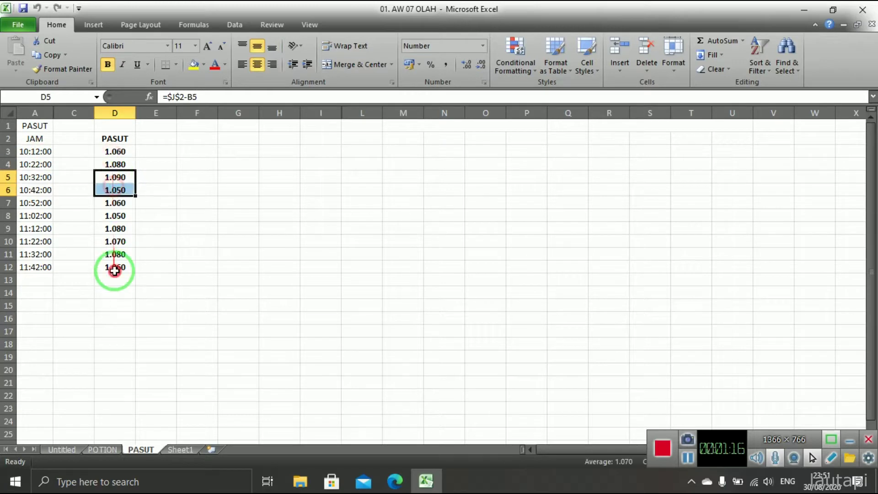
pyautogui.click(114, 271)
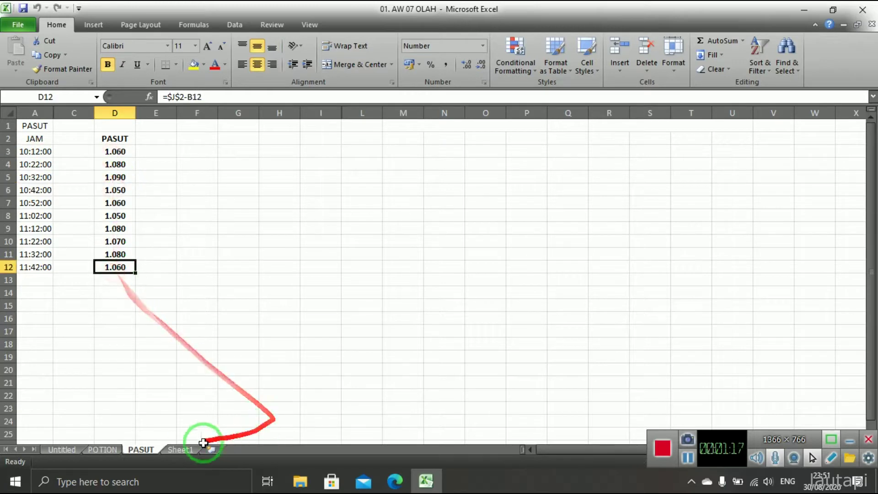
# Copy the coordinate data in D10:E1280 of the Untitled sheet
pyautogui.click(64, 448)
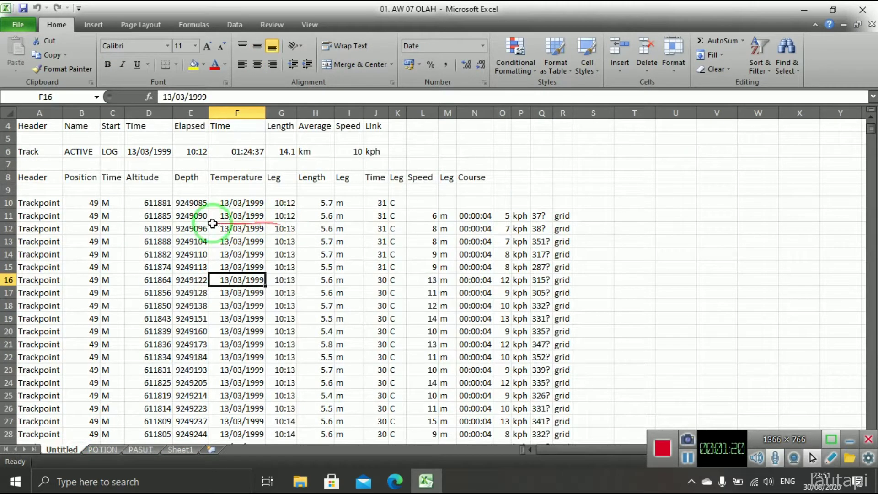
pyautogui.moveTo(156, 204); pyautogui.dragTo(192, 203)
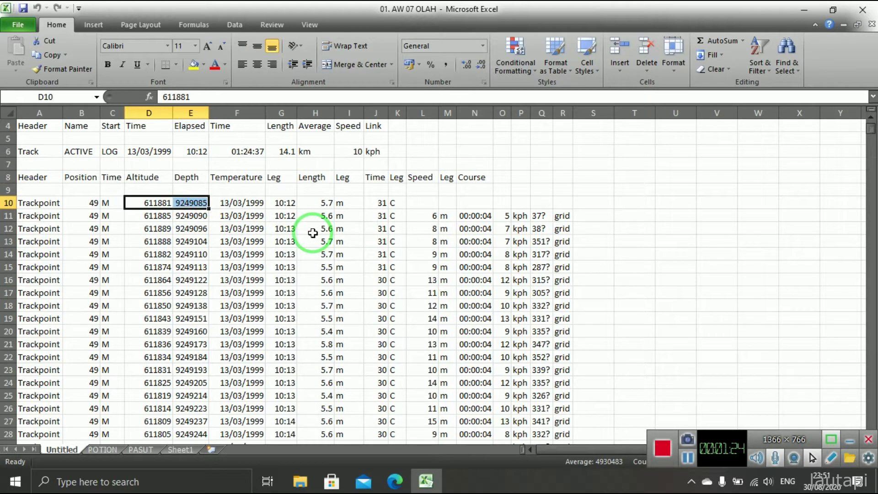
pyautogui.hotkey('ctrl', 'shift', 'Down')
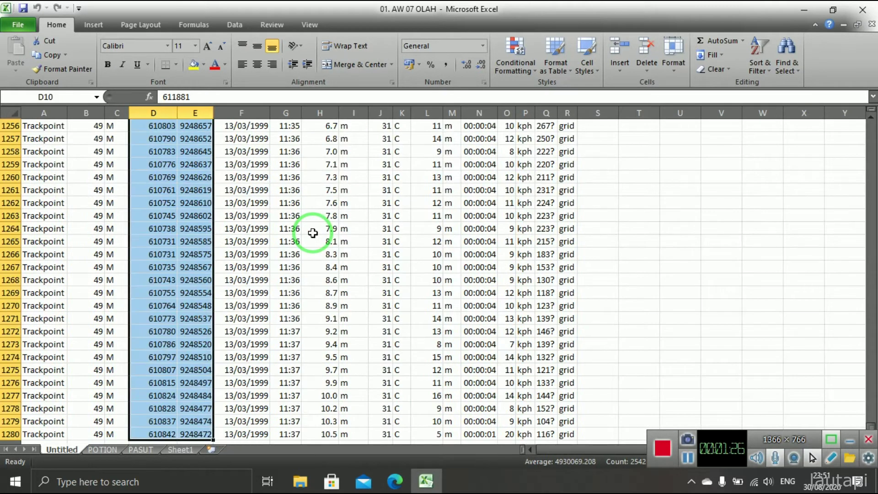
pyautogui.rightClick(200, 224)
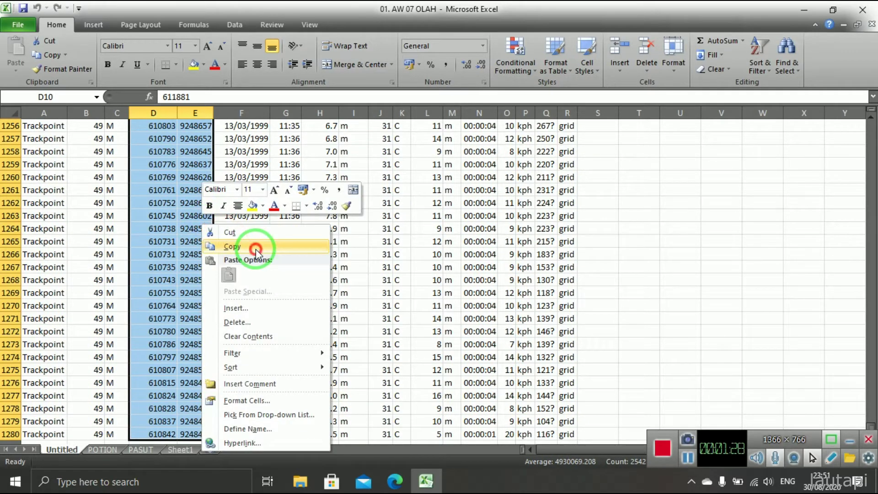
pyautogui.click(224, 244)
# Paste the copied coordinates as values into the POTION sheet's X and Y columns, starting at cell B2
pyautogui.click(104, 450)
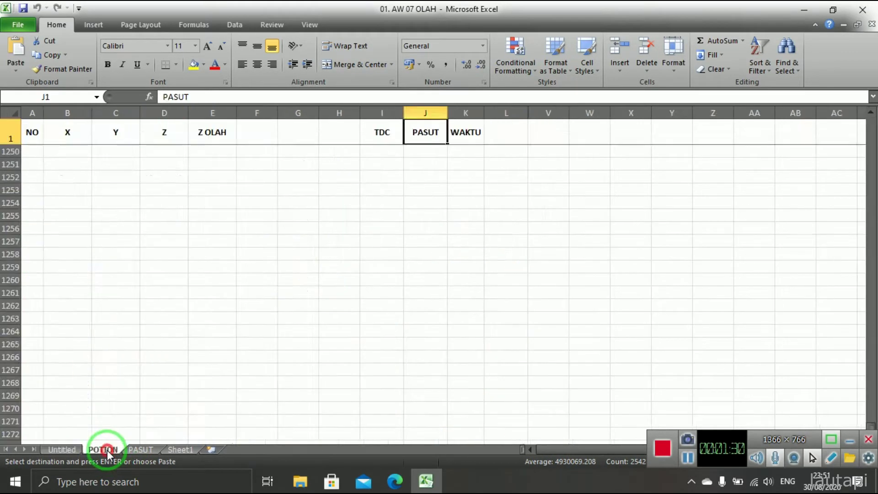
pyautogui.rightClick(68, 153)
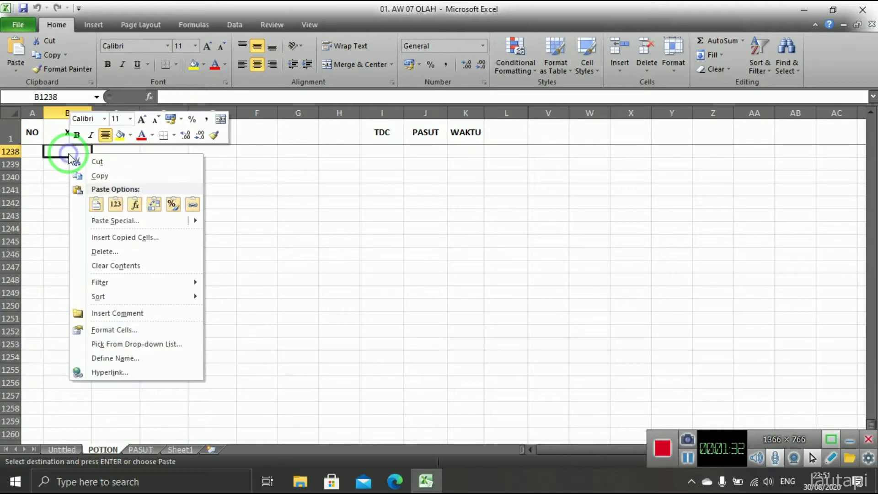
pyautogui.click(278, 255)
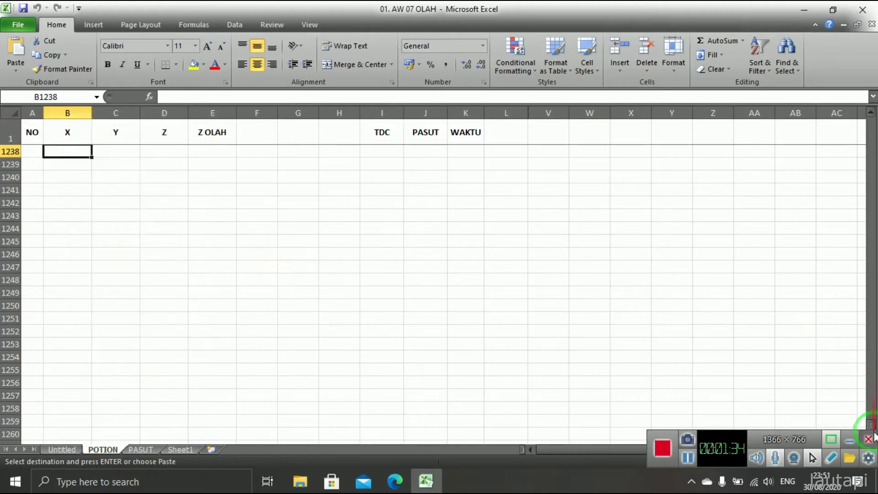
pyautogui.moveTo(872, 428); pyautogui.dragTo(868, 114)
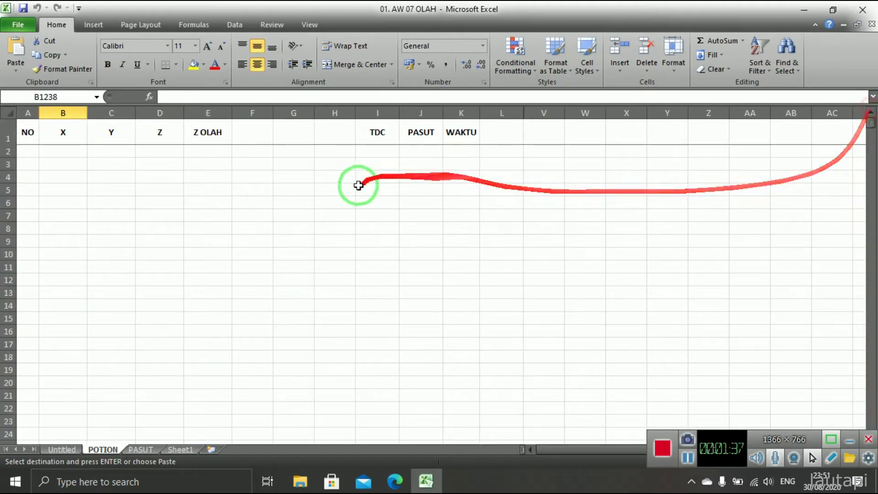
pyautogui.rightClick(69, 153)
pyautogui.click(116, 204)
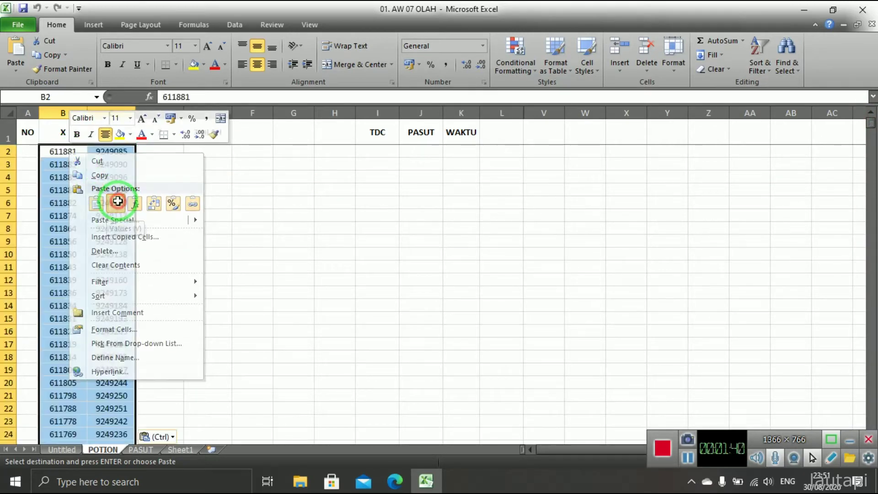
pyautogui.click(186, 210)
pyautogui.click(121, 152)
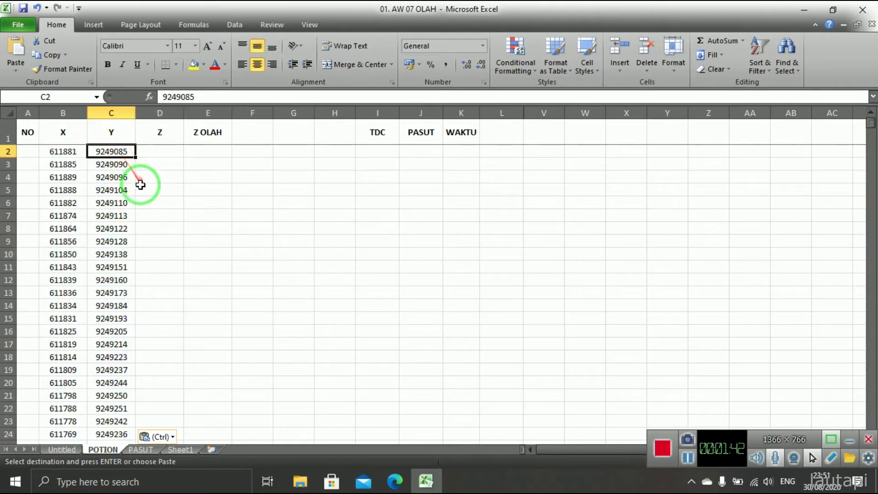
pyautogui.scroll(-3, 115, 226)
pyautogui.scroll(3, 114, 226)
pyautogui.scroll(-5, 114, 226)
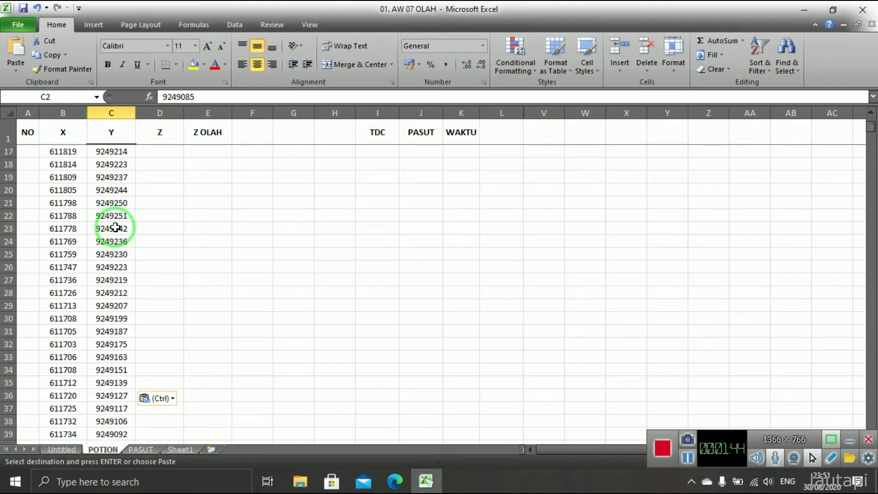
pyautogui.click(203, 357)
# Copy the depth readings in H10:H1280 of the Untitled sheet
pyautogui.click(61, 450)
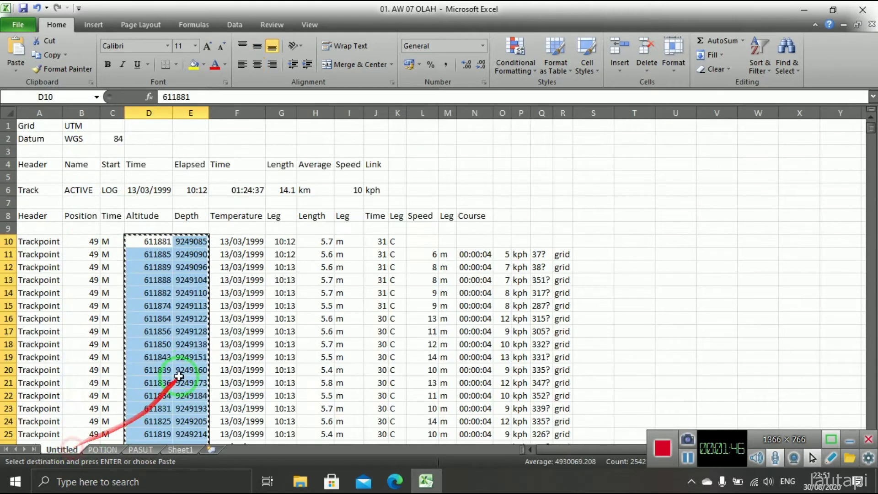
pyautogui.click(326, 240)
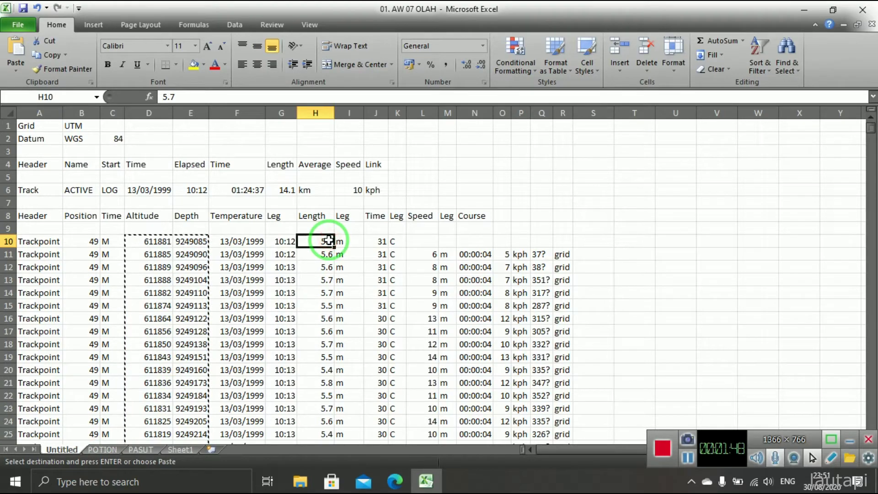
pyautogui.hotkey('ctrl', 'shift', 'Down')
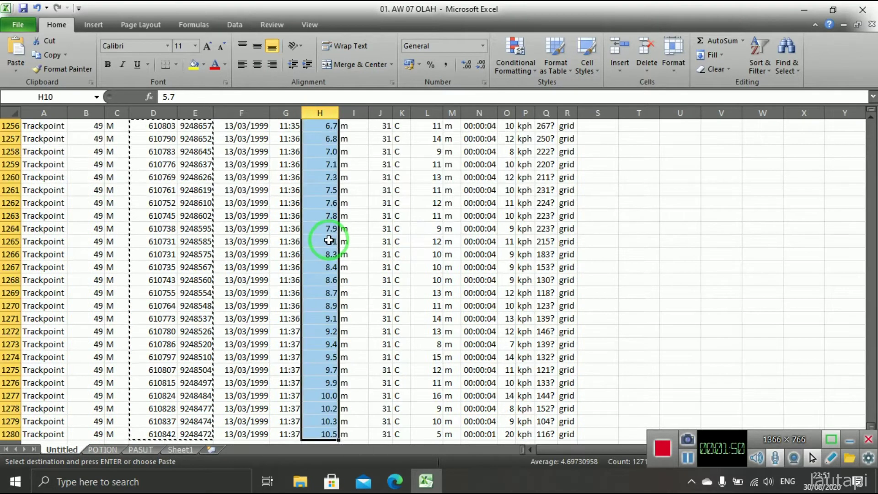
pyautogui.rightClick(332, 248)
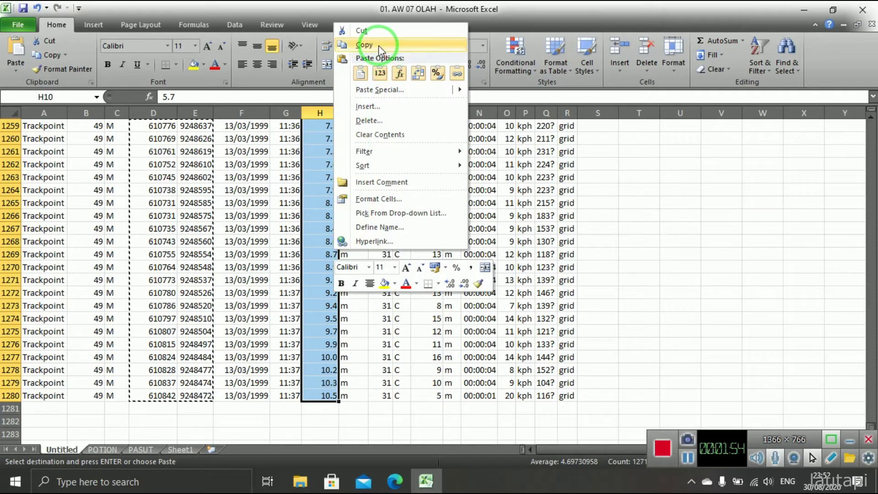
pyautogui.click(363, 45)
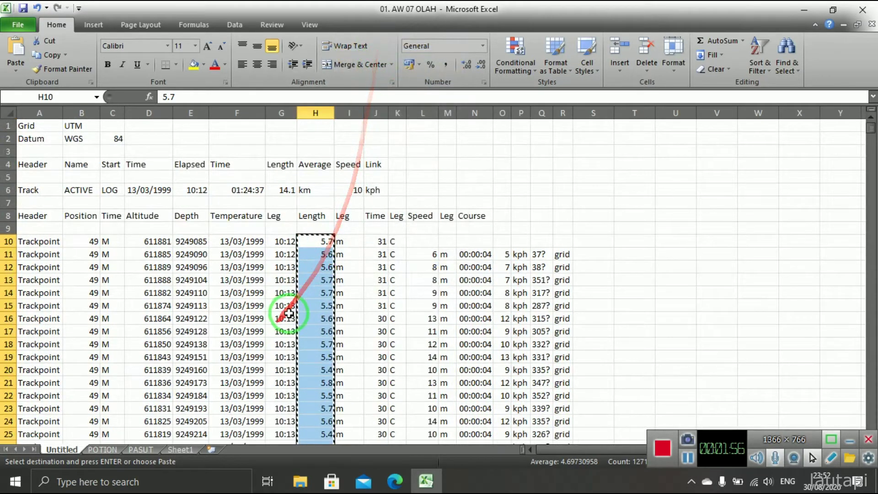
# Paste the copied depth readings as values into the POTION sheet's Z column, starting at cell D2
pyautogui.click(104, 449)
pyautogui.scroll(5, 183, 283)
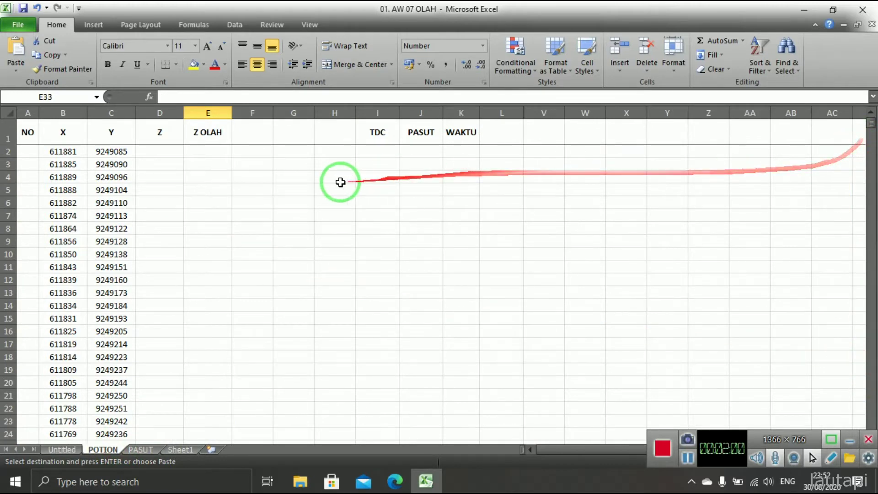
pyautogui.click(155, 151)
pyautogui.rightClick(156, 151)
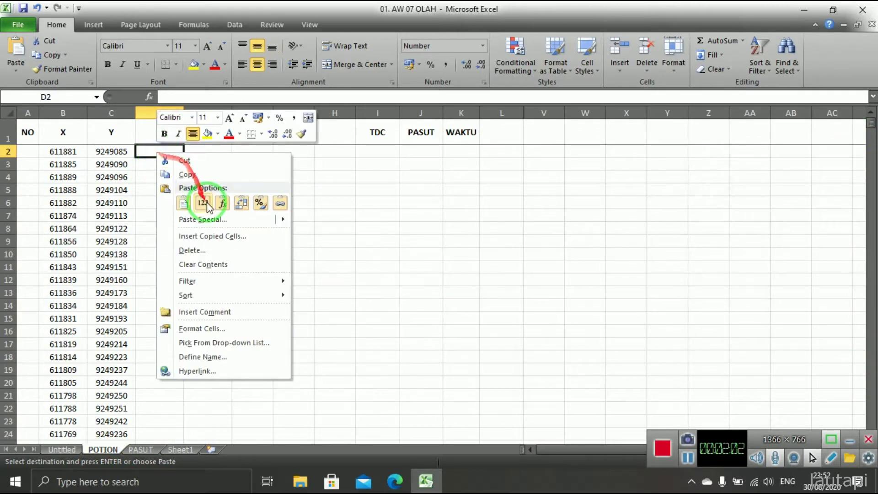
pyautogui.click(203, 202)
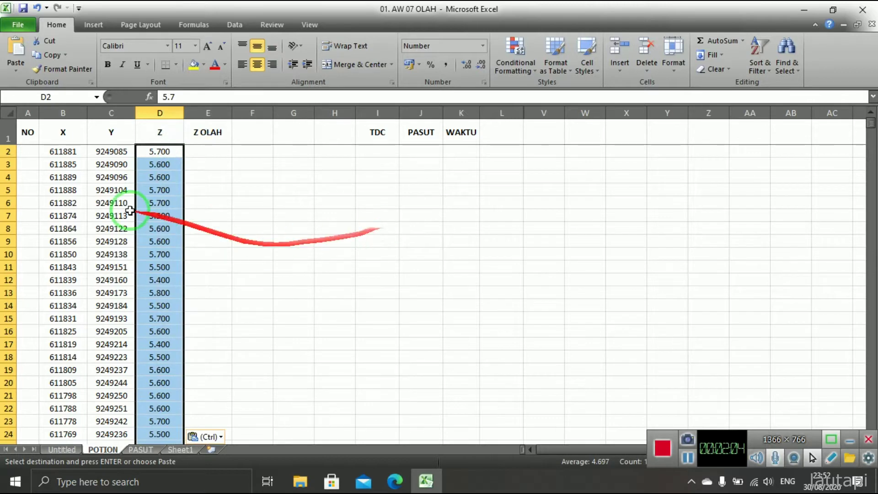
# Number the points in the NO column by entering 1 in A2 and 2 in A3 and filling the series down to row 1272
pyautogui.click(27, 152)
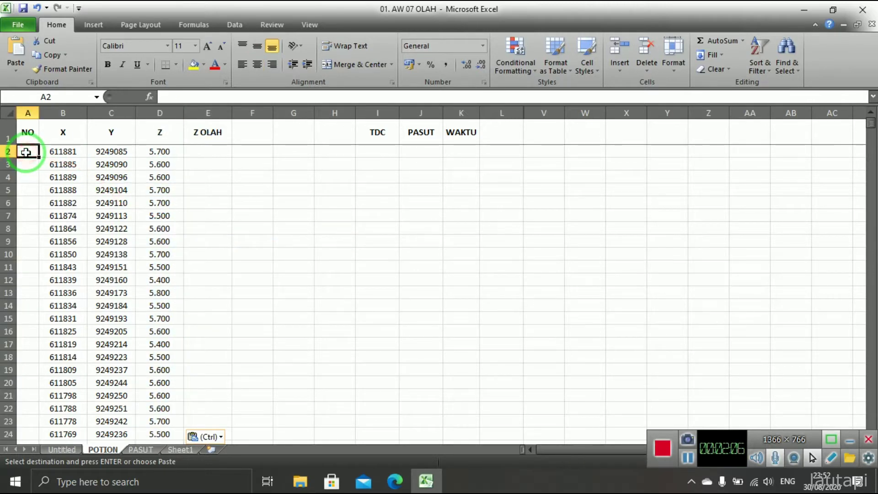
pyautogui.write('1')
pyautogui.press('Return')
pyautogui.write('2')
pyautogui.press('Return')
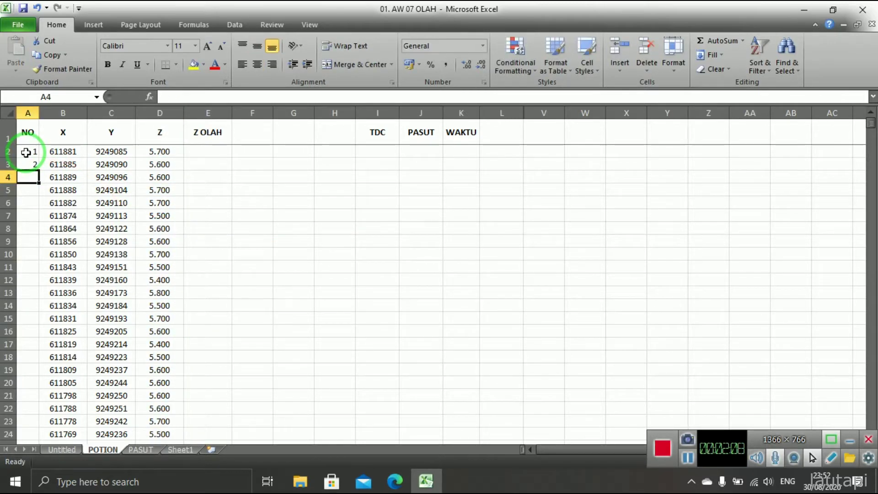
pyautogui.moveTo(30, 152); pyautogui.dragTo(30, 158)
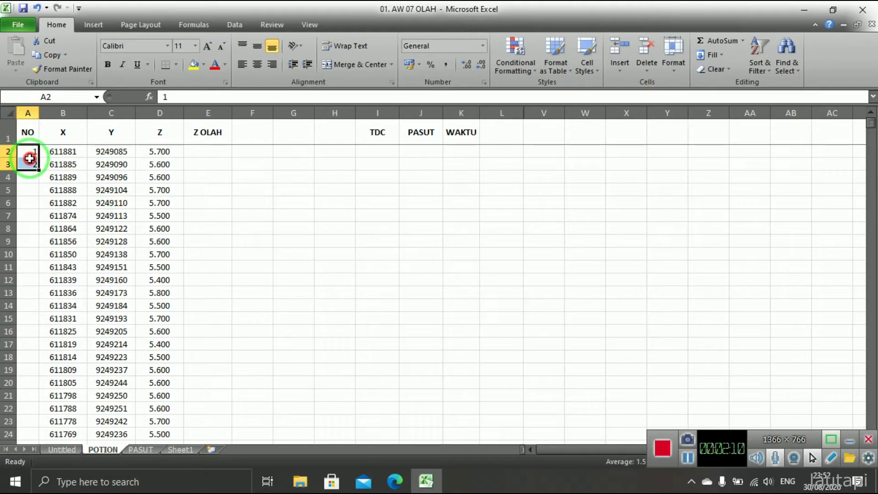
pyautogui.doubleClick(39, 170)
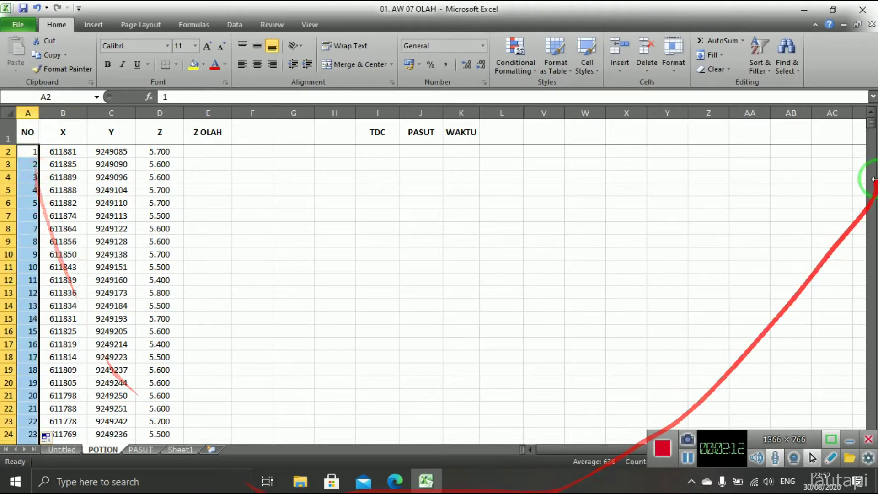
pyautogui.moveTo(872, 128); pyautogui.dragTo(872, 439)
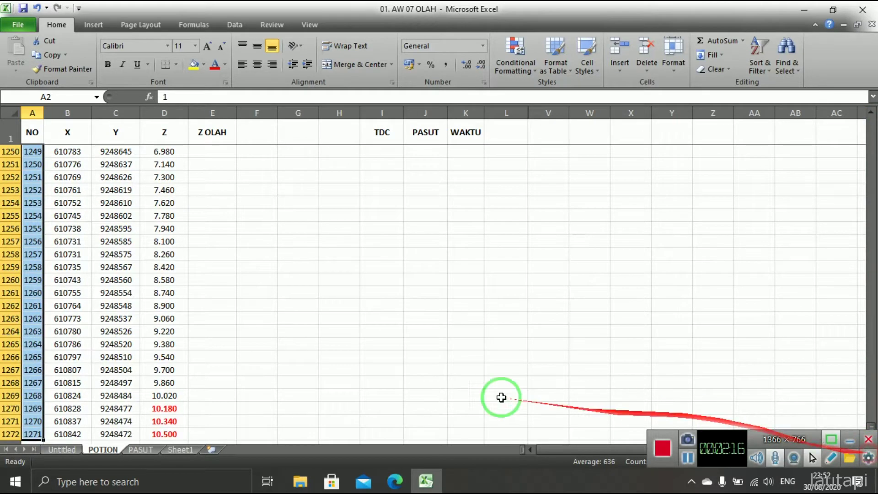
pyautogui.click(288, 358)
pyautogui.scroll(-1, 215, 371)
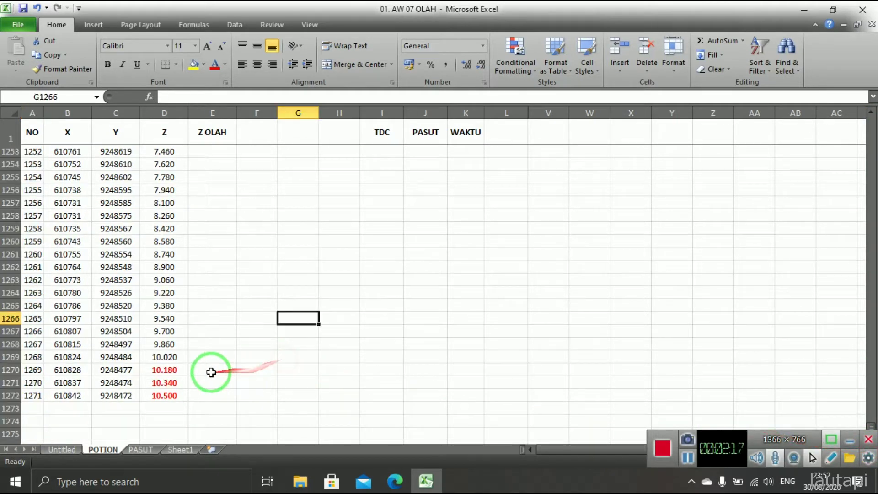
pyautogui.click(36, 393)
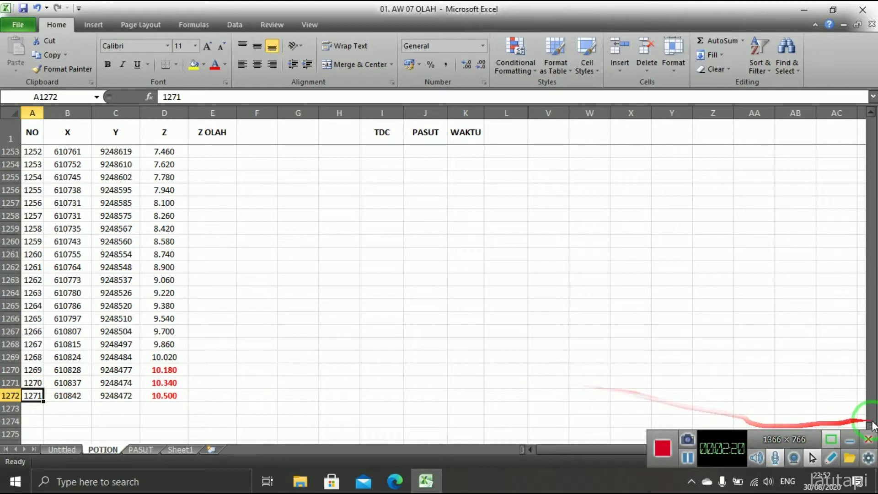
pyautogui.moveTo(871, 428); pyautogui.dragTo(839, 69)
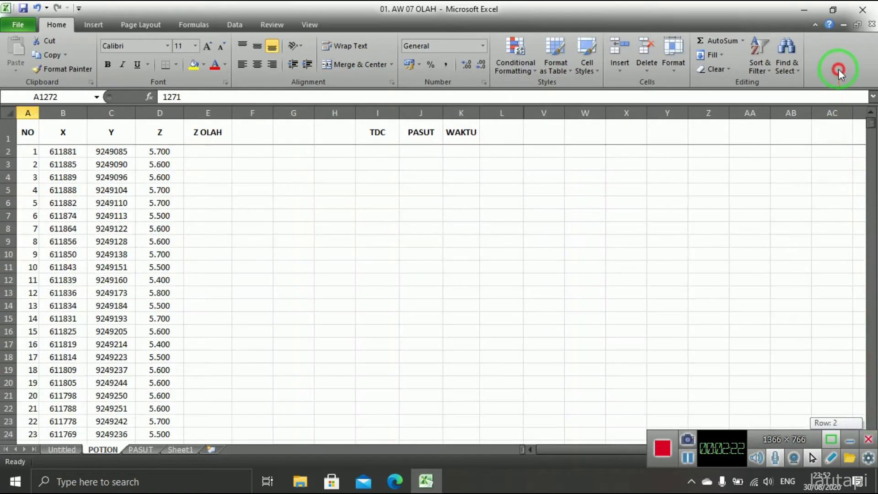
pyautogui.click(253, 305)
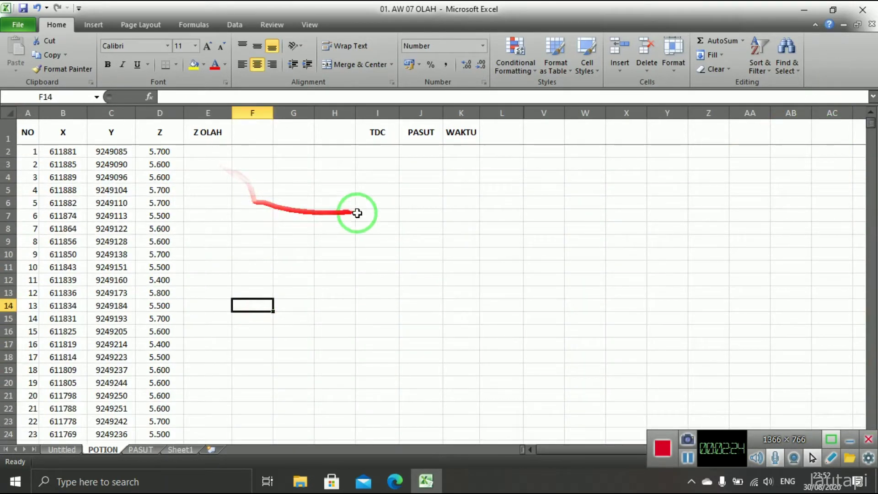
# Enter 0.5 in cell I2 of the TDC column and fill it down through row 1272
pyautogui.click(392, 151)
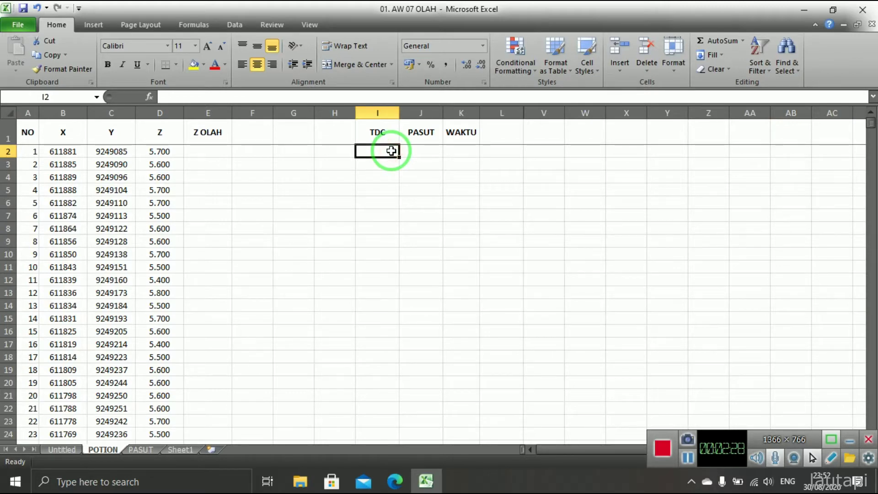
pyautogui.write('.')
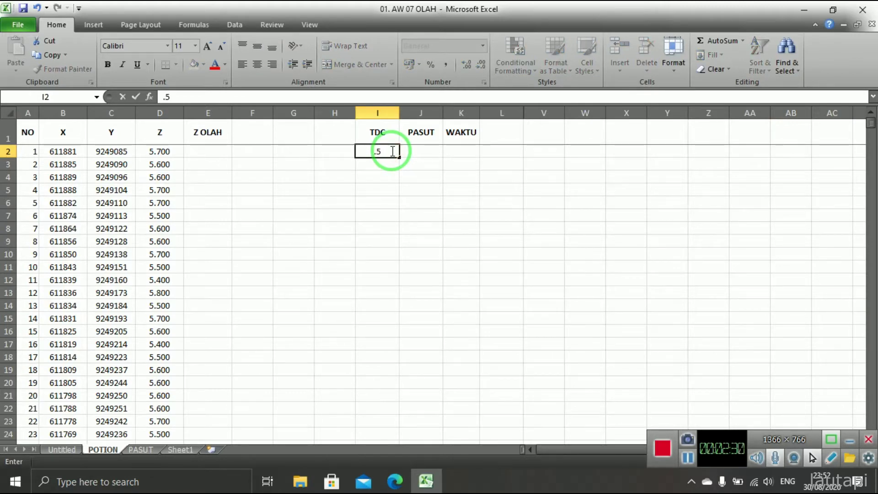
pyautogui.write('5')
pyautogui.press('Return')
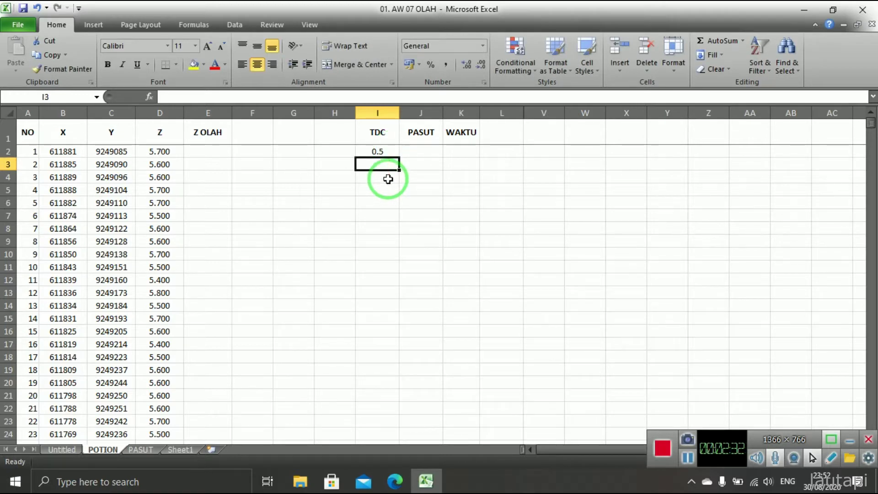
pyautogui.click(457, 177)
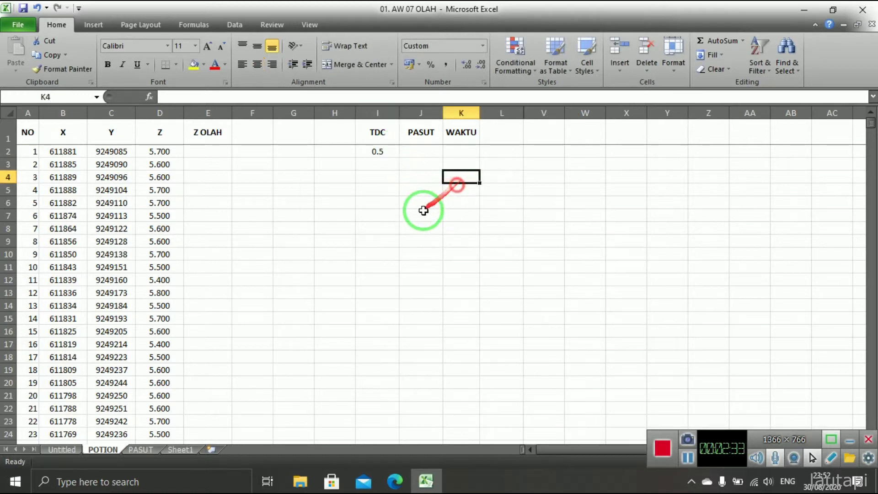
pyautogui.click(380, 152)
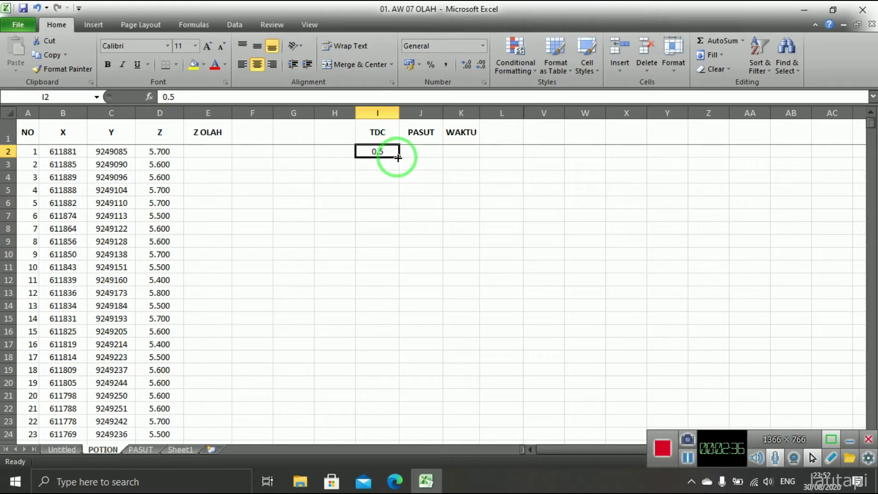
pyautogui.moveTo(397, 157); pyautogui.dragTo(388, 379)
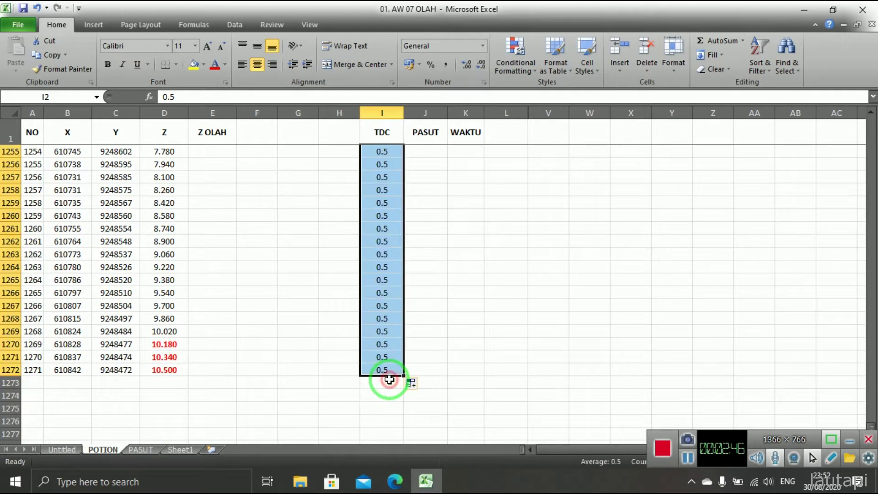
pyautogui.click(693, 466)
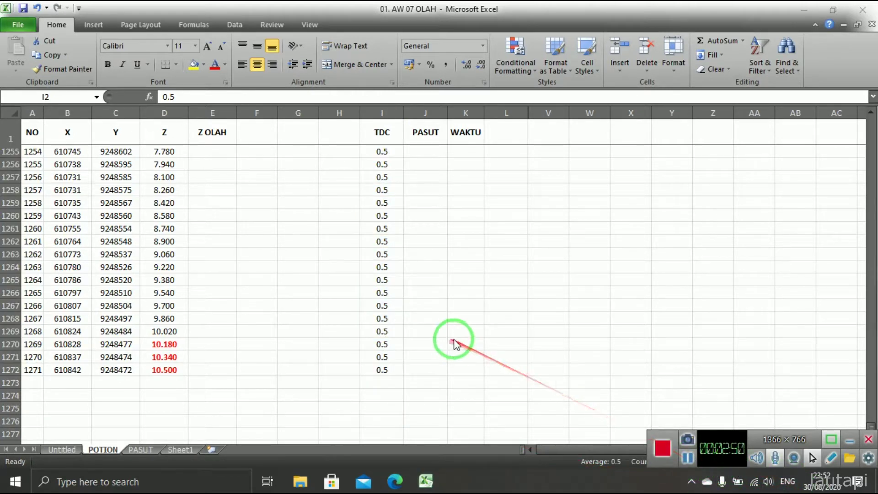
# Delete the red arrow shape lying across the table near row 1062
pyautogui.scroll(7, 731, 370)
pyautogui.scroll(20, 722, 370)
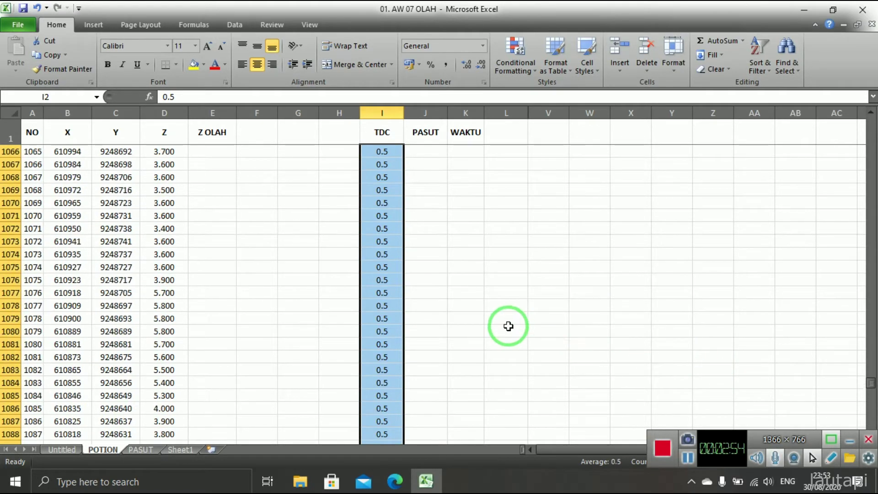
pyautogui.scroll(7, 508, 326)
pyautogui.click(500, 374)
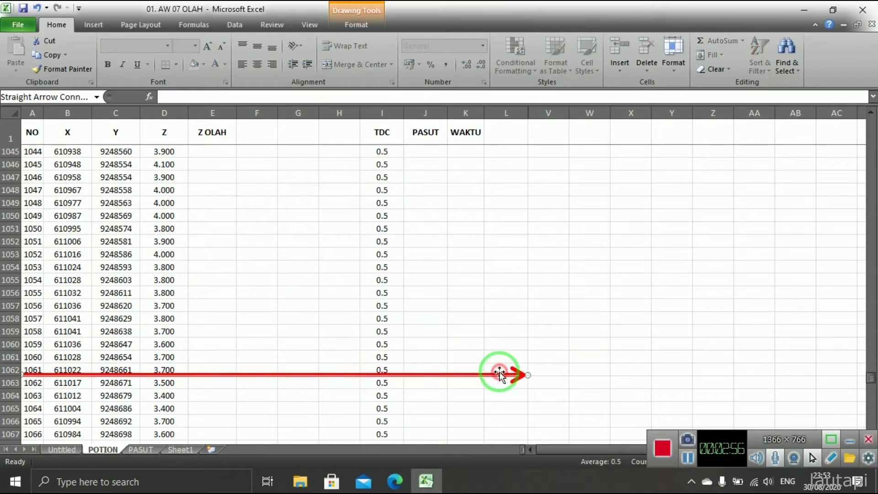
pyautogui.press('Delete')
# Set the font colour of the entire POTION sheet to Automatic
pyautogui.scroll(20, 471, 365)
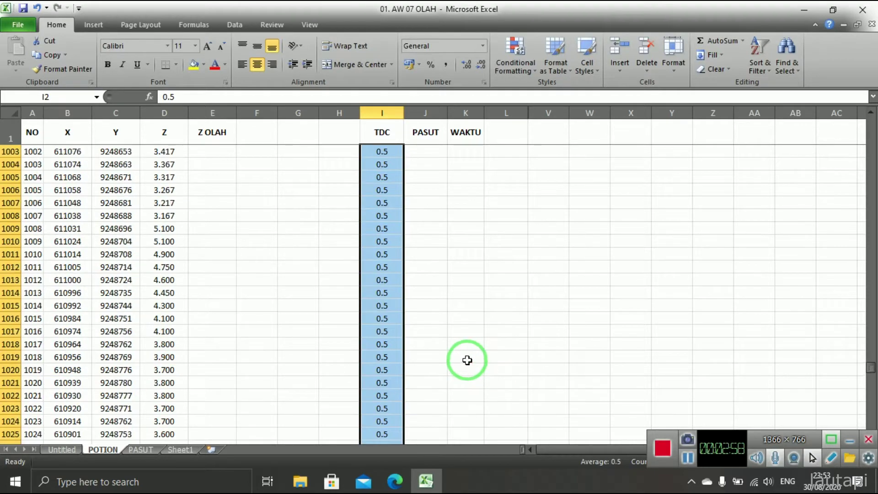
pyautogui.scroll(20, 465, 359)
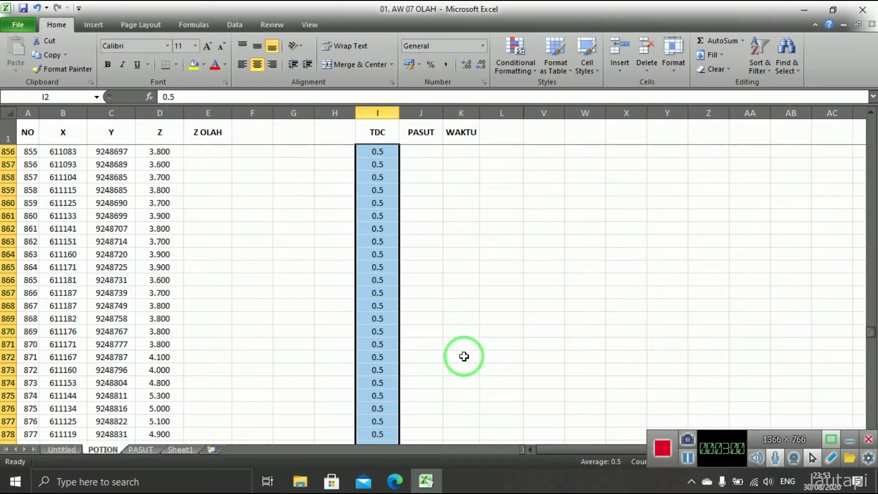
pyautogui.scroll(20, 463, 356)
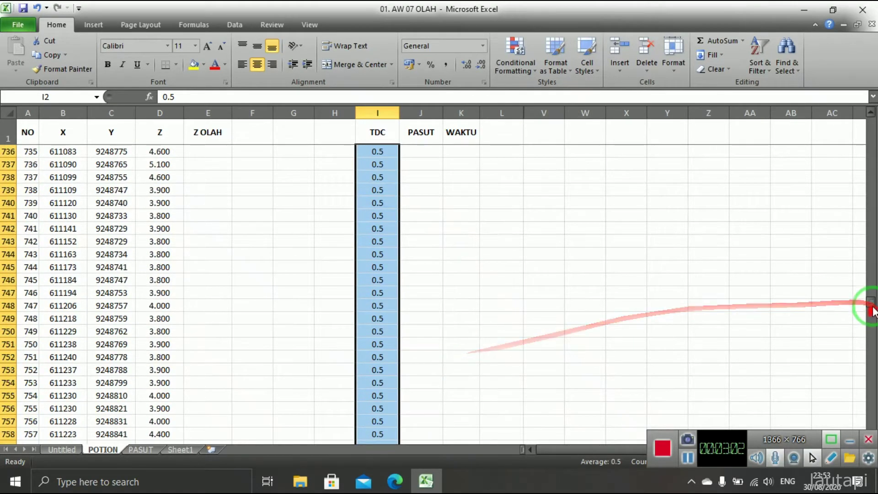
pyautogui.moveTo(871, 302); pyautogui.dragTo(857, 124)
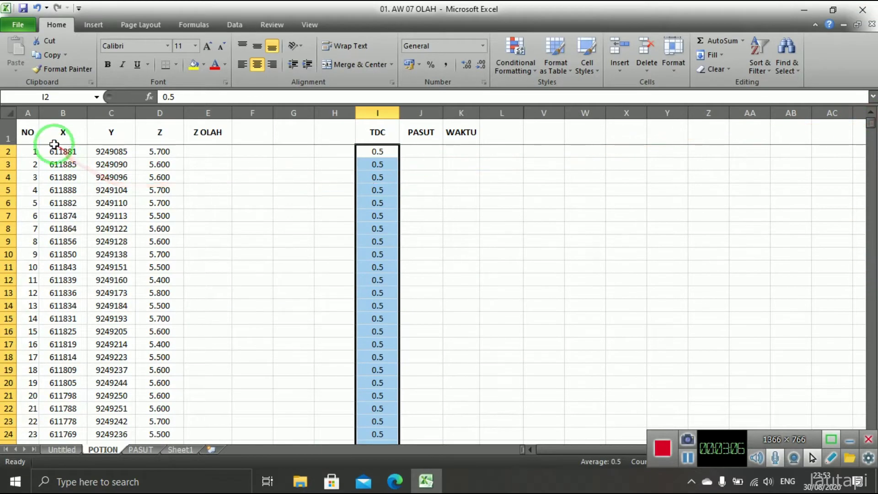
pyautogui.click(6, 114)
pyautogui.click(223, 65)
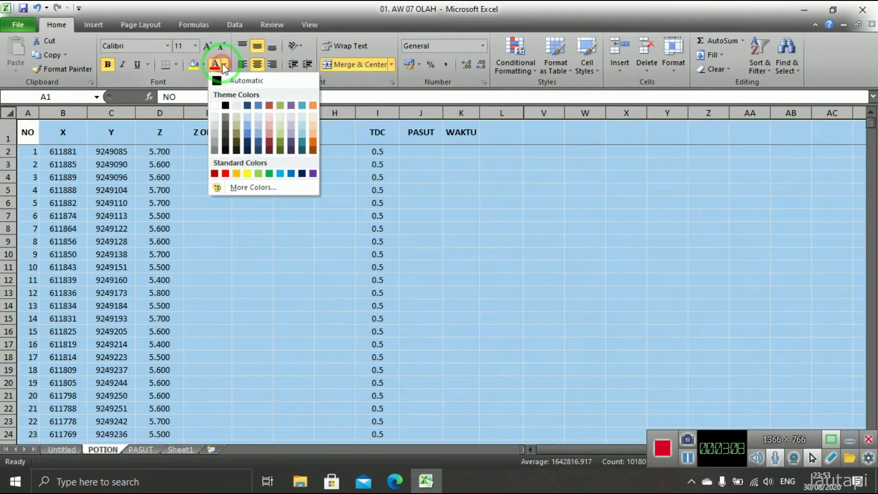
pyautogui.click(237, 77)
pyautogui.click(818, 233)
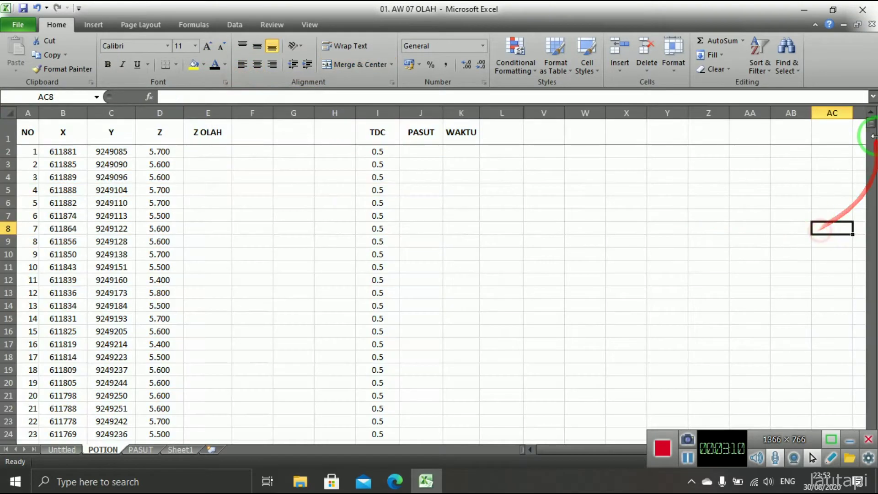
# Examine the POTION table's last rows for font colour and filled TDC values, and return to the first rows
pyautogui.moveTo(874, 128); pyautogui.dragTo(871, 432)
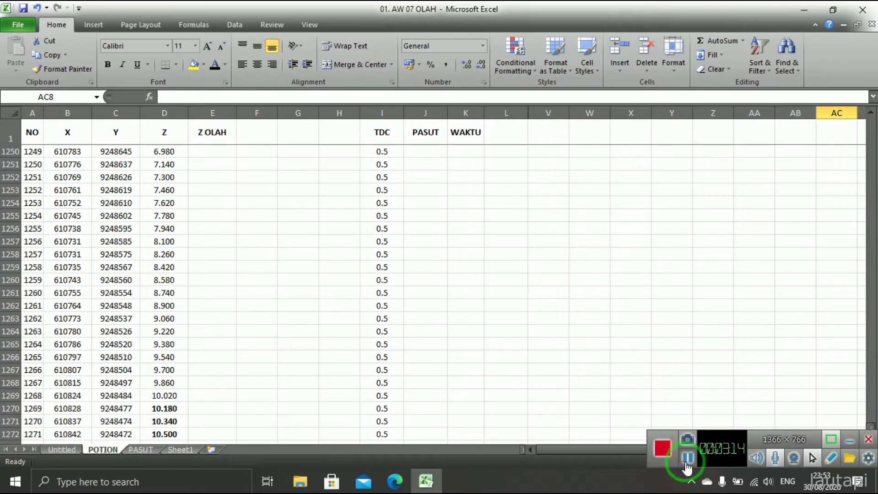
pyautogui.scroll(-4, 594, 380)
pyautogui.scroll(2, 627, 397)
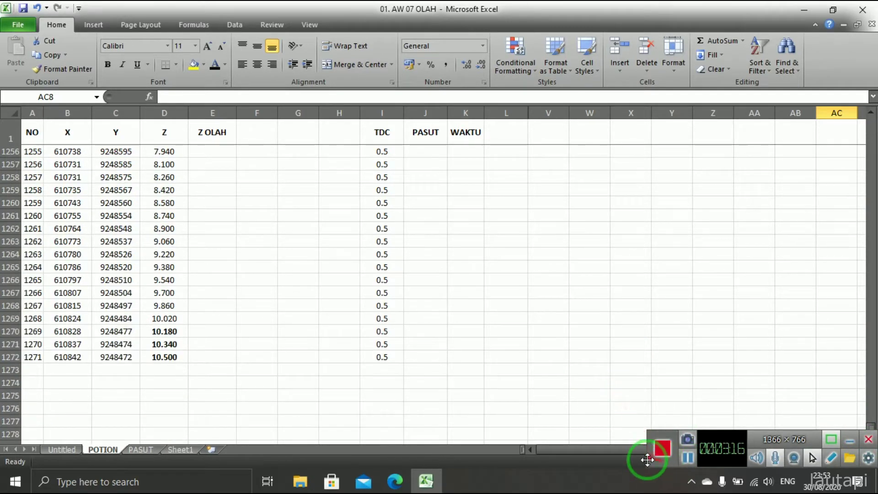
pyautogui.scroll(2, 685, 448)
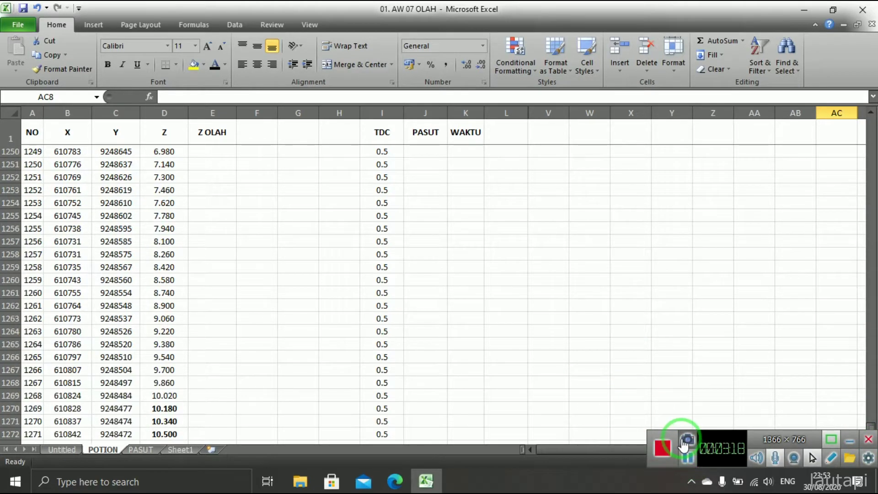
pyautogui.scroll(1, 684, 441)
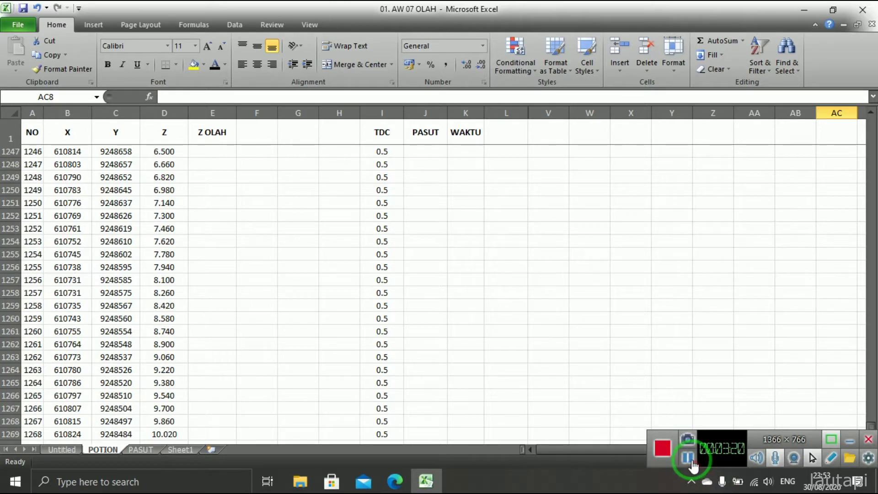
pyautogui.click(688, 459)
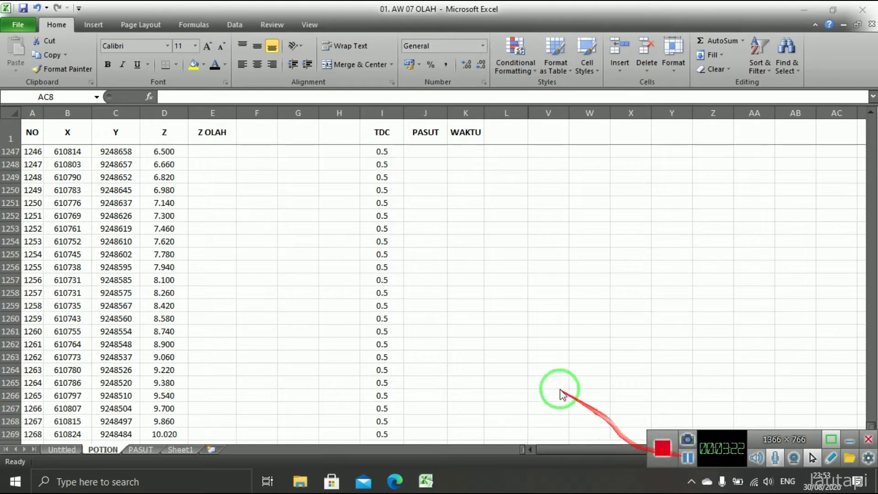
pyautogui.click(872, 418)
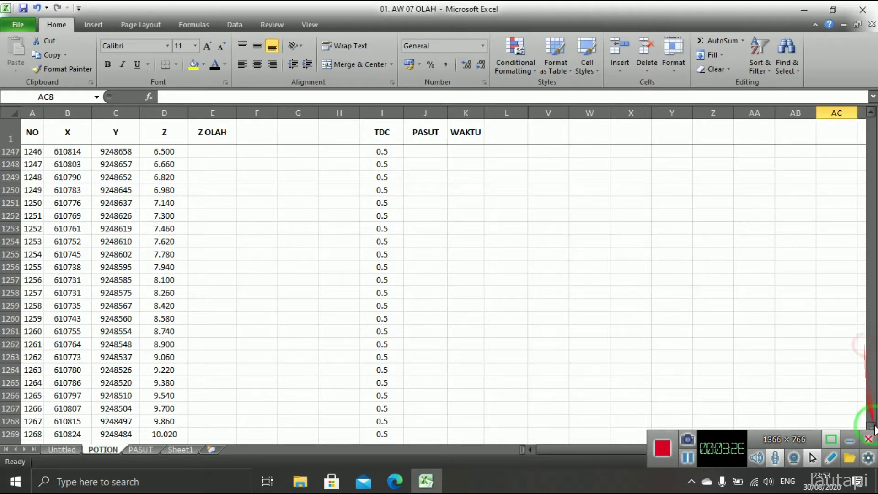
pyautogui.moveTo(873, 428); pyautogui.dragTo(867, 120)
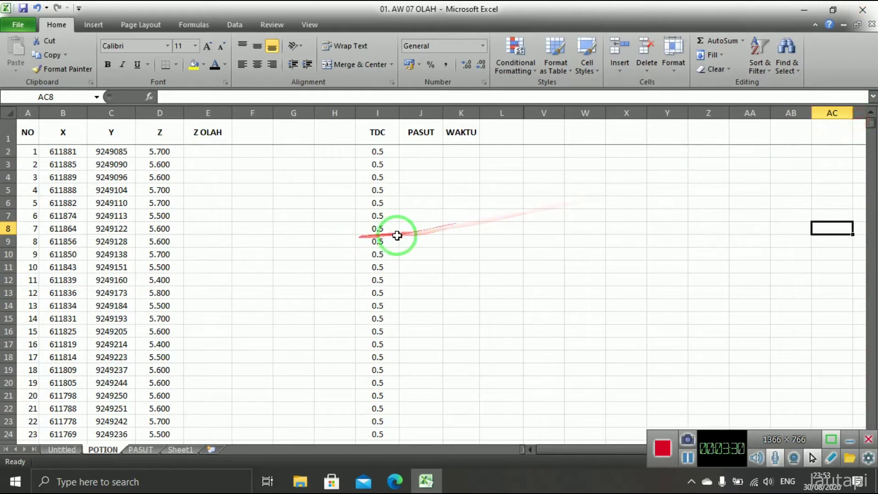
pyautogui.moveTo(415, 239); pyautogui.dragTo(415, 234)
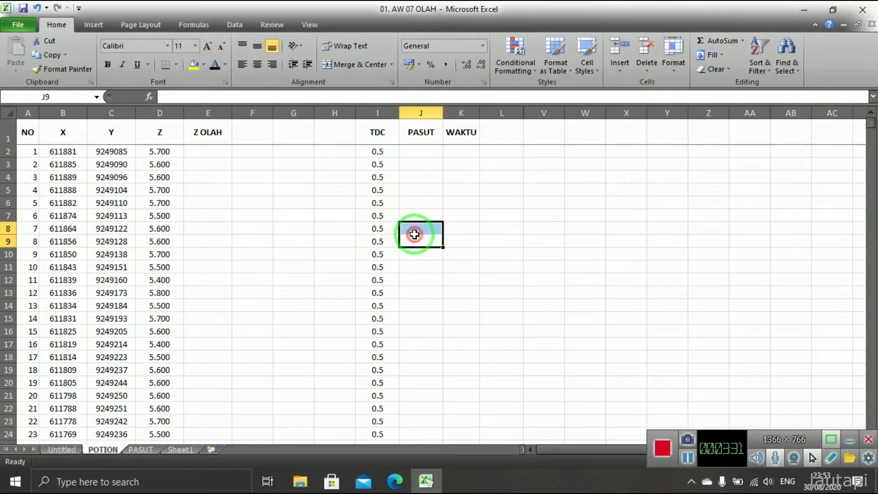
# Link cell K2 of the WAKTU column to the first trackpoint's time in cell G10 of the Untitled sheet
pyautogui.click(463, 150)
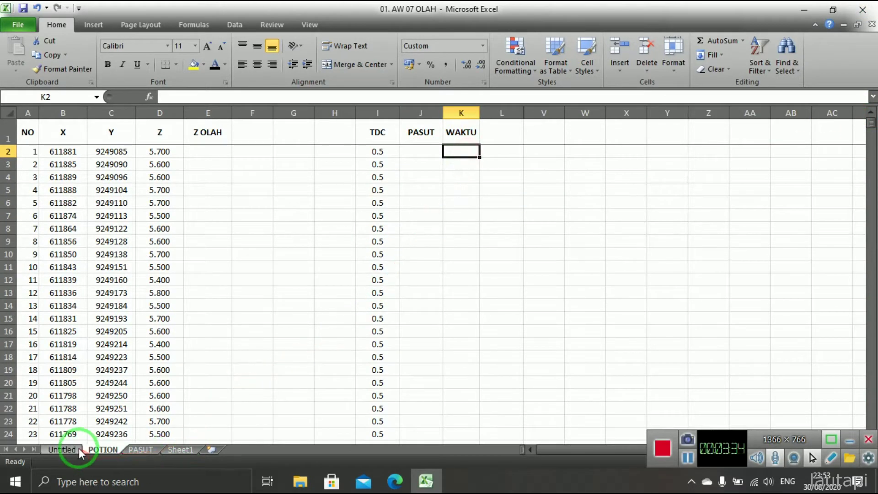
pyautogui.click(63, 450)
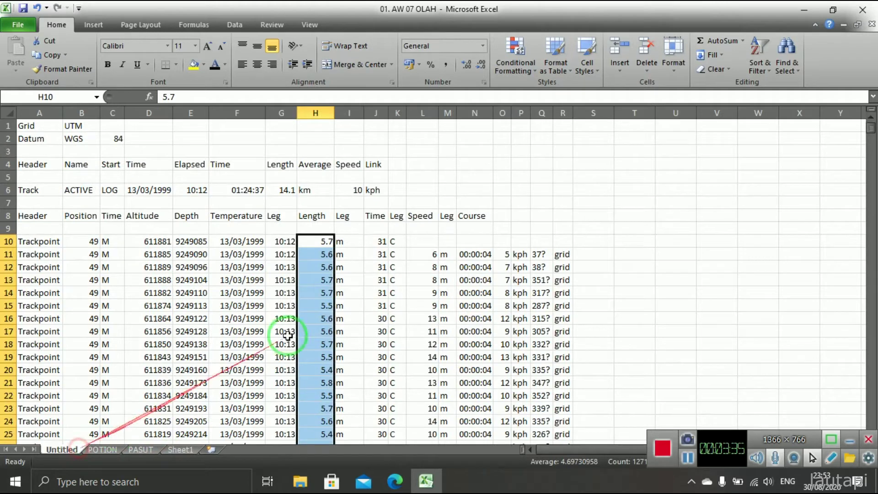
pyautogui.click(283, 242)
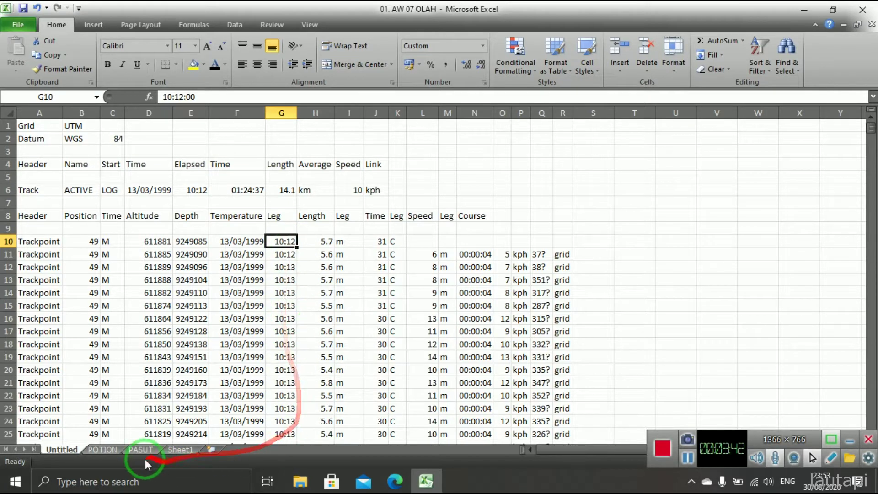
pyautogui.click(116, 449)
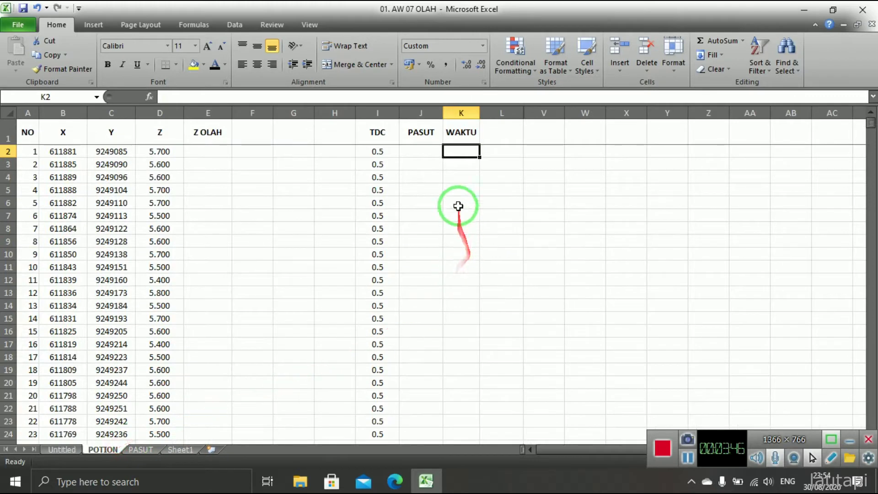
pyautogui.click(455, 190)
pyautogui.click(465, 151)
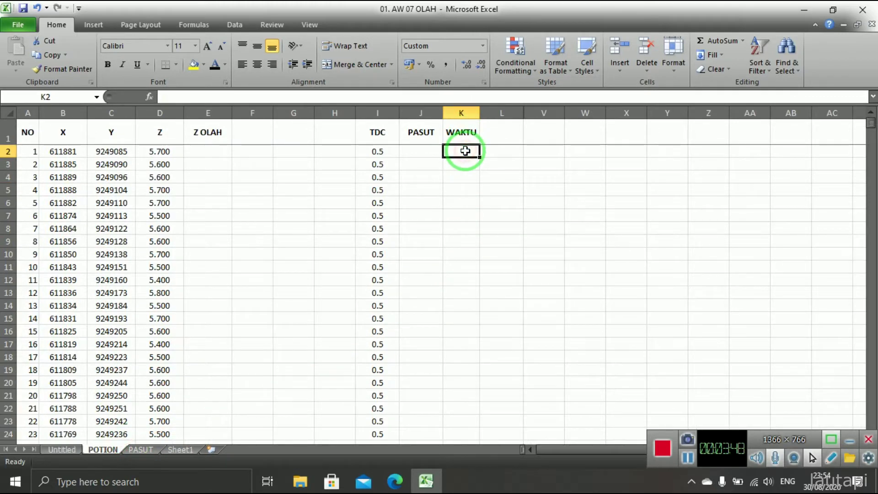
pyautogui.write('=')
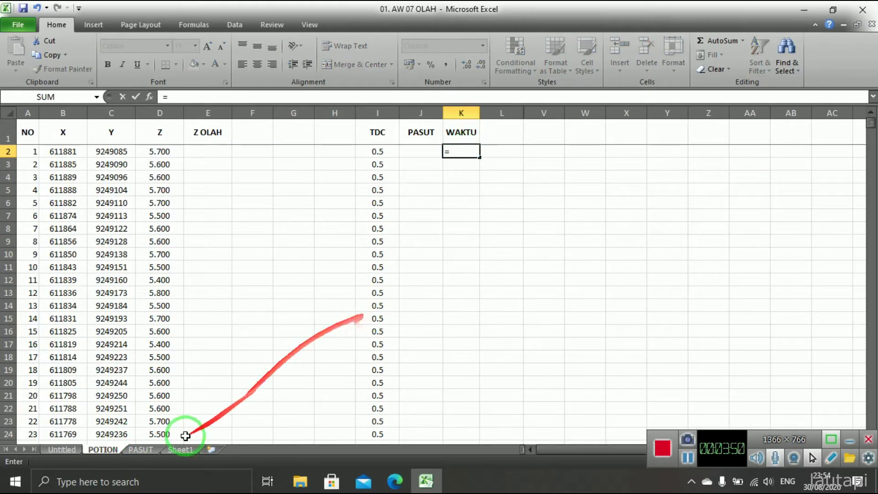
pyautogui.click(70, 452)
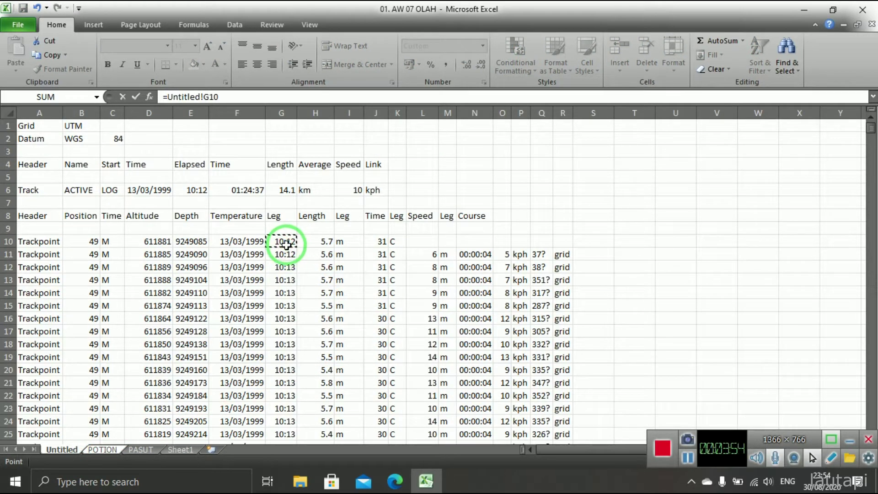
pyautogui.press('Return')
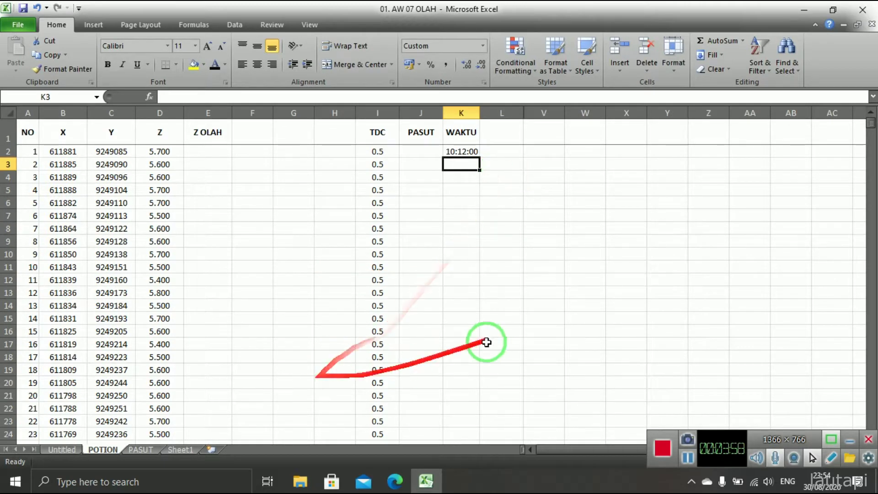
pyautogui.click(503, 268)
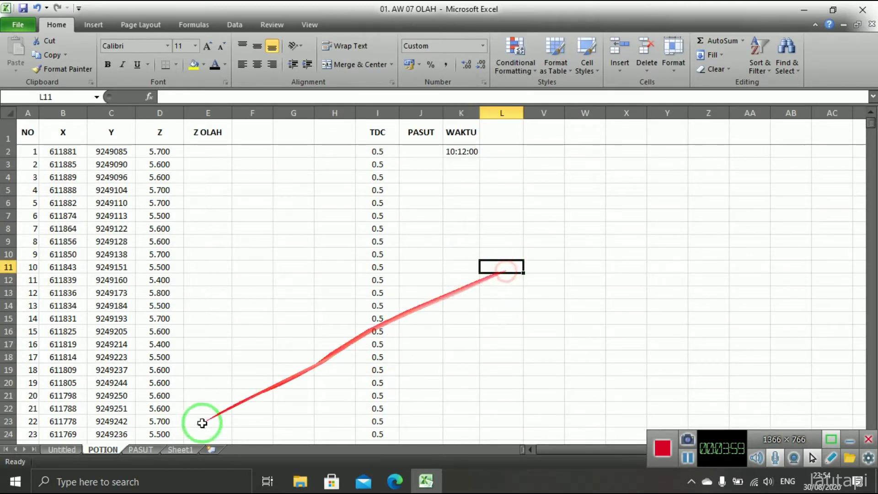
# Copy the leg times from N11 down to N1280 of the Untitled sheet into the POTION sheet starting at cell L3
pyautogui.click(61, 450)
pyautogui.moveTo(480, 254); pyautogui.dragTo(480, 330)
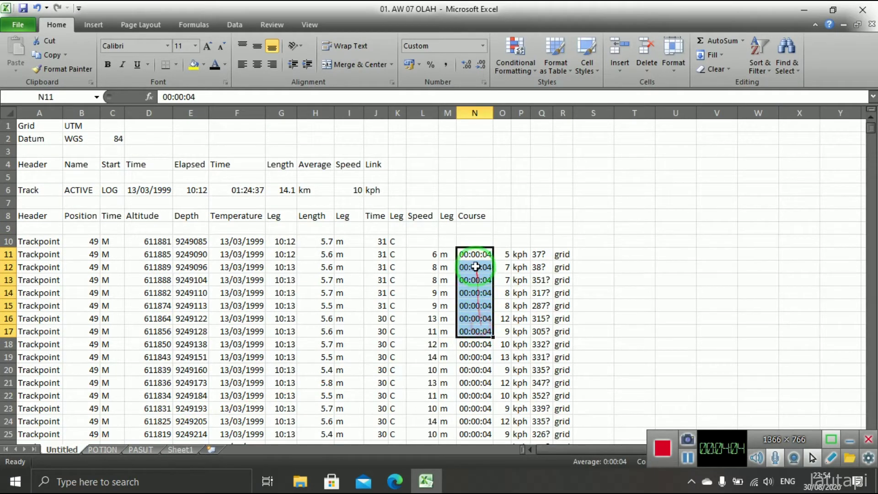
pyautogui.click(476, 256)
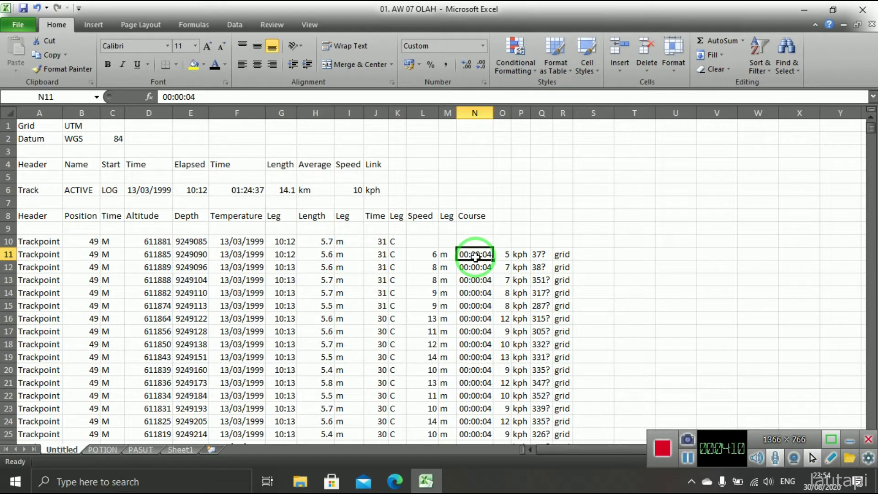
pyautogui.hotkey('ctrl', 'shift', 'Down')
pyautogui.rightClick(478, 263)
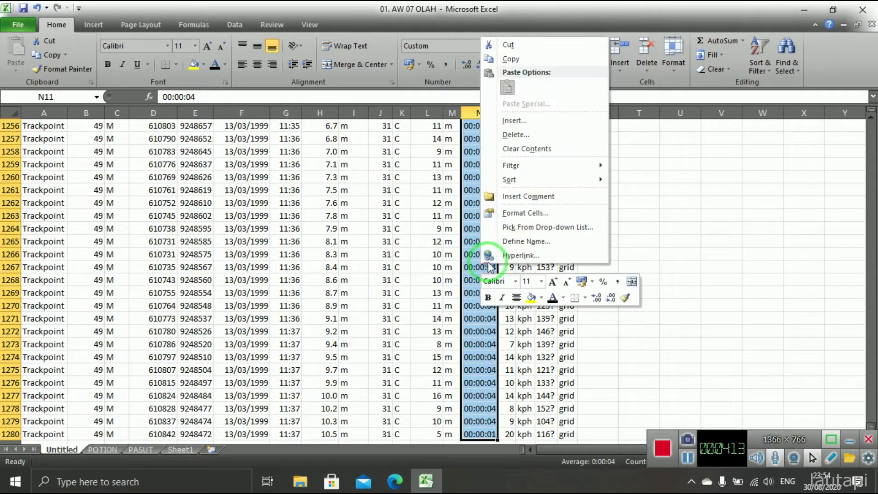
pyautogui.click(534, 60)
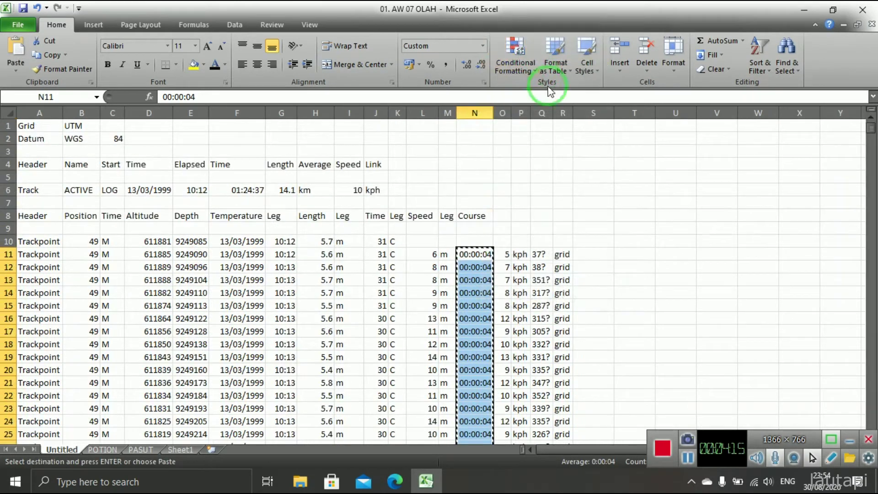
pyautogui.click(116, 449)
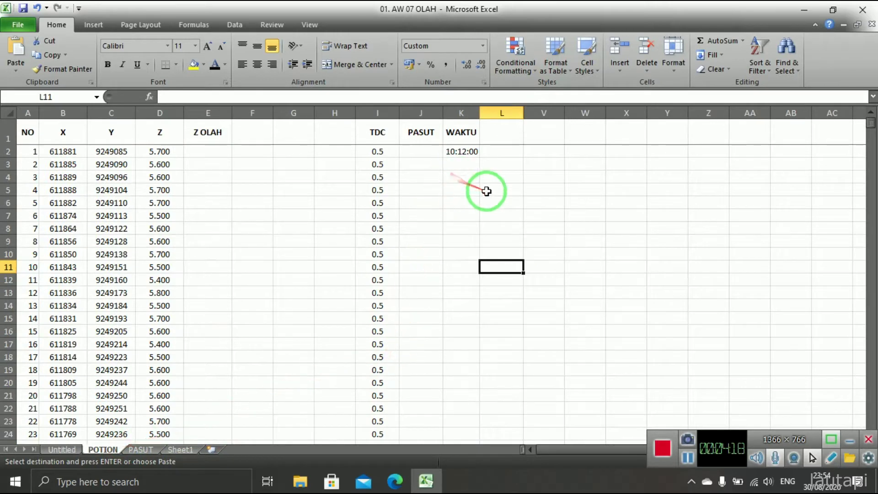
pyautogui.rightClick(499, 165)
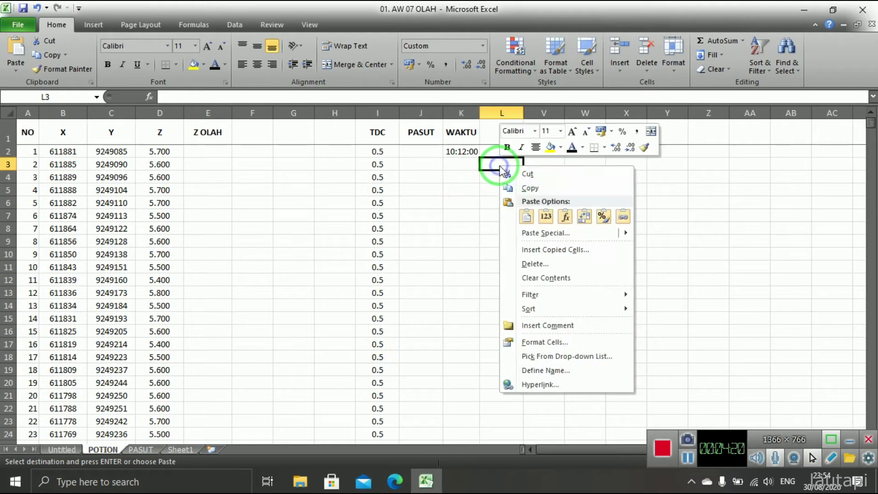
pyautogui.click(527, 217)
pyautogui.click(570, 215)
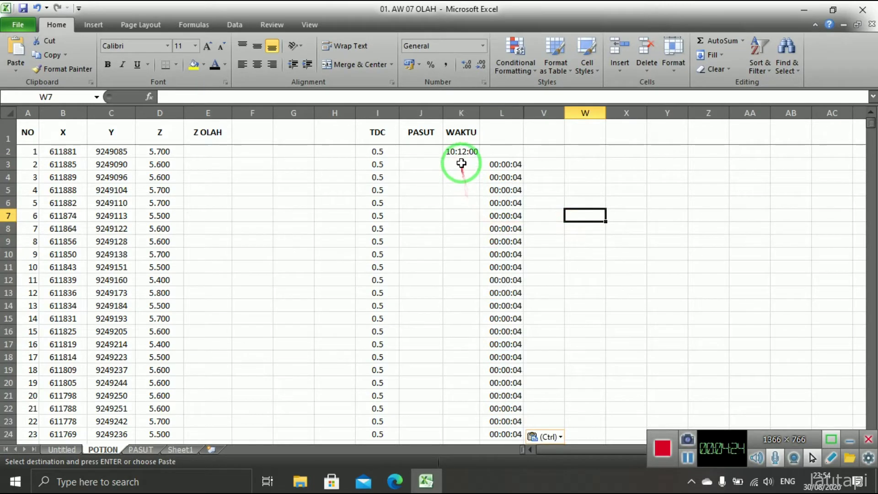
# Enter the formula =K2+L3 in cell K3 of the WAKTU column and fill it down to the last table row
pyautogui.click(460, 163)
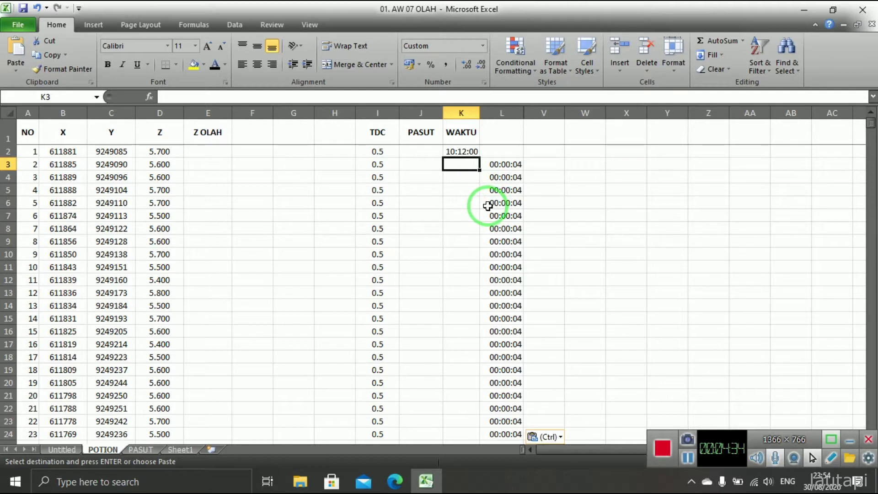
pyautogui.write('=')
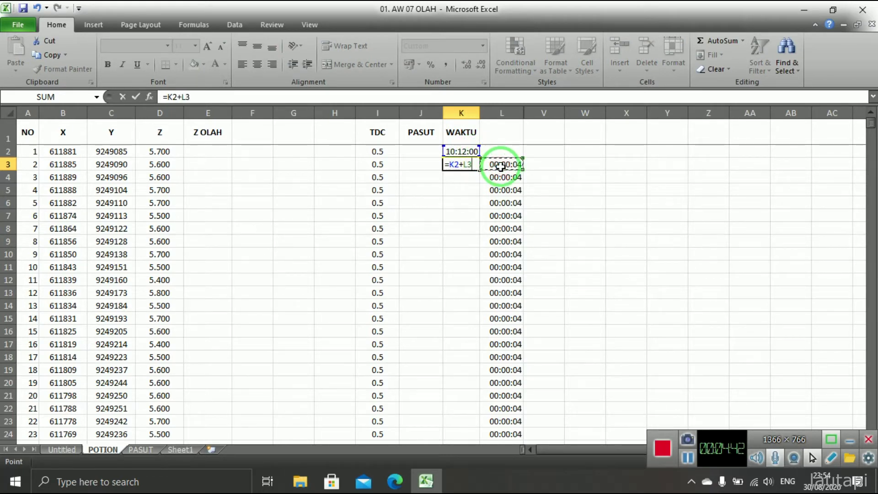
pyautogui.press('Return')
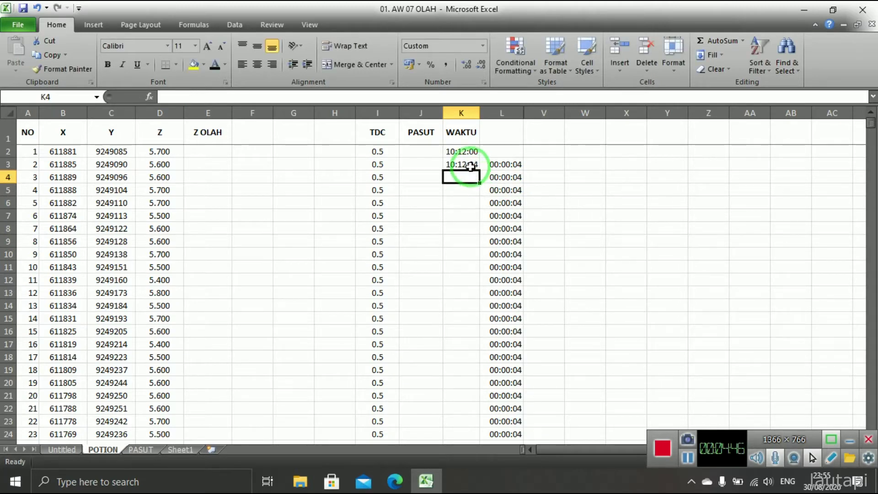
pyautogui.doubleClick(468, 164)
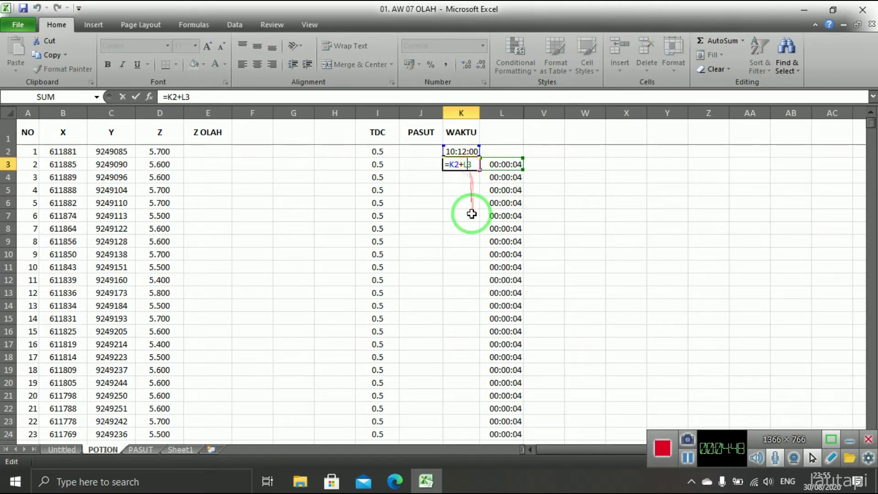
pyautogui.press('Escape')
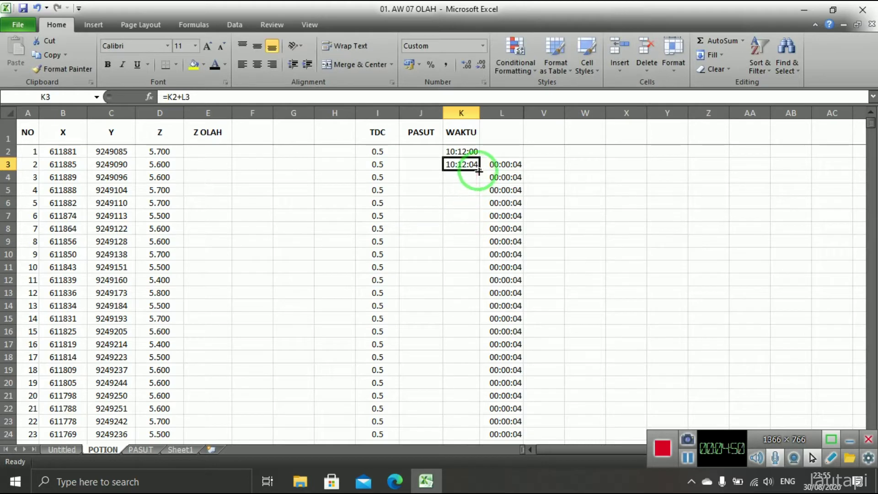
pyautogui.doubleClick(479, 171)
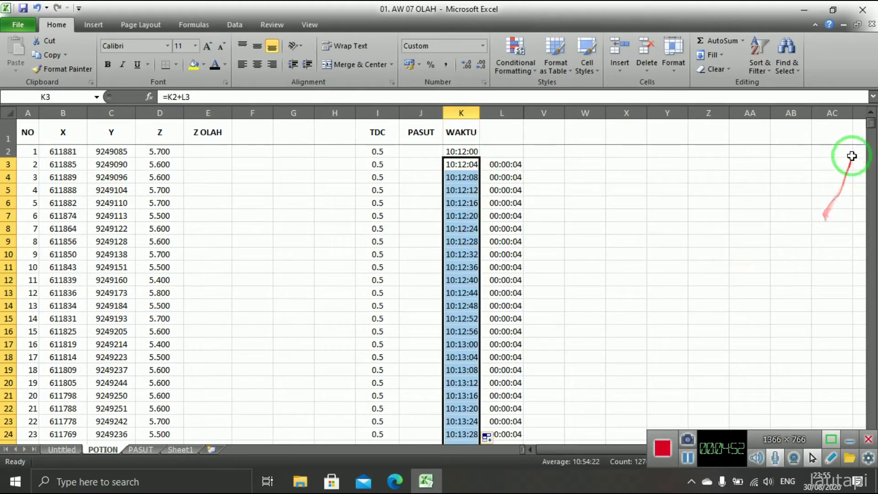
# Examine the WAKTU times down to the POTION table's last row, and view the timed tide values on the PASUT sheet
pyautogui.moveTo(871, 127); pyautogui.dragTo(871, 427)
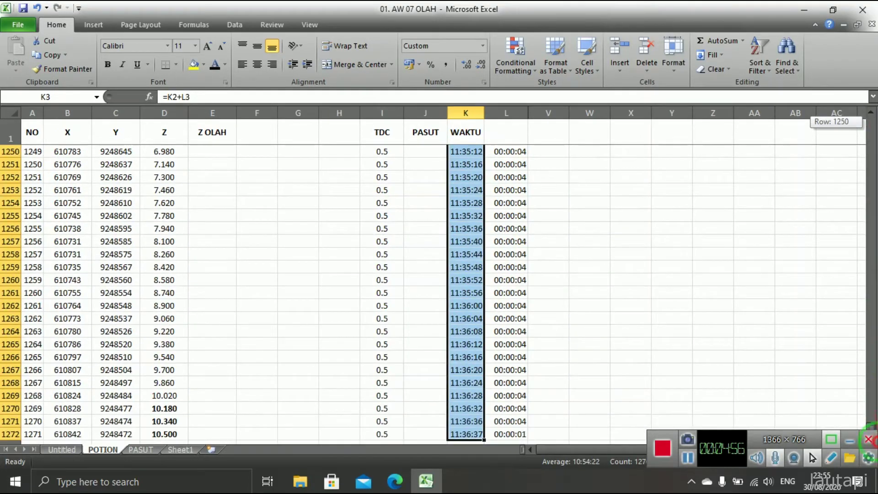
pyautogui.scroll(-3, 561, 334)
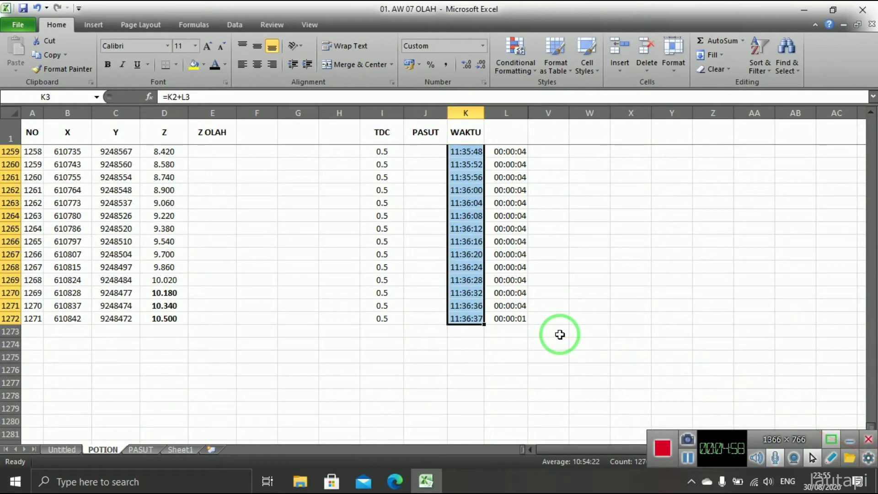
pyautogui.scroll(1, 873, 427)
pyautogui.scroll(20, 864, 386)
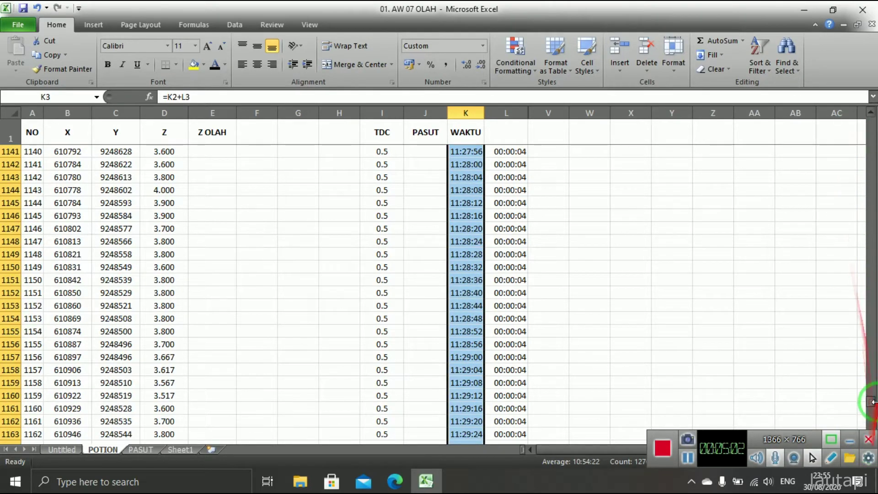
pyautogui.moveTo(871, 402); pyautogui.dragTo(866, 117)
pyautogui.click(530, 202)
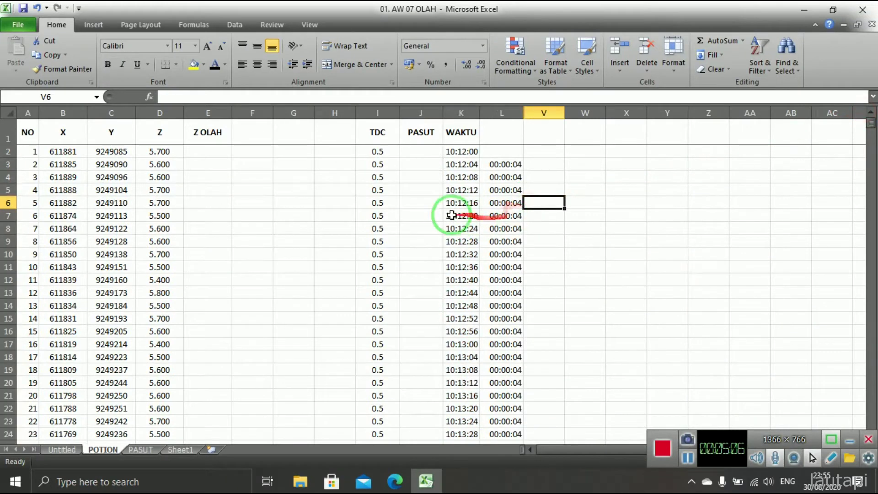
pyautogui.click(414, 151)
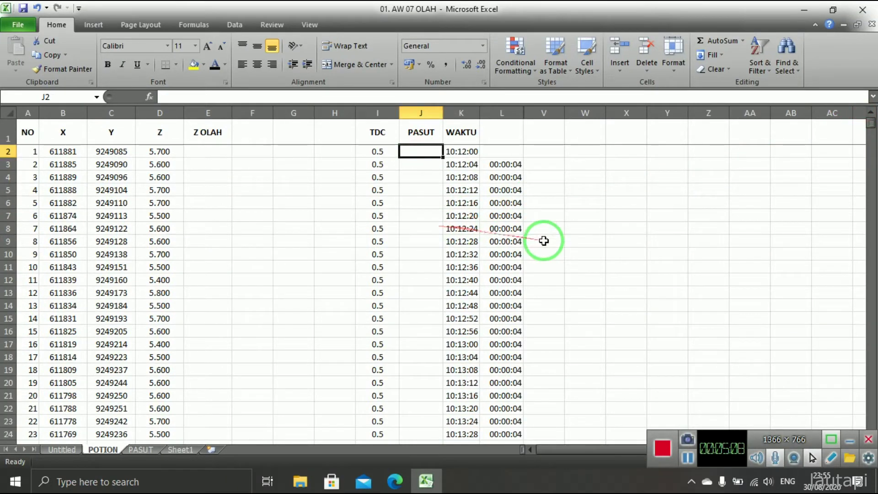
pyautogui.click(543, 241)
pyautogui.click(424, 153)
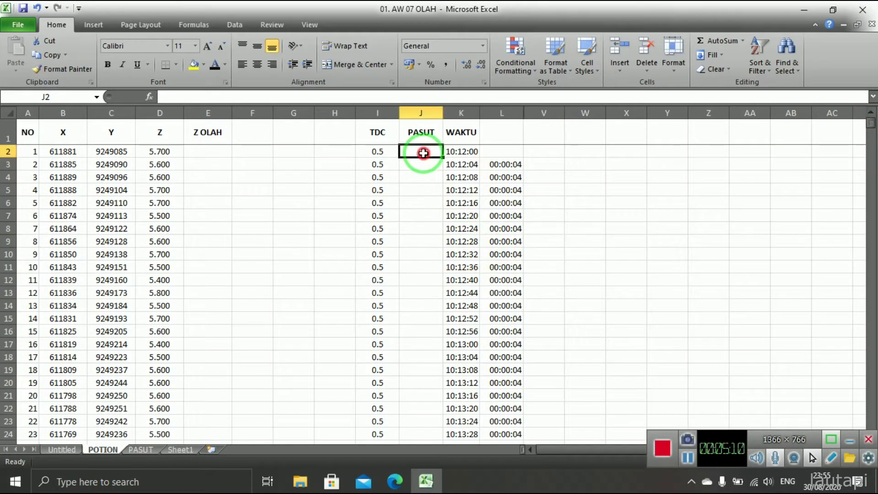
pyautogui.click(448, 151)
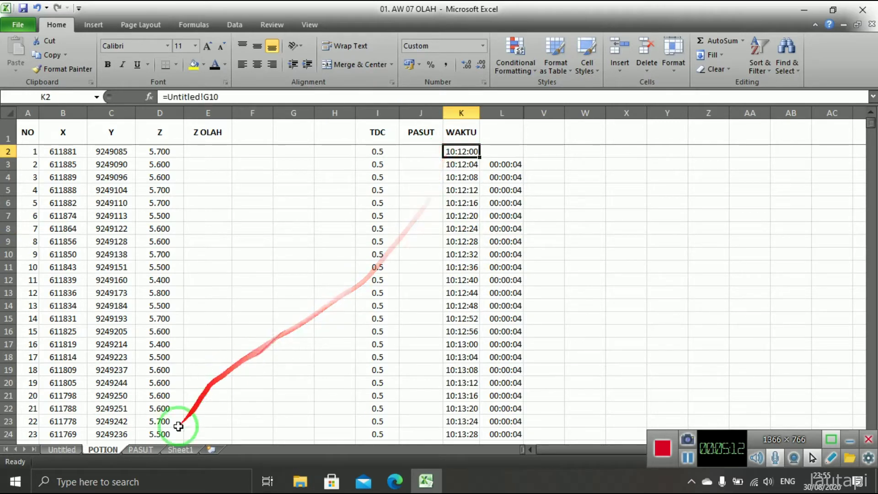
pyautogui.click(150, 450)
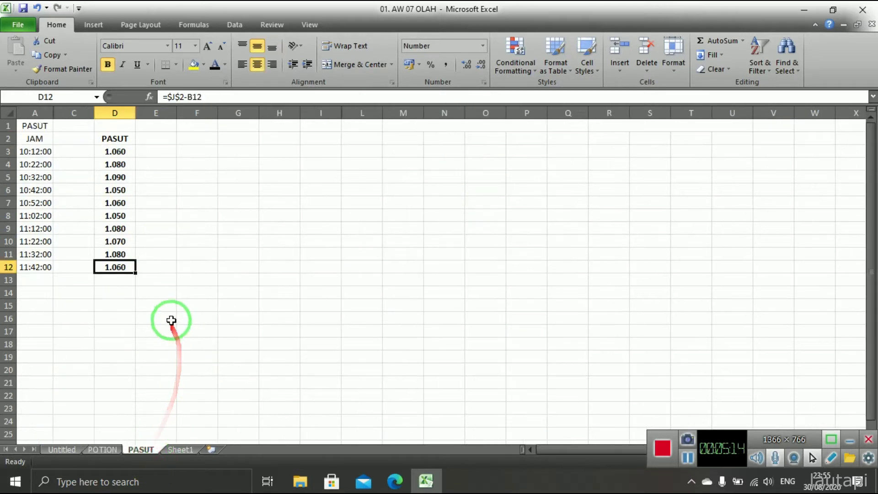
pyautogui.click(105, 450)
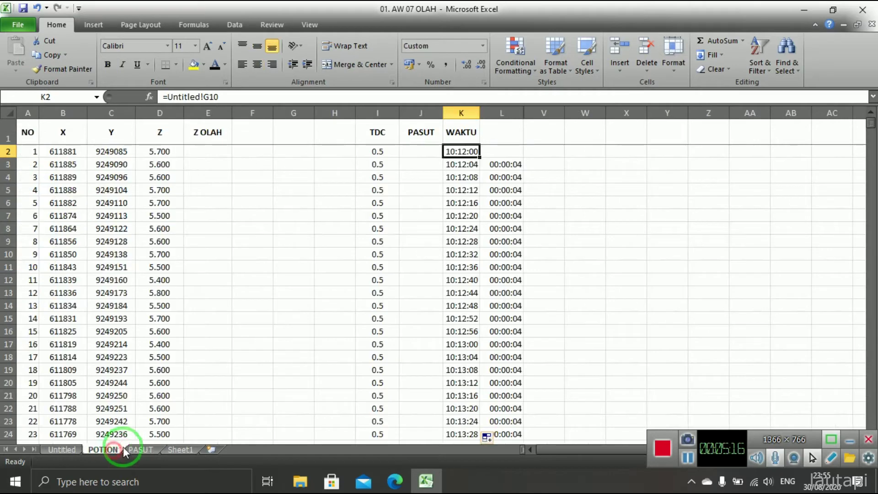
# Link cell J2 of the PASUT column to the 10:12:00 tide value in cell D3 of the PASUT sheet
pyautogui.click(429, 156)
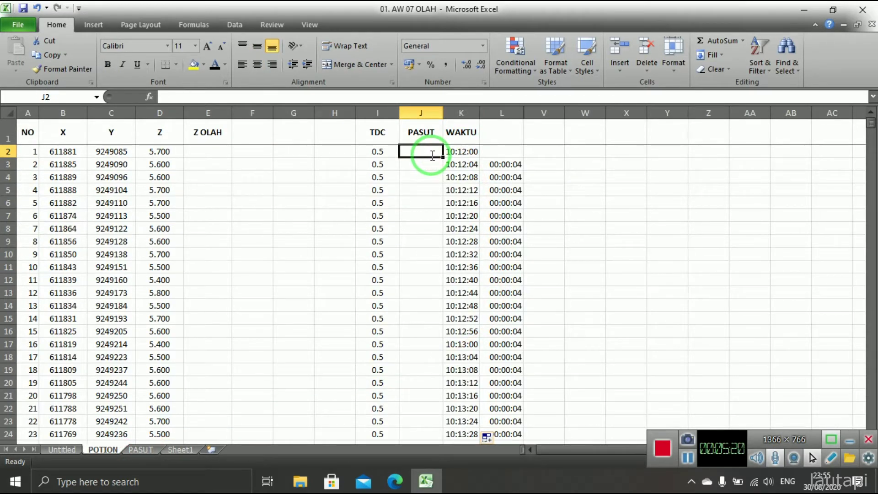
pyautogui.write('=')
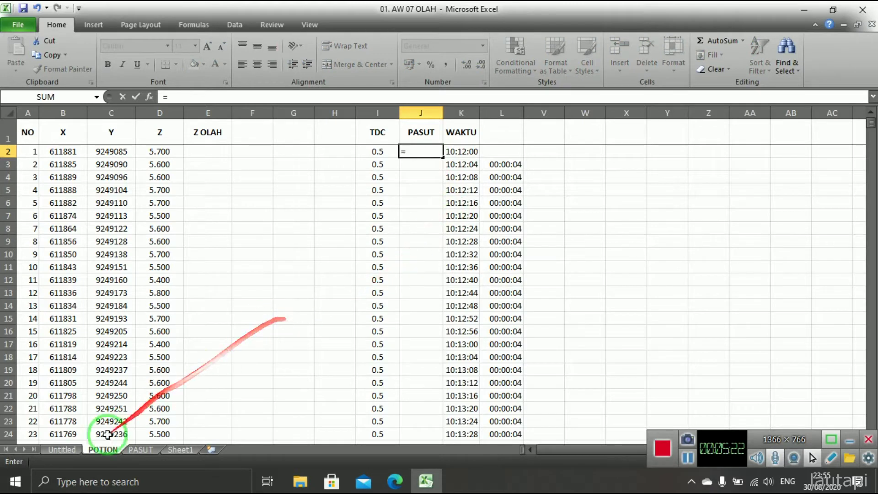
pyautogui.click(147, 450)
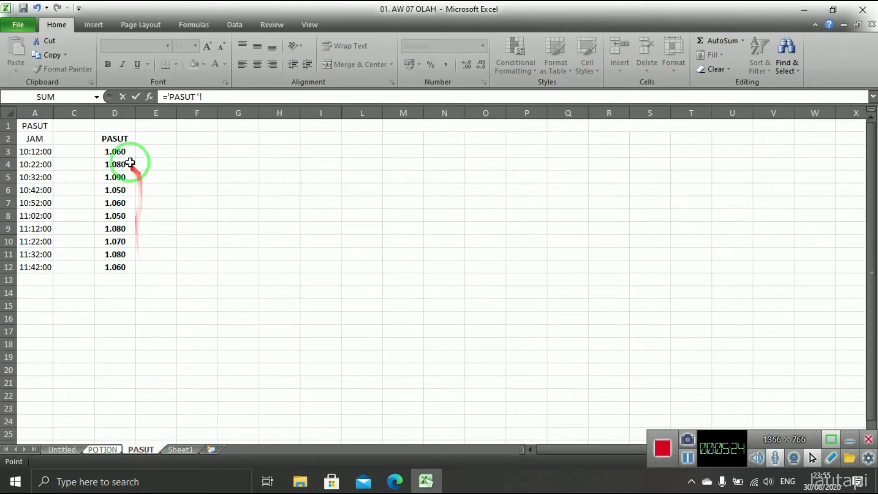
pyautogui.click(110, 154)
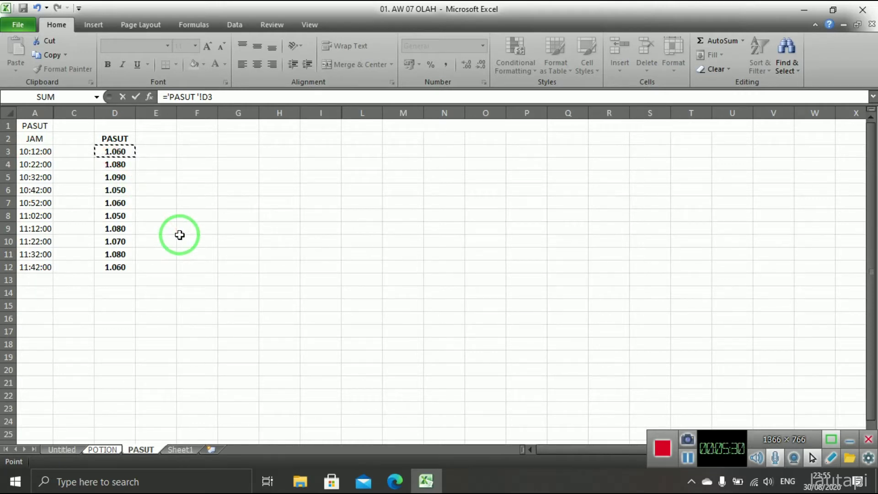
pyautogui.press('Return')
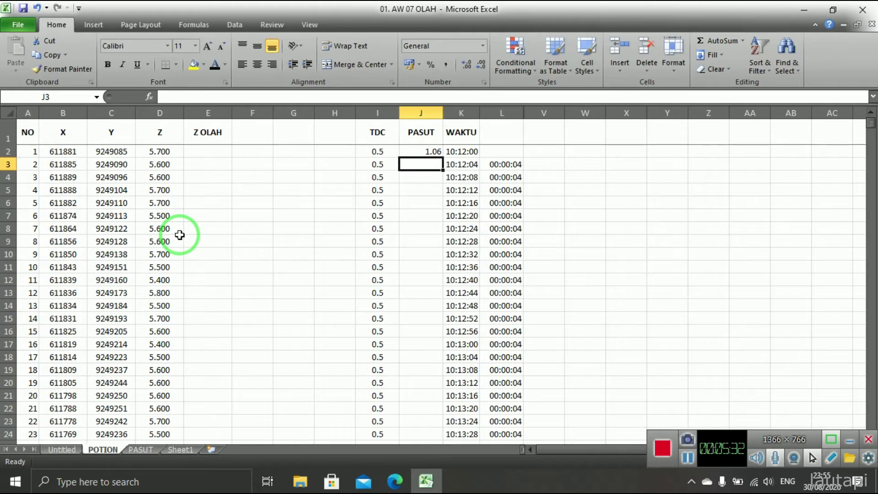
# Enter =J2 in cell J3 and fill it down to J151, the last row before the 10:22:00 tide reading on the PASUT sheet
pyautogui.click(141, 450)
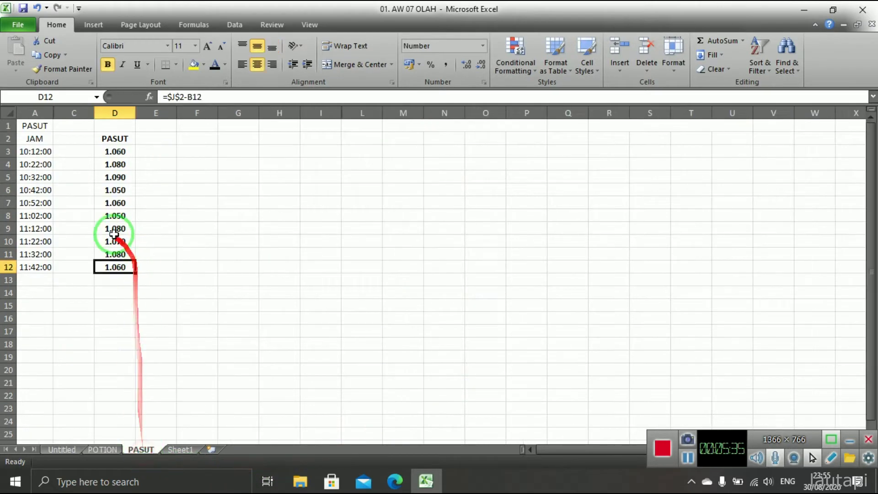
pyautogui.click(55, 165)
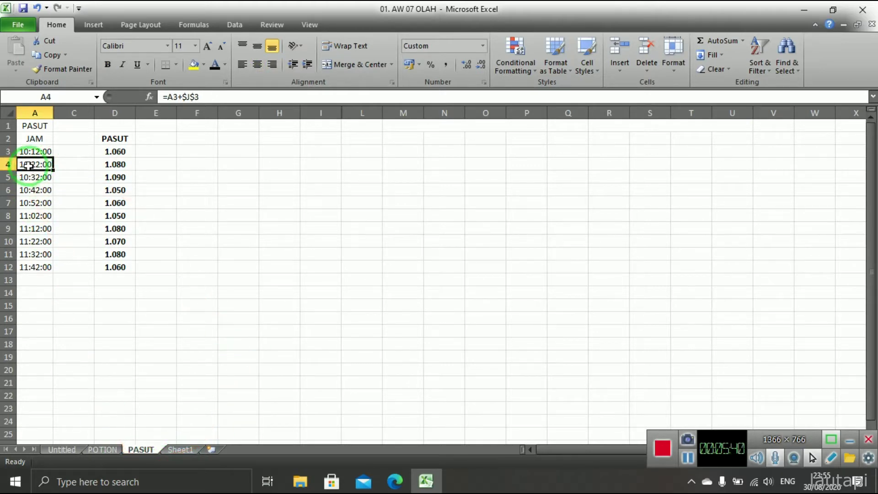
pyautogui.click(103, 449)
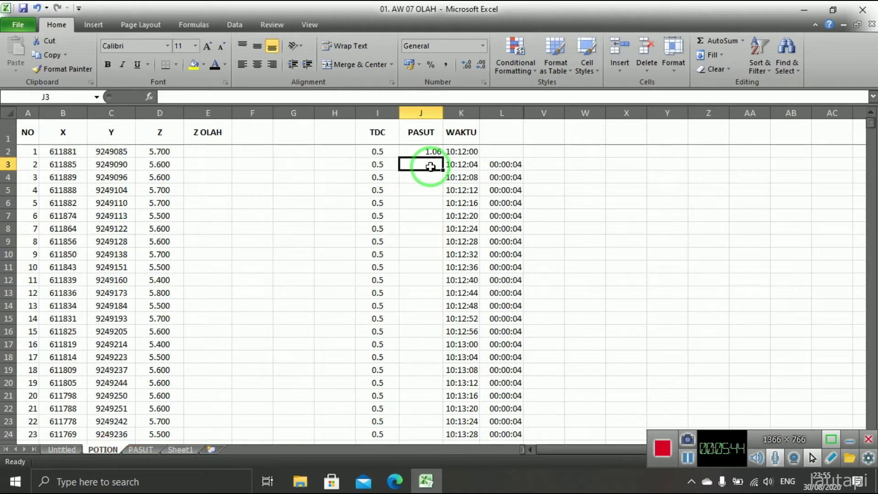
pyautogui.write('=')
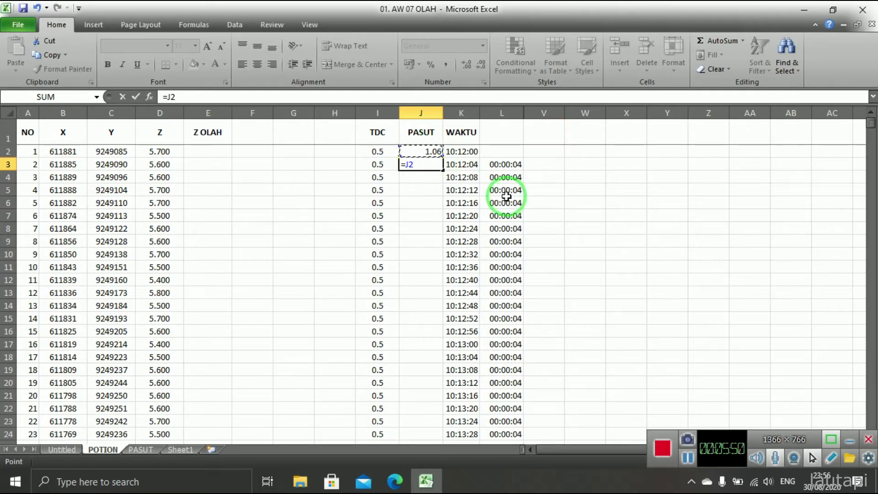
pyautogui.press('Return')
pyautogui.click(433, 165)
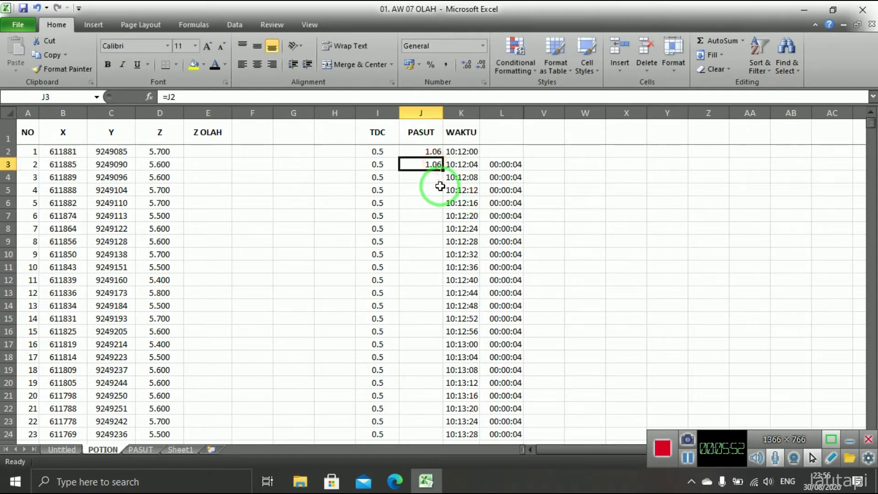
pyautogui.moveTo(444, 171); pyautogui.dragTo(442, 258)
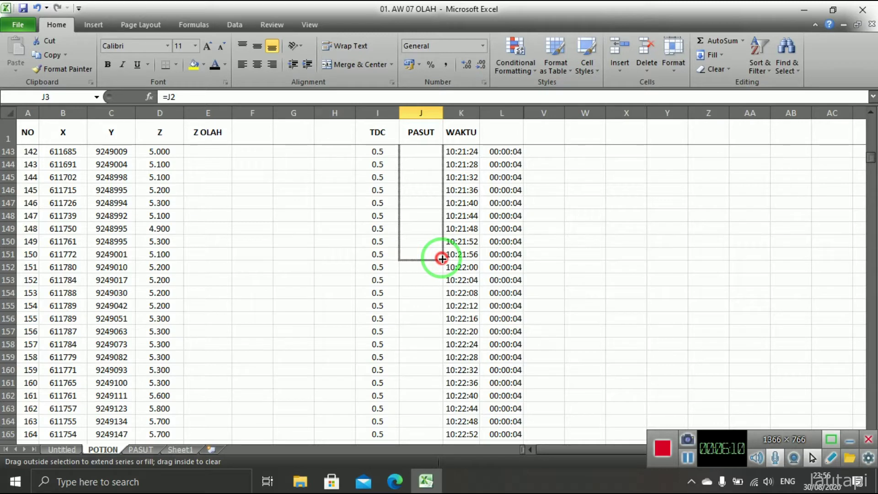
pyautogui.moveTo(442, 259); pyautogui.dragTo(442, 259)
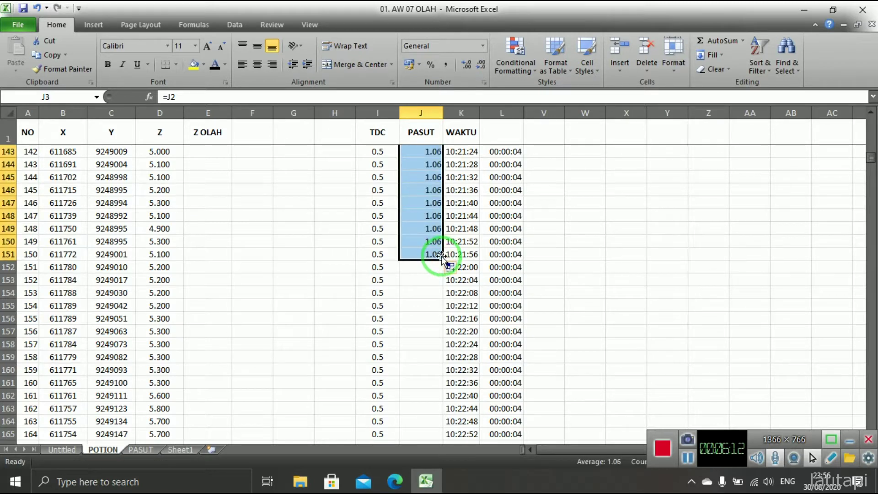
# Link cell J152, at 10:22:00, to the matching tide value in cell D4 of the PASUT sheet
pyautogui.click(451, 305)
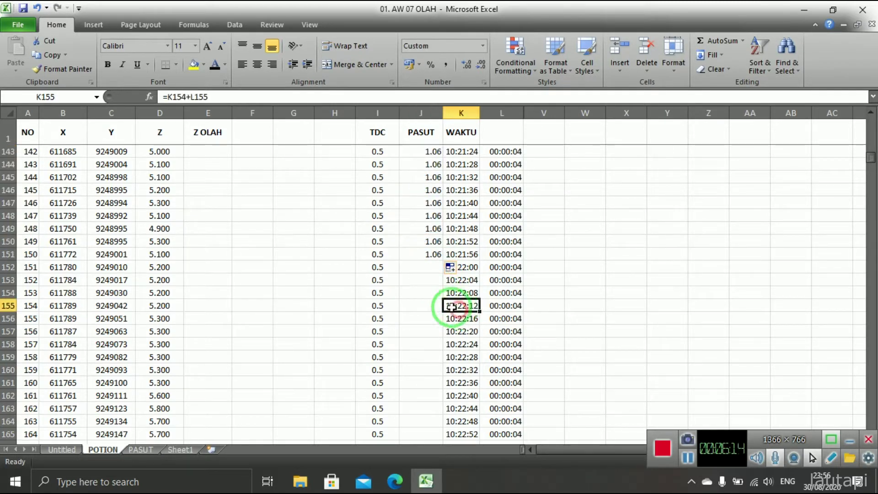
pyautogui.click(434, 267)
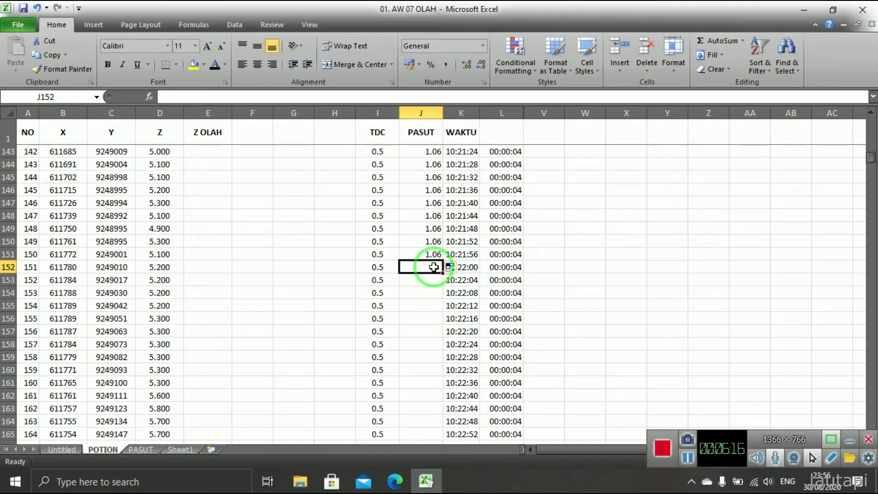
pyautogui.write('=')
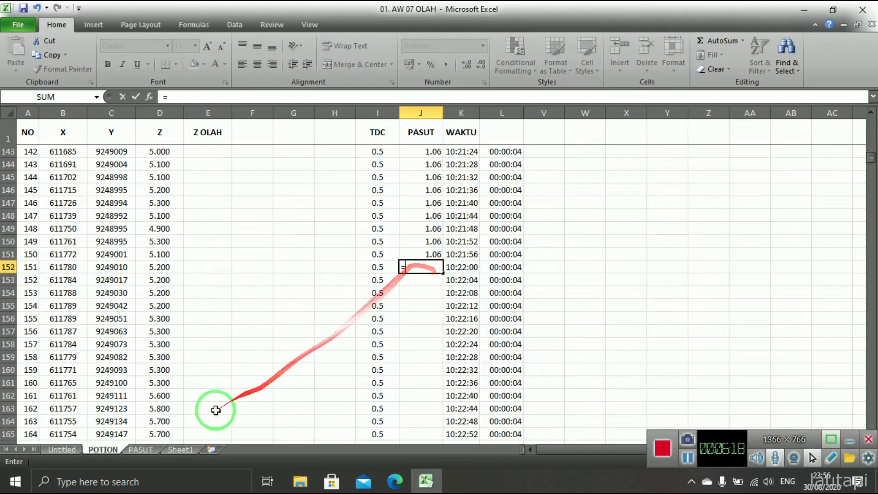
pyautogui.click(145, 451)
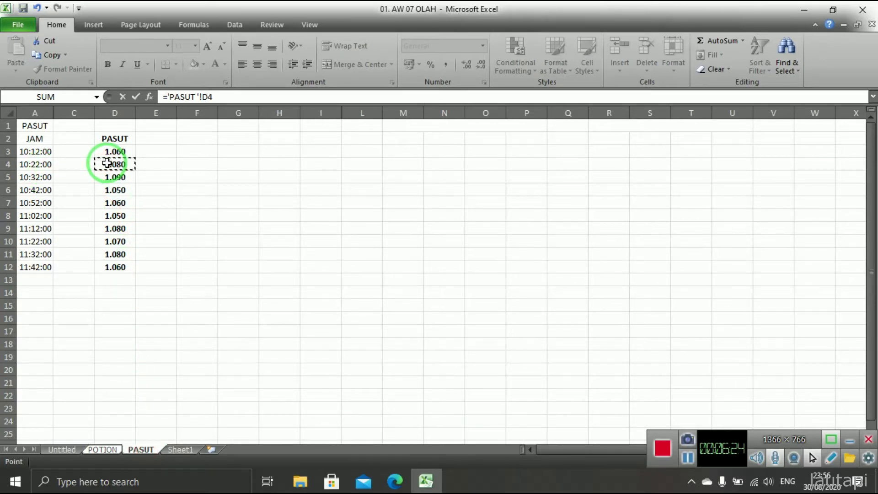
pyautogui.press('Return')
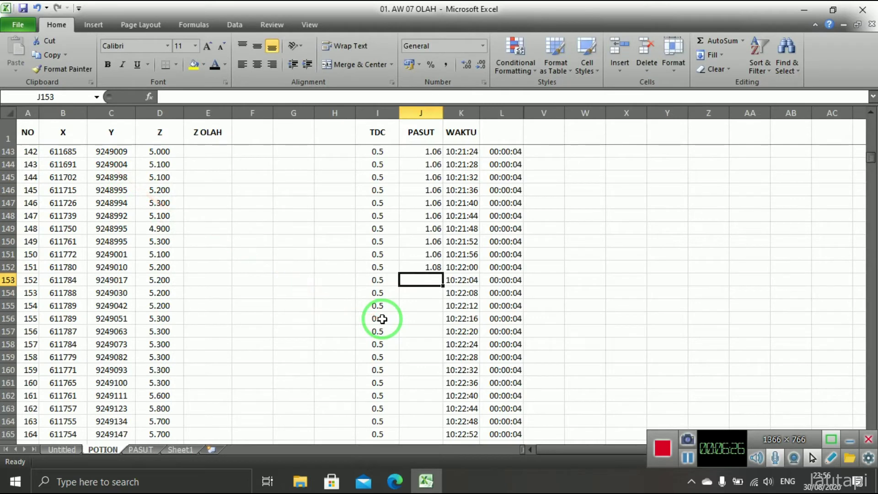
# Enter =J152 in cell J153 and fill it down to J301, the last row before 10:32:00
pyautogui.write('=')
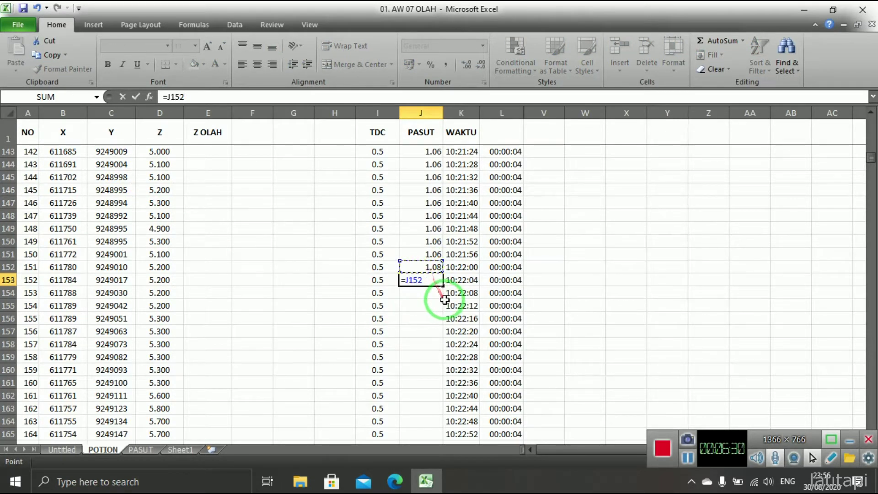
pyautogui.press('Return')
pyautogui.click(441, 285)
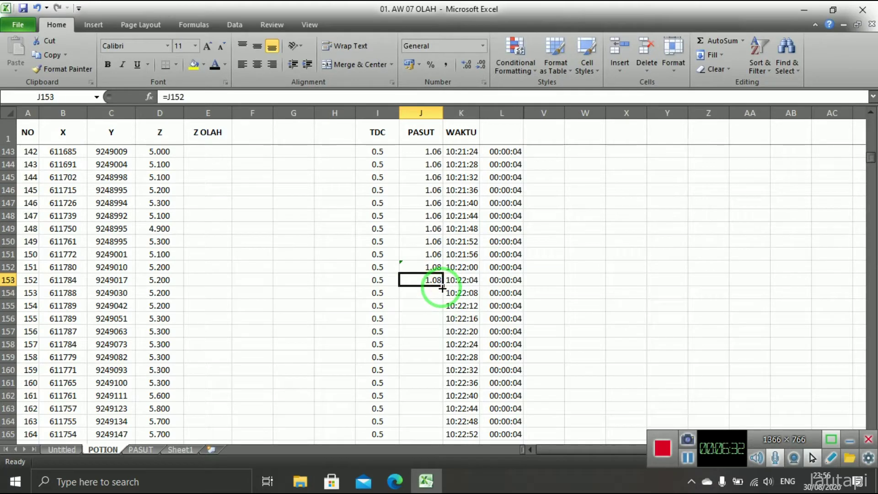
pyautogui.click(139, 449)
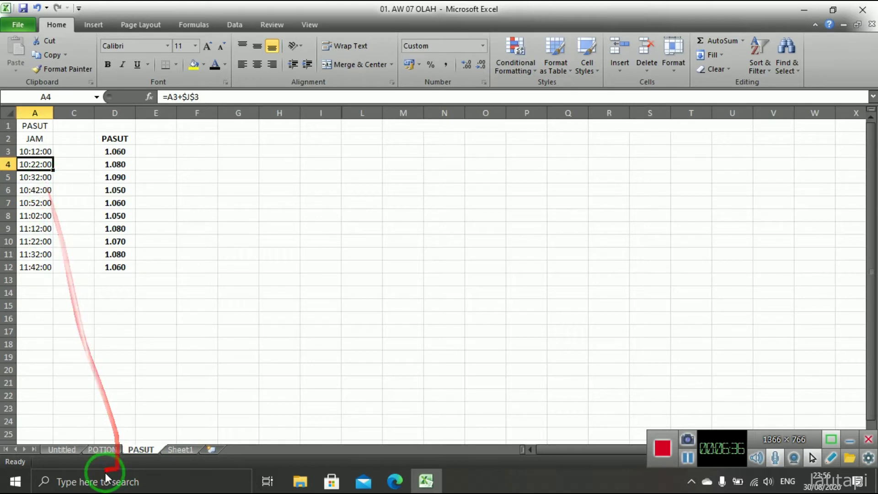
pyautogui.click(103, 450)
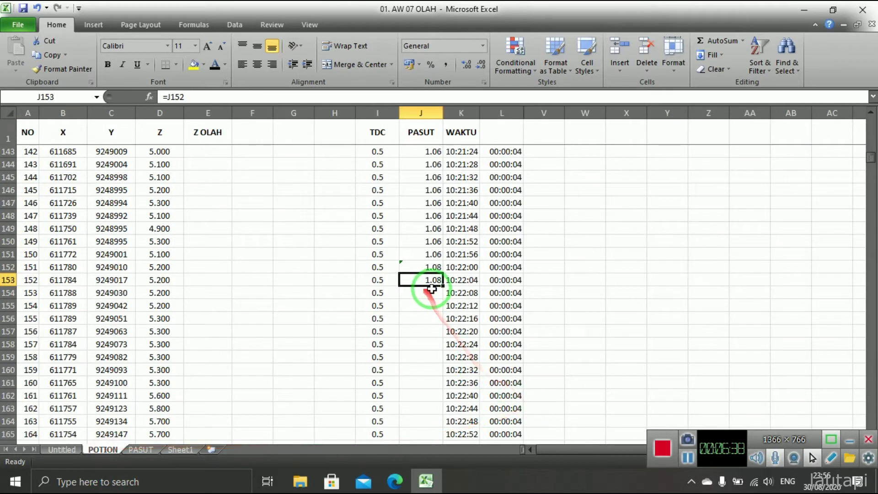
pyautogui.moveTo(443, 286); pyautogui.dragTo(460, 335)
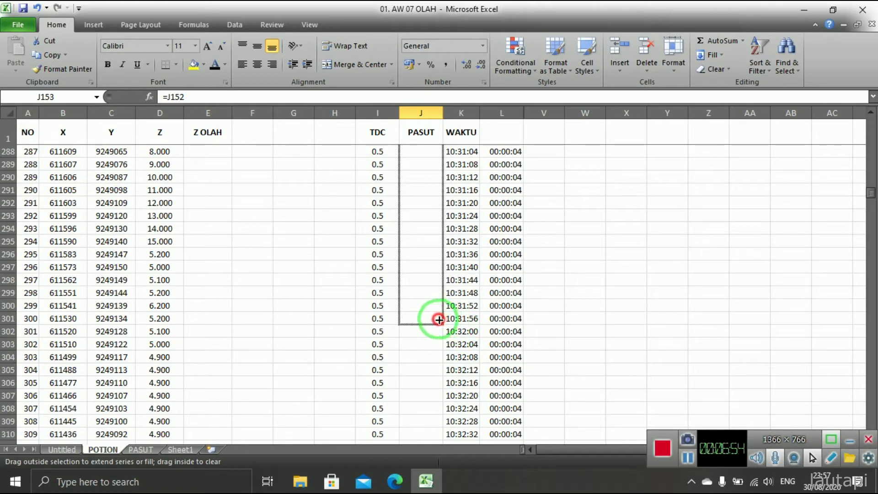
pyautogui.moveTo(439, 318); pyautogui.dragTo(438, 320)
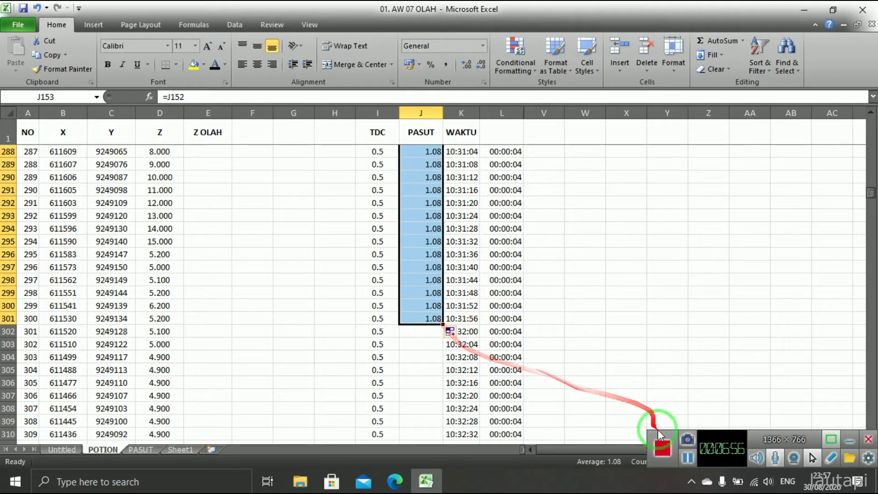
# Link cell J302, at 10:32:00, to the matching tide value in cell D5 of the PASUT sheet
pyautogui.click(426, 330)
pyautogui.write('=')
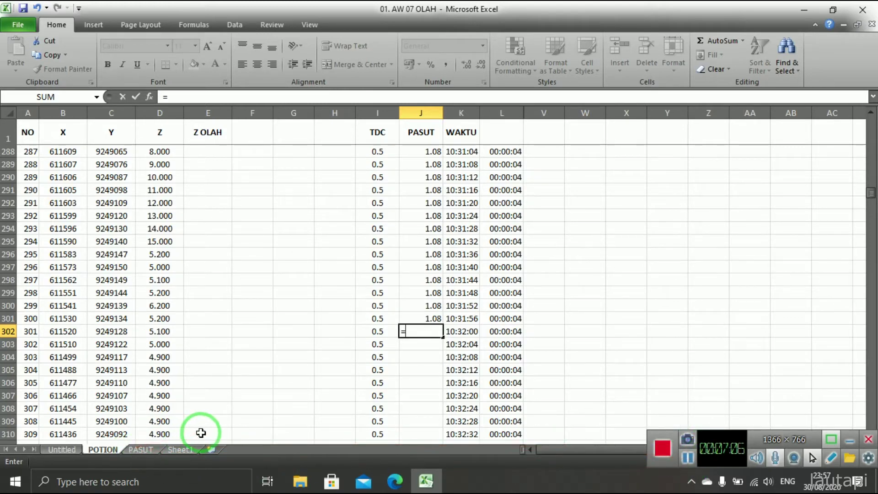
pyautogui.click(155, 447)
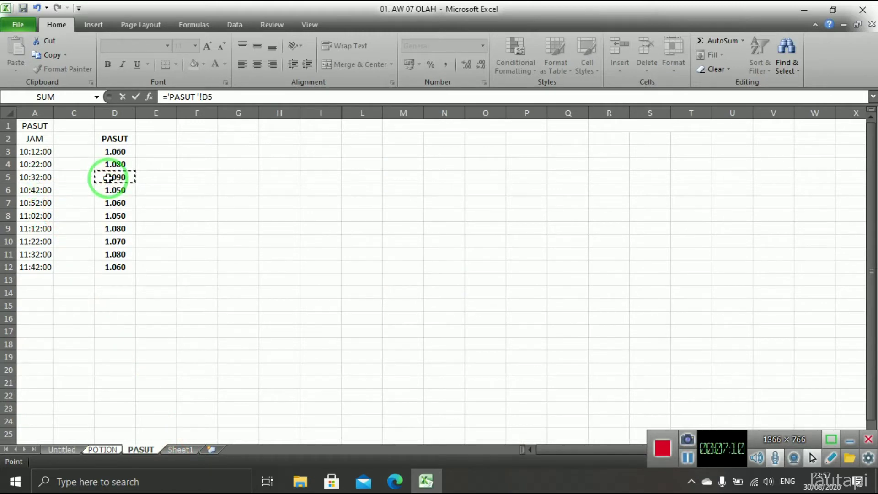
pyautogui.press('Return')
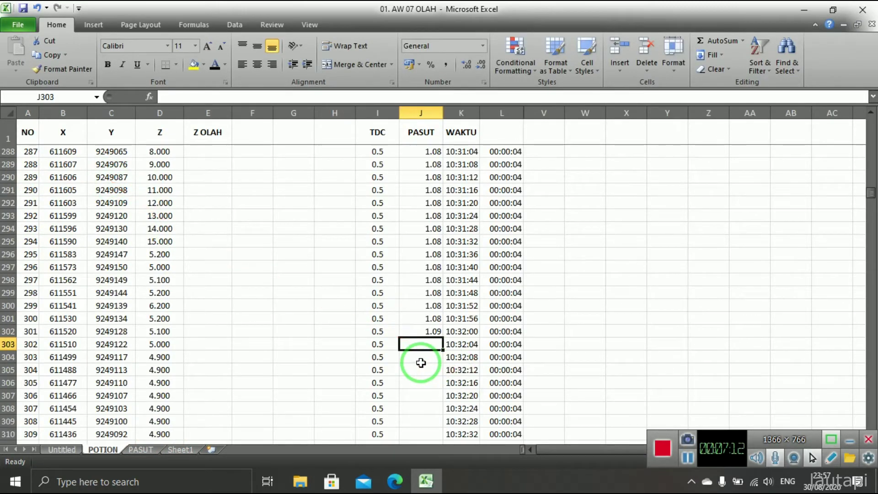
# Enter =J302 in cell J303 and fill it down to J451, the last row before 10:42:00
pyautogui.write('=')
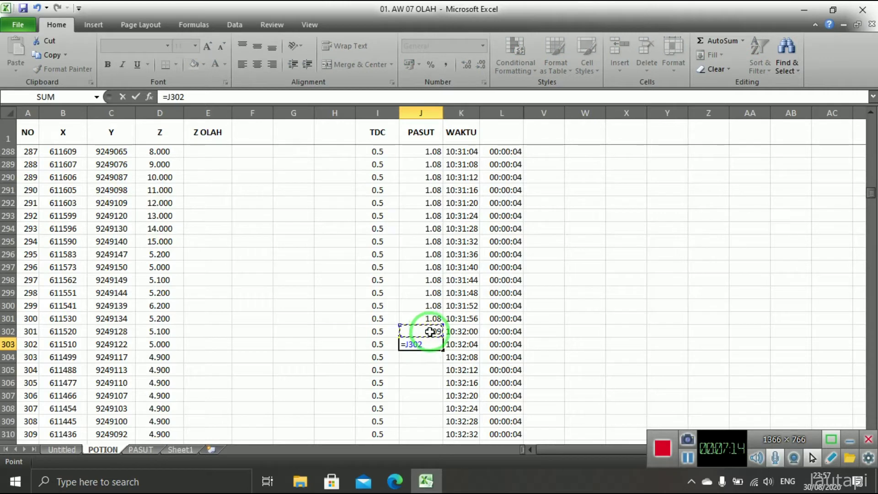
pyautogui.press('Return')
pyautogui.click(440, 345)
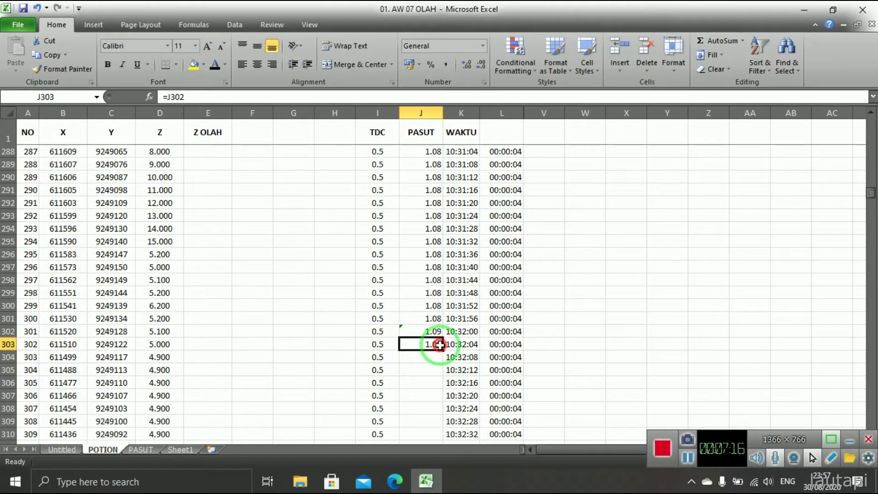
pyautogui.moveTo(444, 351); pyautogui.dragTo(439, 432)
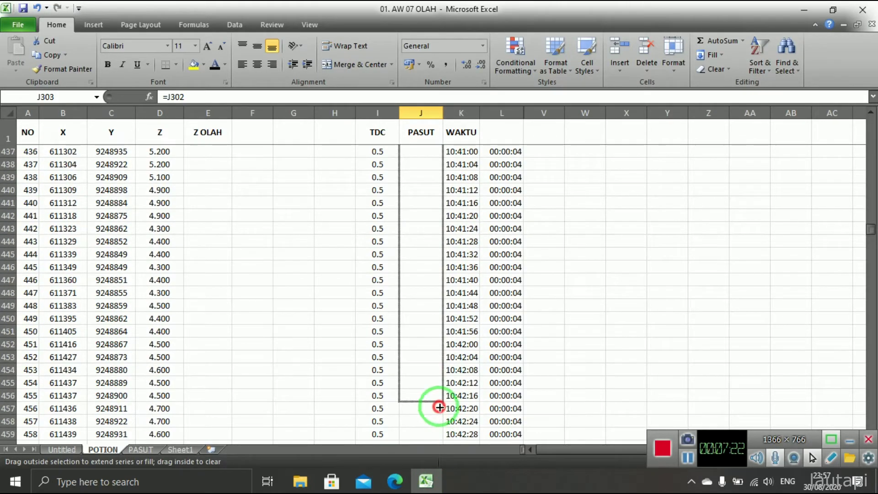
pyautogui.moveTo(439, 373); pyautogui.dragTo(442, 344)
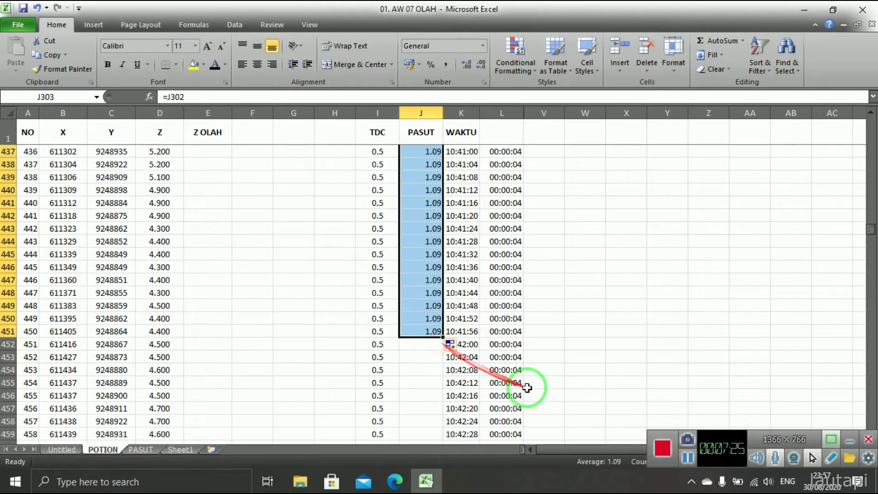
# Link cell J452 to the 10:42:00 tide value in cell D6 of the PASUT sheet, and set J453 equal to J452
pyautogui.click(433, 356)
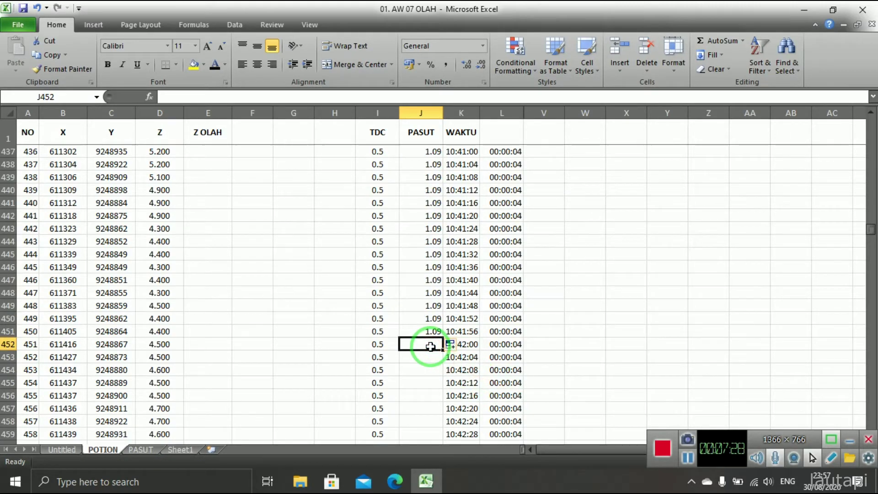
pyautogui.write('=')
pyautogui.click(140, 452)
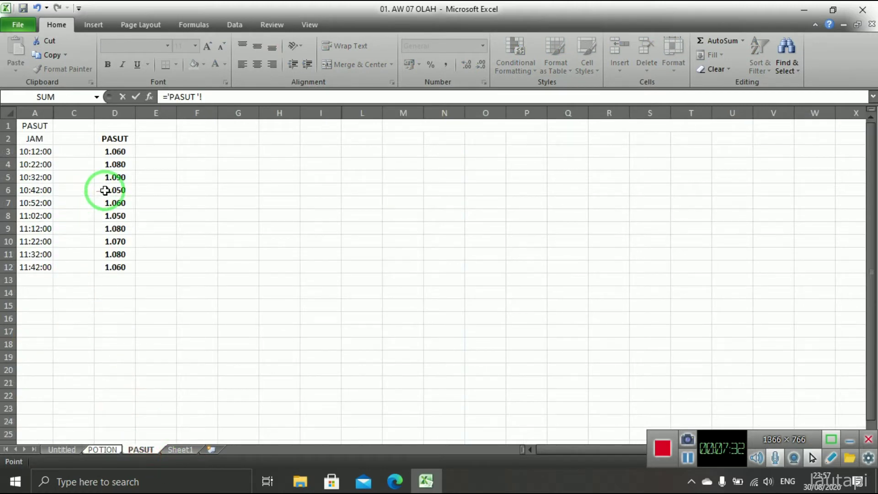
pyautogui.press('Return')
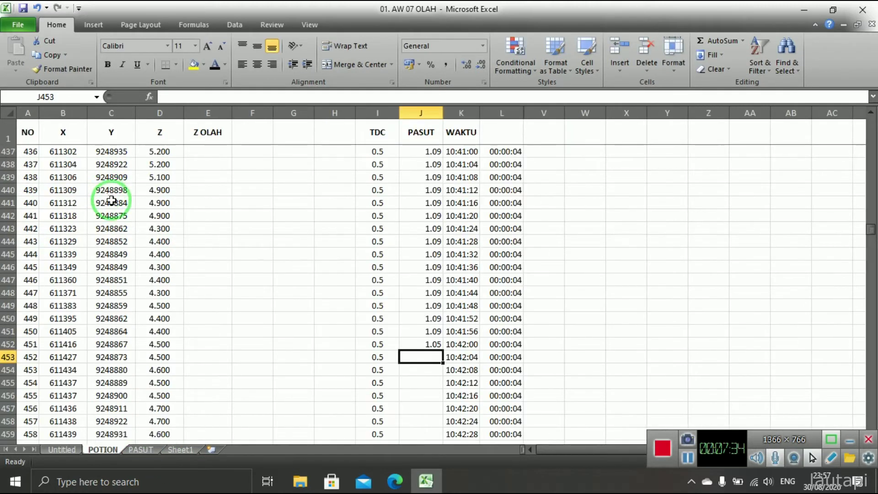
pyautogui.write('=')
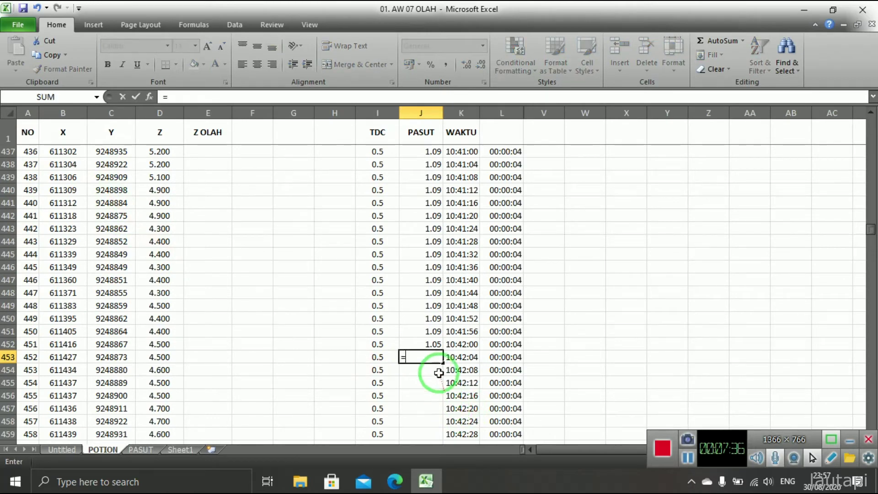
pyautogui.press('Return')
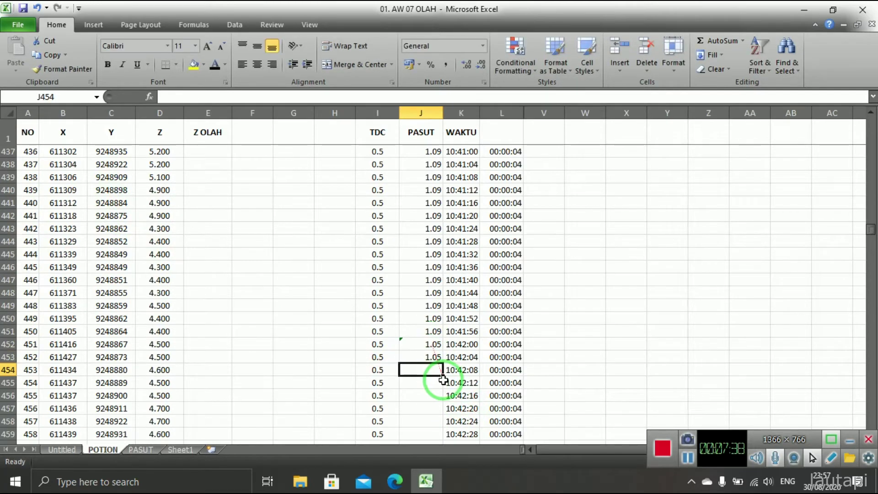
# Fill the formula in cell J453 down to J601, the last row before 10:52:00
pyautogui.click(435, 356)
pyautogui.moveTo(444, 363); pyautogui.dragTo(425, 259)
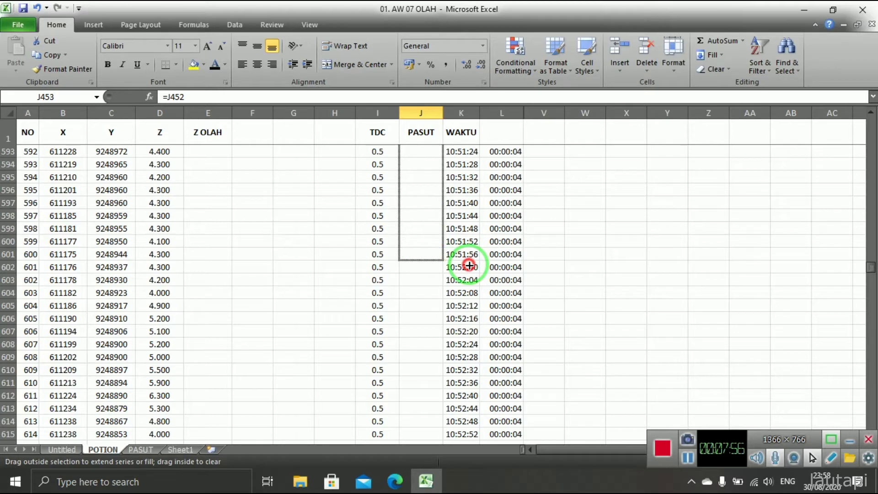
pyautogui.moveTo(458, 233); pyautogui.dragTo(443, 248)
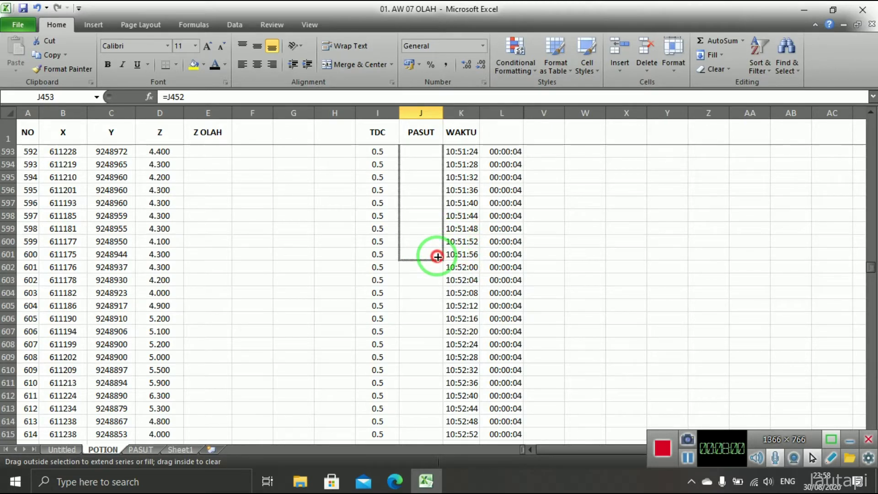
pyautogui.moveTo(438, 256); pyautogui.dragTo(437, 256)
# Link cell J602 to the 10:52:00 tide value in cell D7 of the PASUT sheet
pyautogui.click(432, 269)
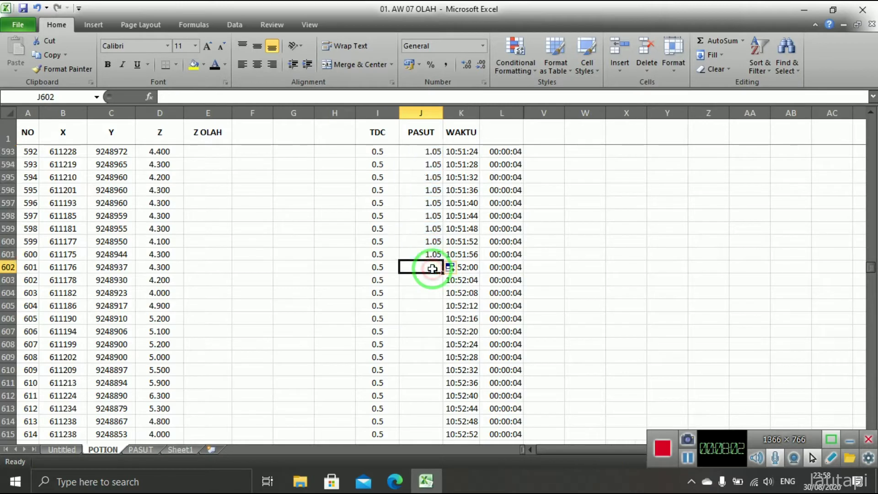
pyautogui.write('=')
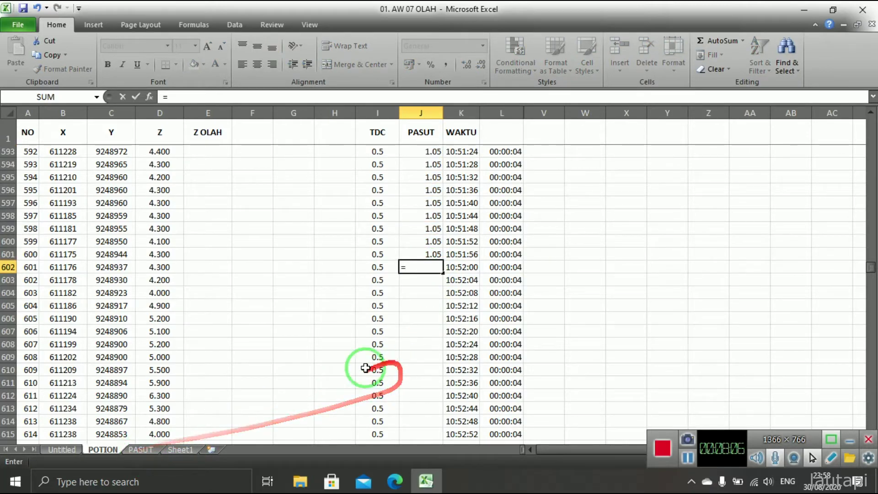
pyautogui.click(149, 449)
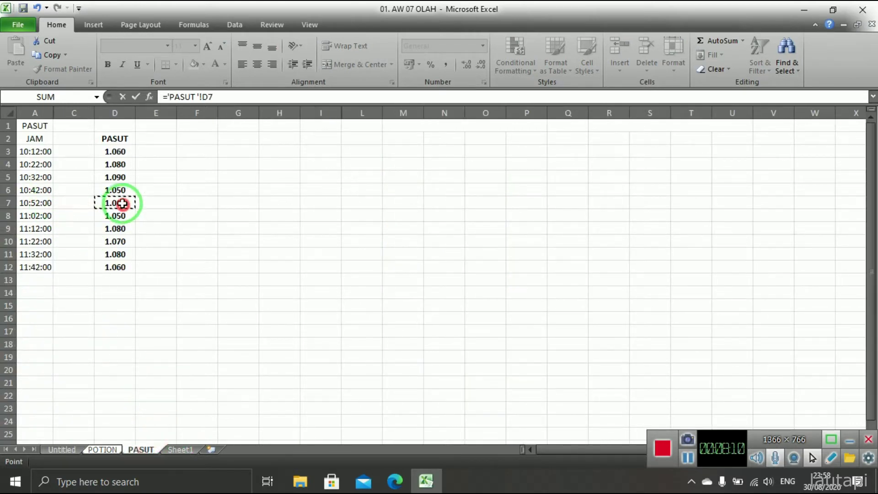
pyautogui.press('Return')
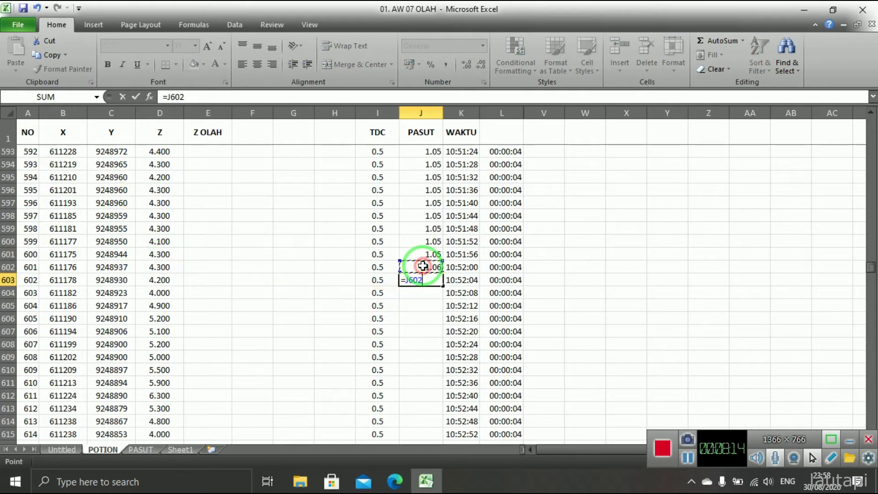
# Enter =J602 in cell J603 and fill it down to J751, the last row before 11:02:00
pyautogui.press('Return')
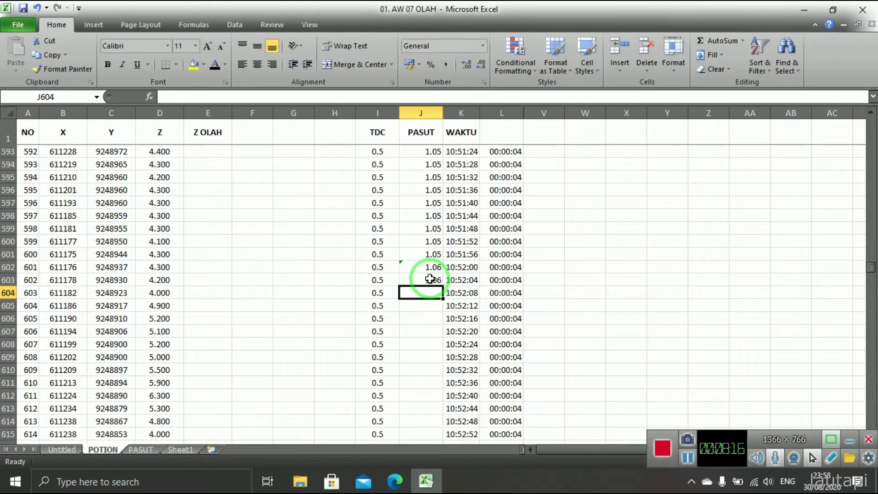
pyautogui.click(432, 279)
pyautogui.moveTo(443, 287)
pyautogui.mouseDown()
pyautogui.moveTo(439, 457)
pyautogui.moveTo(437, 273)
pyautogui.mouseUp()
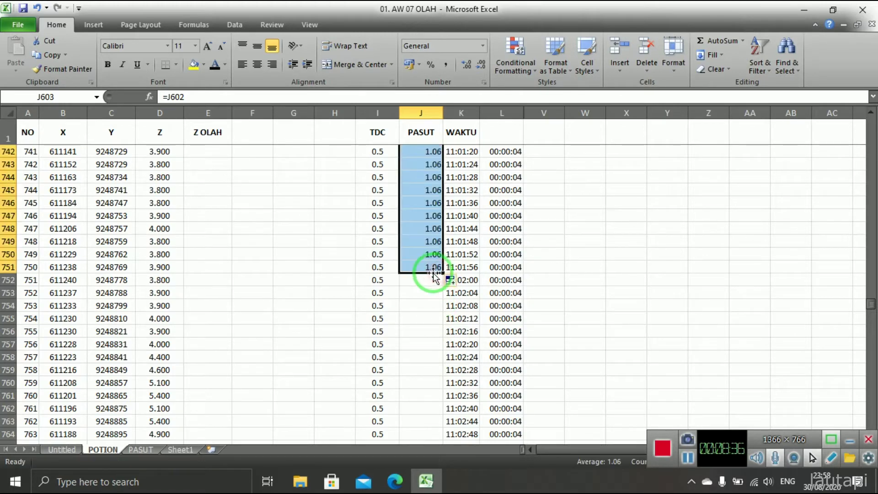
pyautogui.click(469, 298)
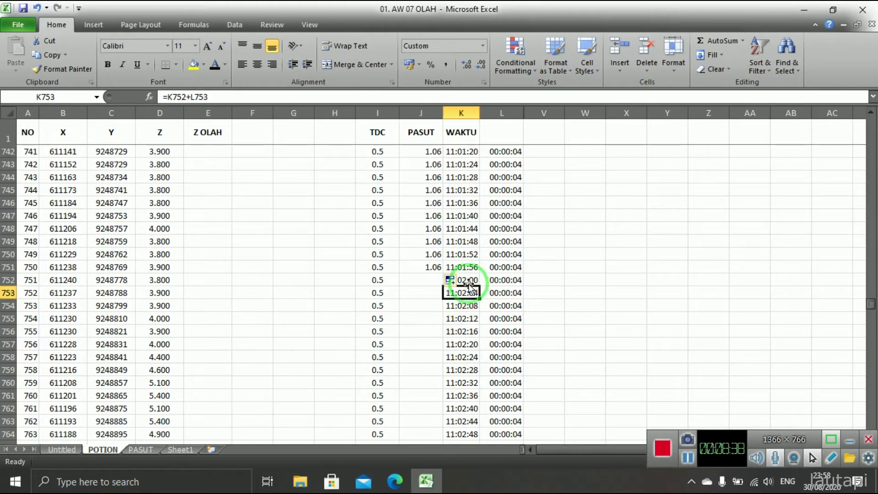
# Link cell J752 to the 11:02:00 tide value in cell D8 of the PASUT sheet
pyautogui.click(418, 282)
pyautogui.write('=')
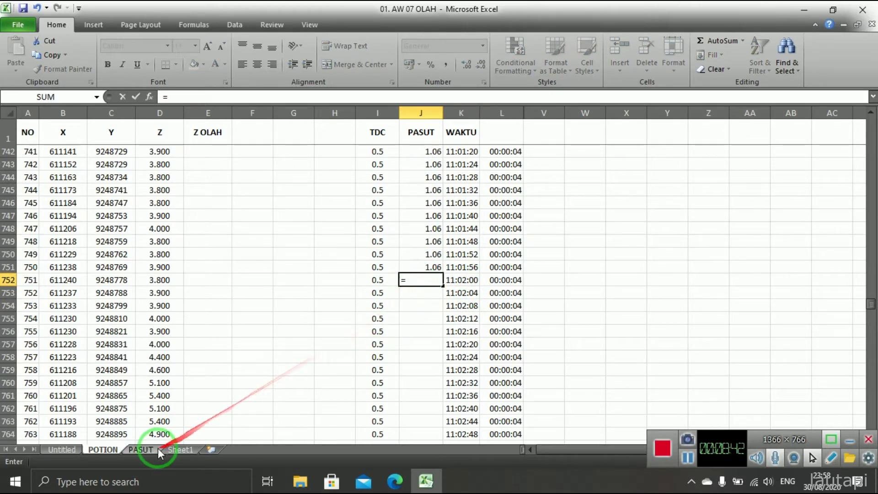
pyautogui.click(140, 449)
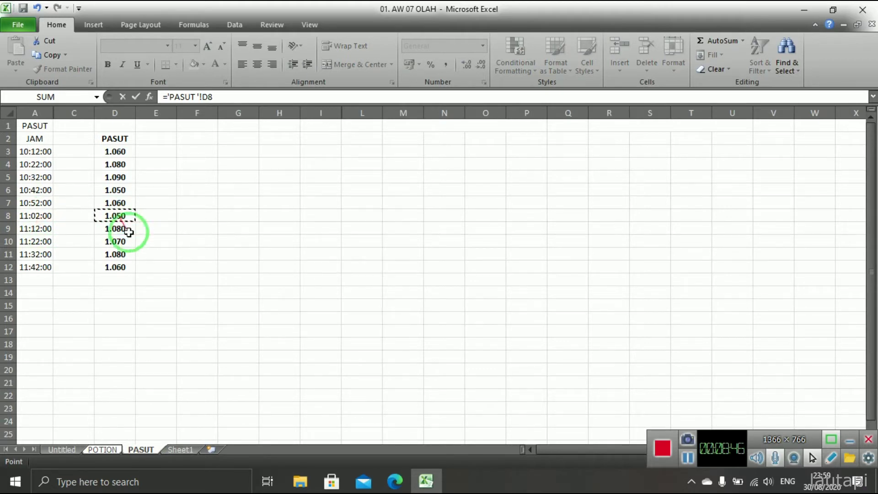
pyautogui.press('Return')
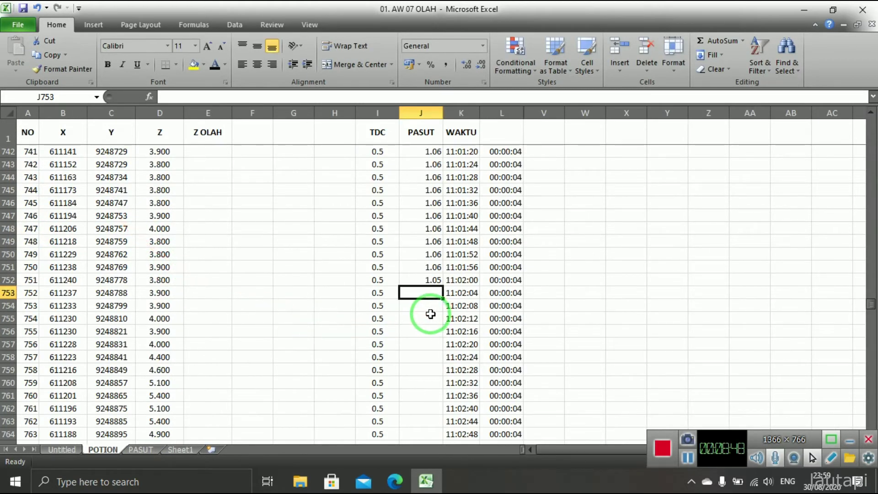
# Set cell J753 equal to J752 and fill it down to J901, the last row before 11:12:00
pyautogui.write('=')
pyautogui.press('Return')
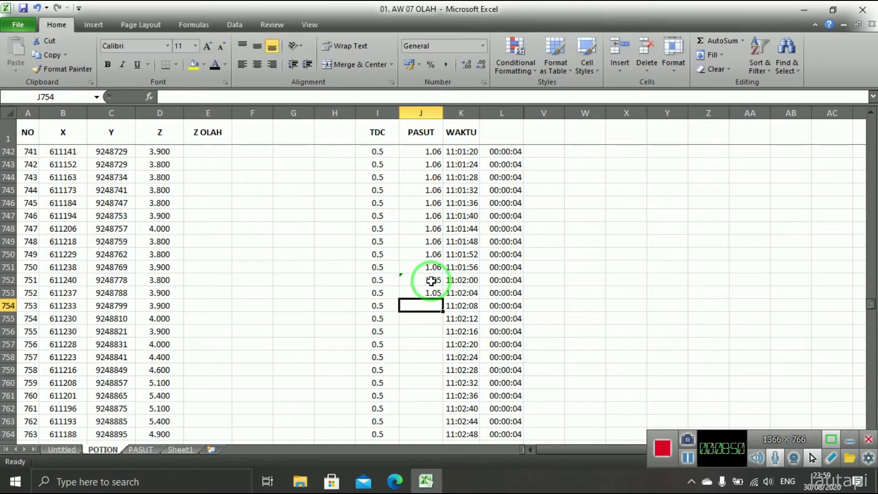
pyautogui.click(432, 294)
pyautogui.moveTo(443, 300); pyautogui.dragTo(438, 340)
# Link cell J902 to the 11:12:00 tide value in cell D9 of the PASUT sheet
pyautogui.click(428, 344)
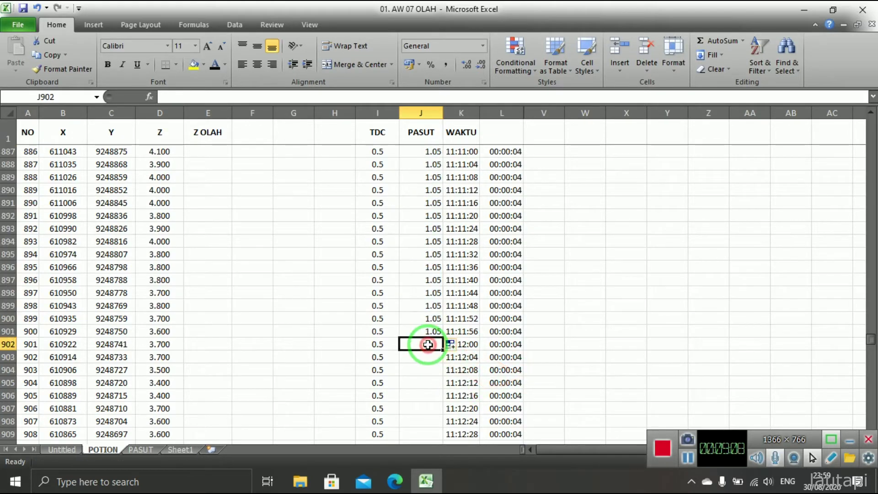
pyautogui.write('=')
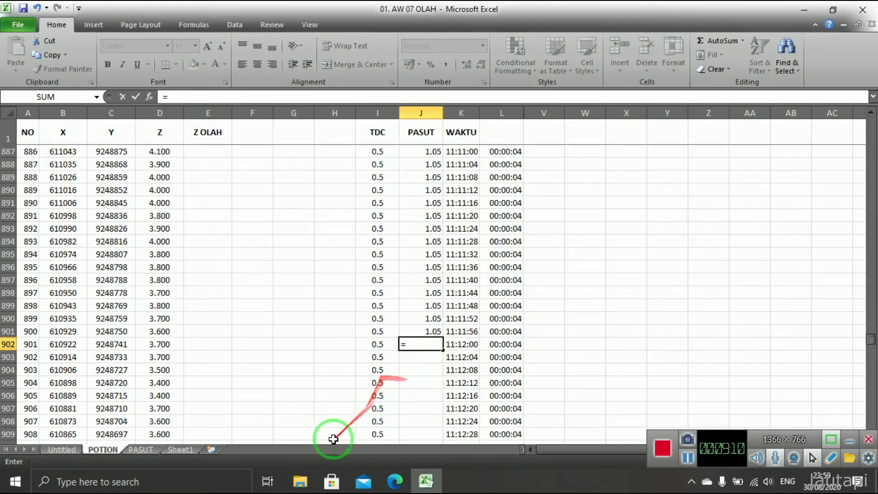
pyautogui.click(142, 450)
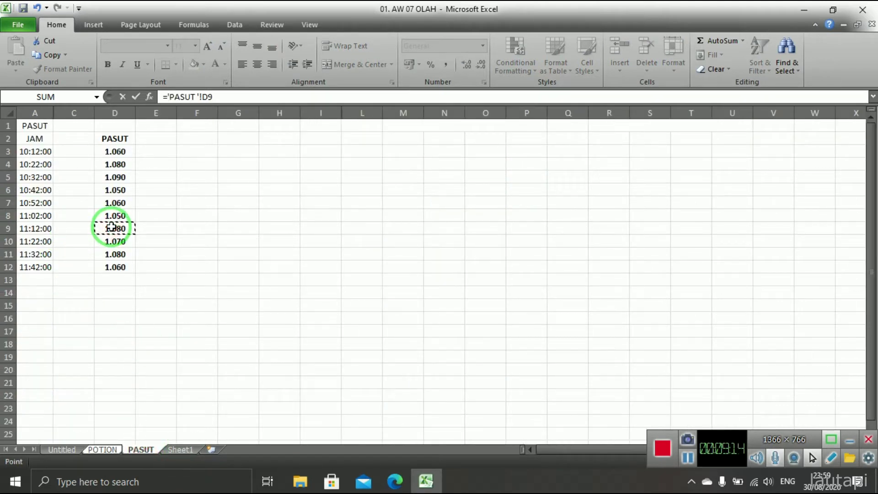
pyautogui.press('Return')
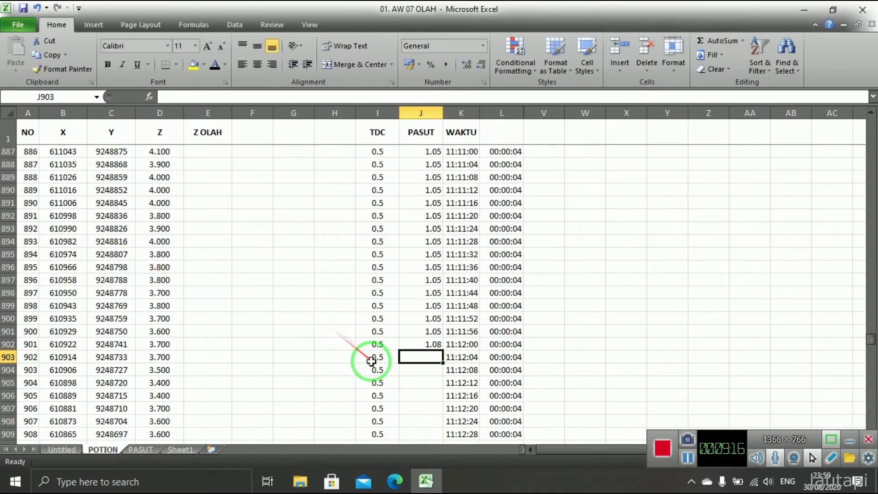
# Enter =J902 in cell J903 and fill it down to J1051, the last row before 11:22:00
pyautogui.write('=')
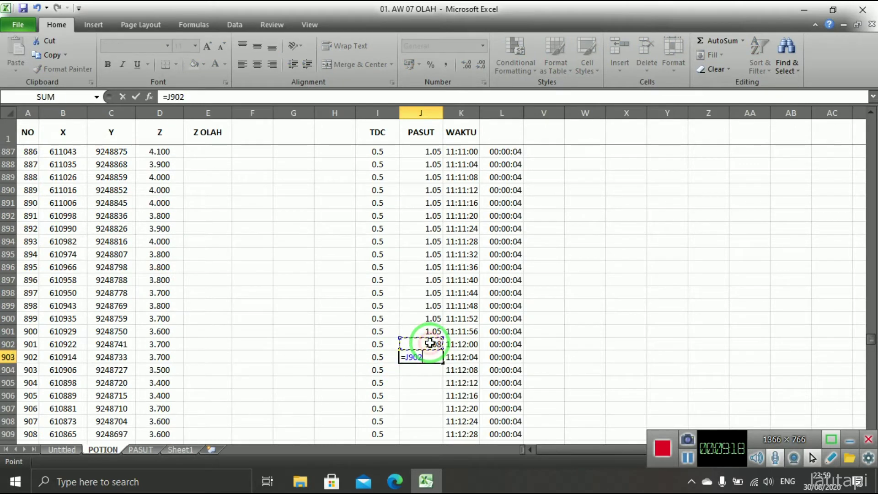
pyautogui.press('Return')
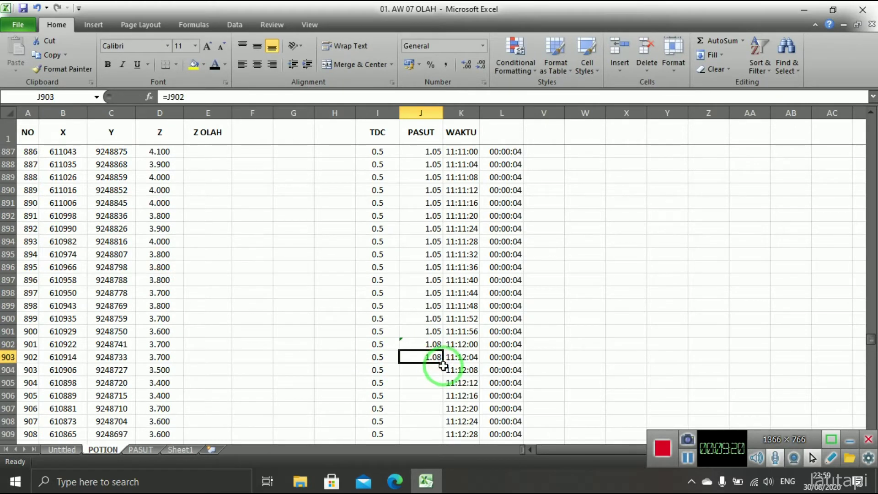
pyautogui.moveTo(442, 365); pyautogui.dragTo(451, 238)
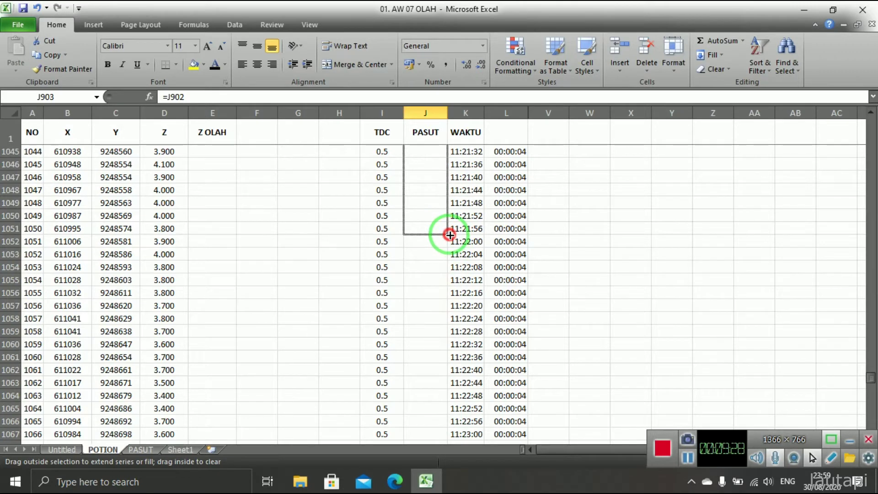
pyautogui.moveTo(450, 235); pyautogui.dragTo(450, 235)
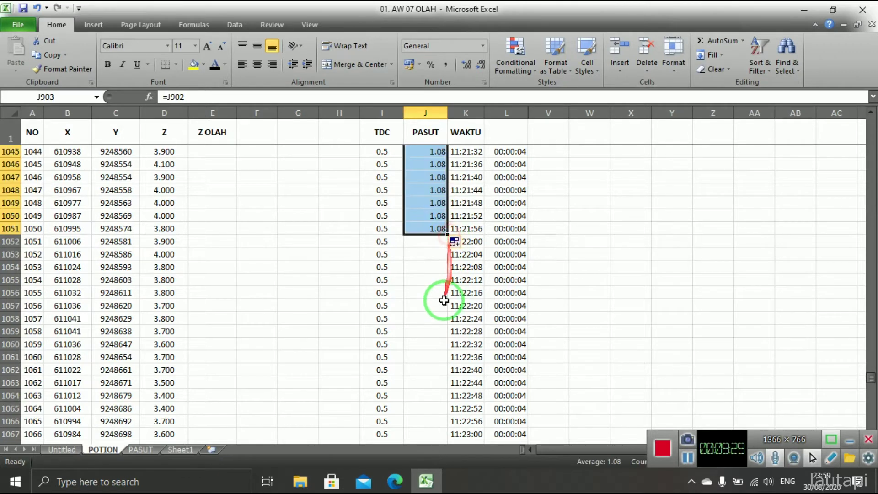
# Link cell J1052 to the 11:22:00 tide value in cell D10 of the PASUT sheet
pyautogui.click(432, 243)
pyautogui.write('=')
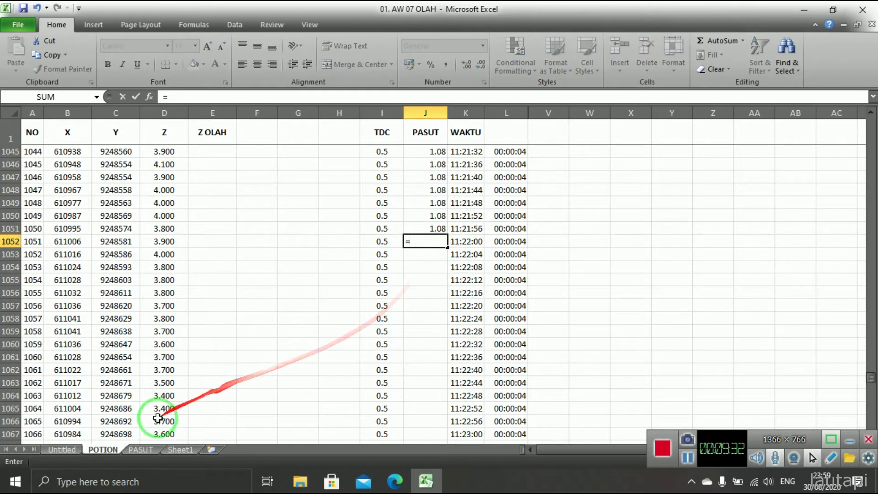
pyautogui.click(148, 452)
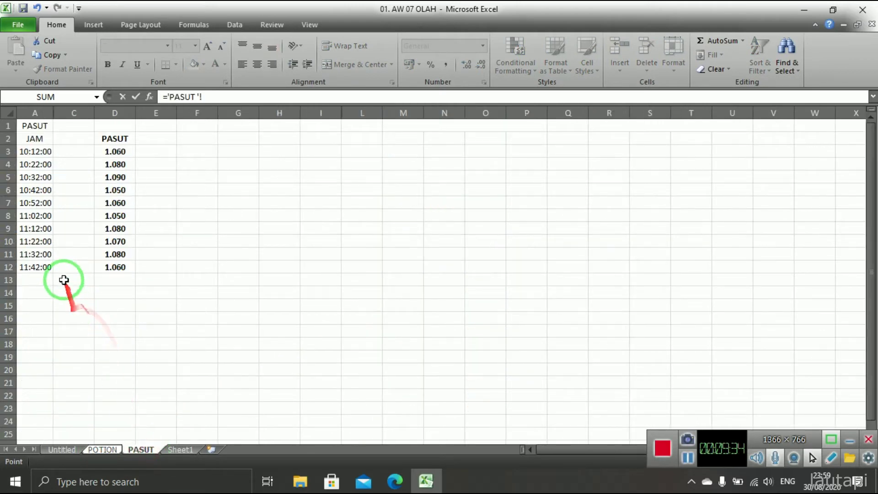
pyautogui.click(103, 241)
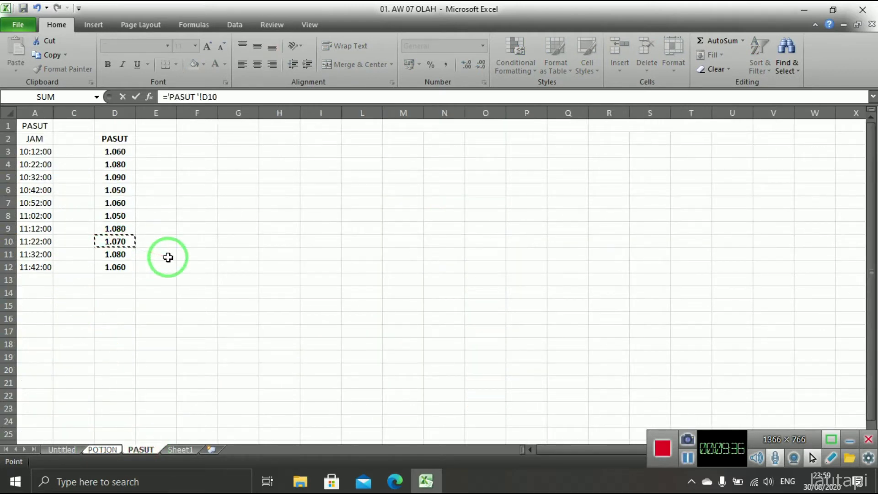
pyautogui.press('Return')
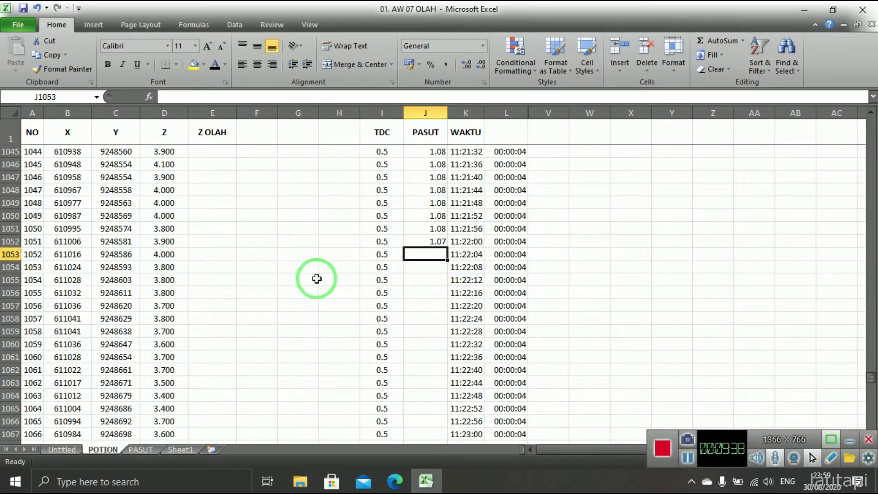
# Enter =J1052 in cell J1053 and fill it down to J1201, the last row before 11:32:00
pyautogui.write('=')
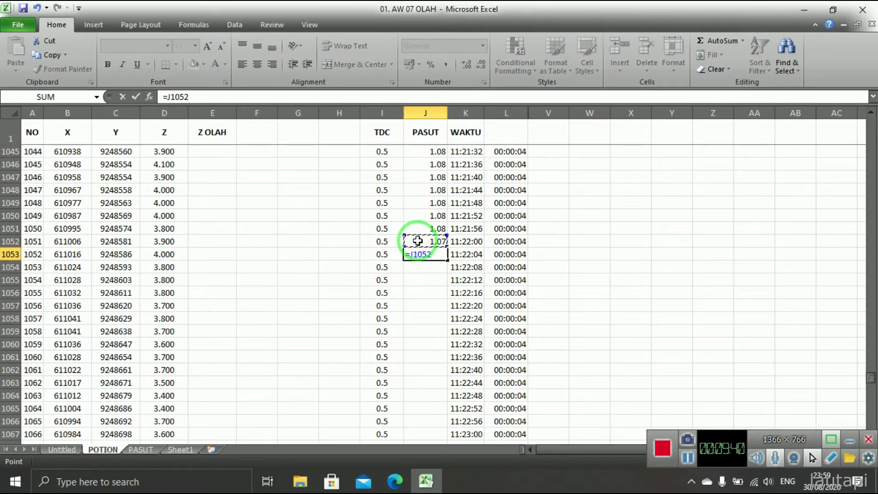
pyautogui.press('Return')
pyautogui.click(438, 254)
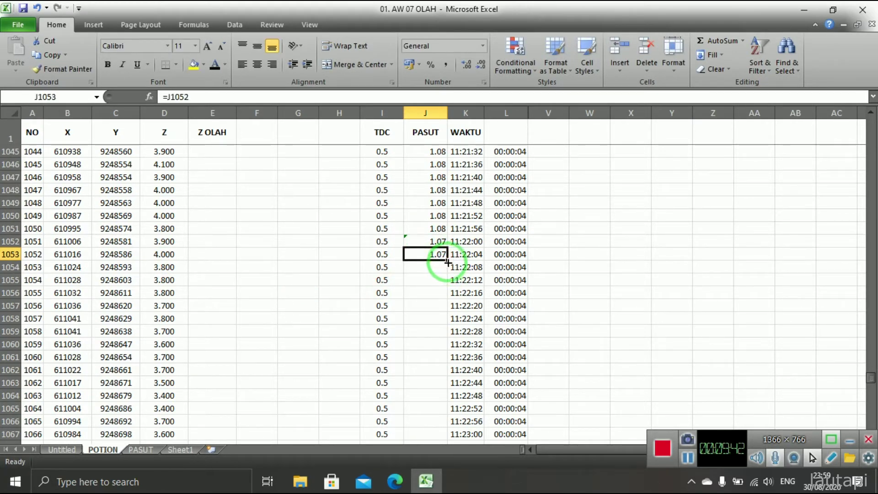
pyautogui.moveTo(447, 261); pyautogui.dragTo(437, 302)
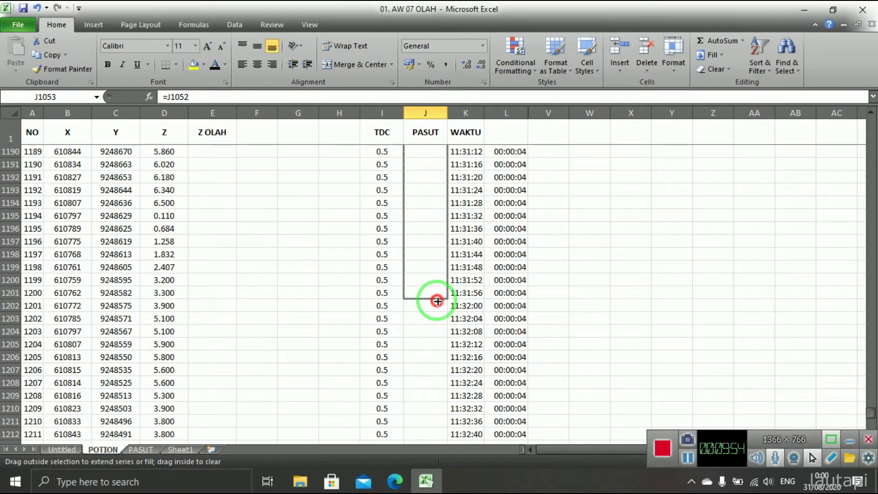
pyautogui.moveTo(438, 301); pyautogui.dragTo(437, 303)
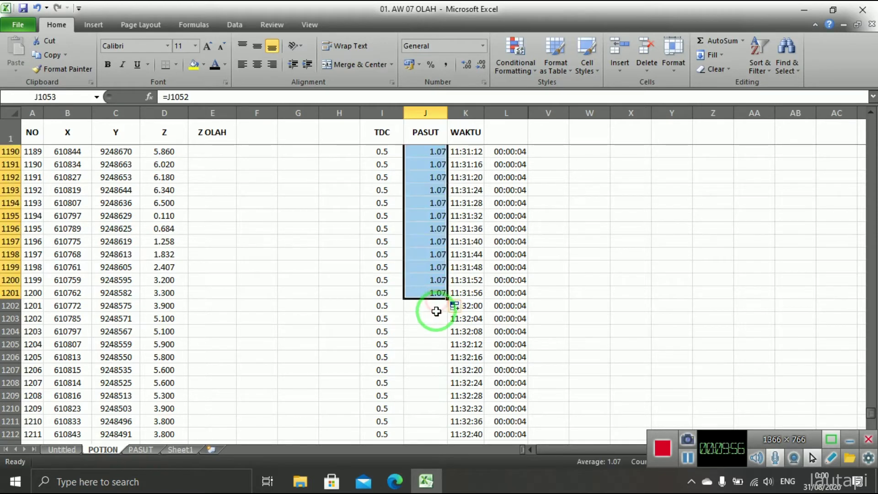
# Link cell J1202 to the 11:32:00 tide value in cell D11 of the PASUT sheet, and set J1203 equal to J1202
pyautogui.click(434, 306)
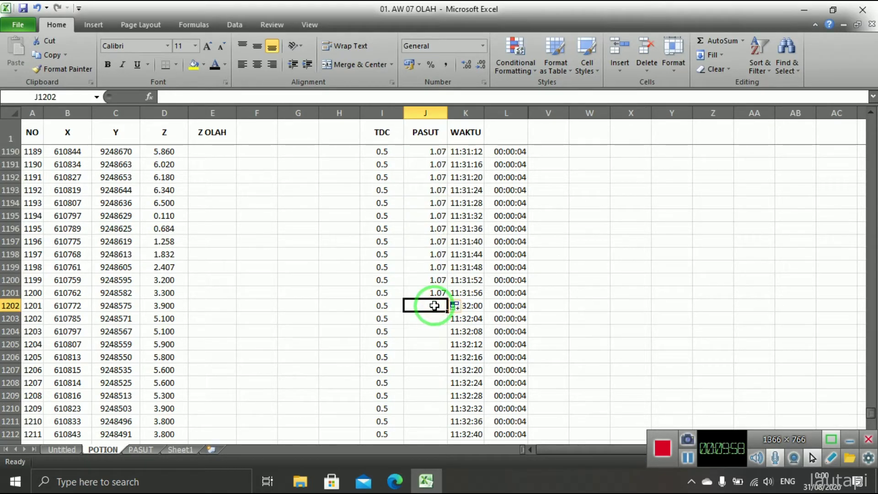
pyautogui.write('=')
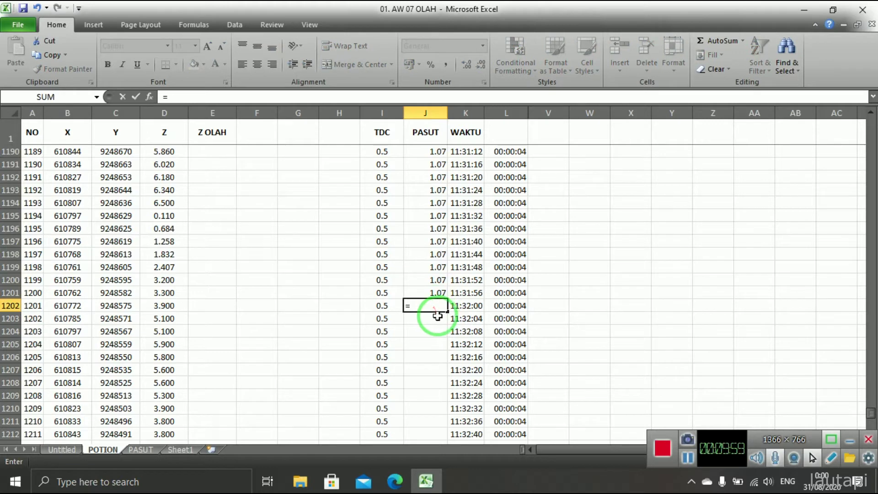
pyautogui.click(141, 450)
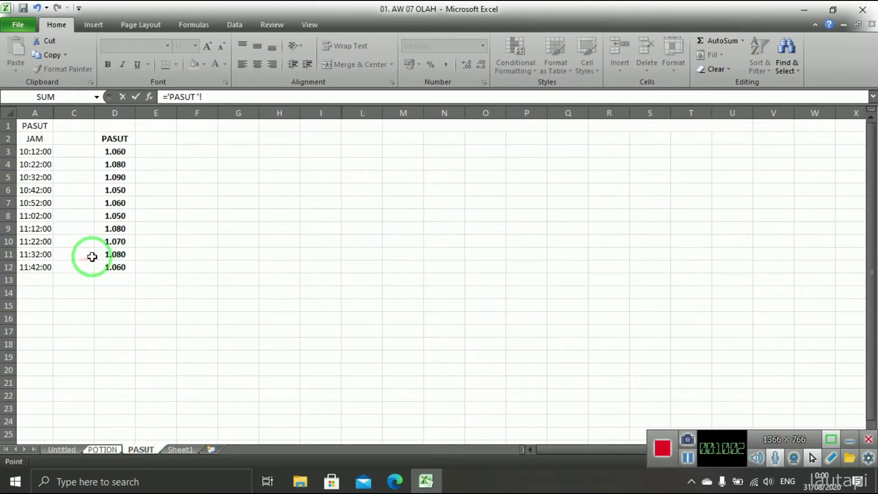
pyautogui.press('Return')
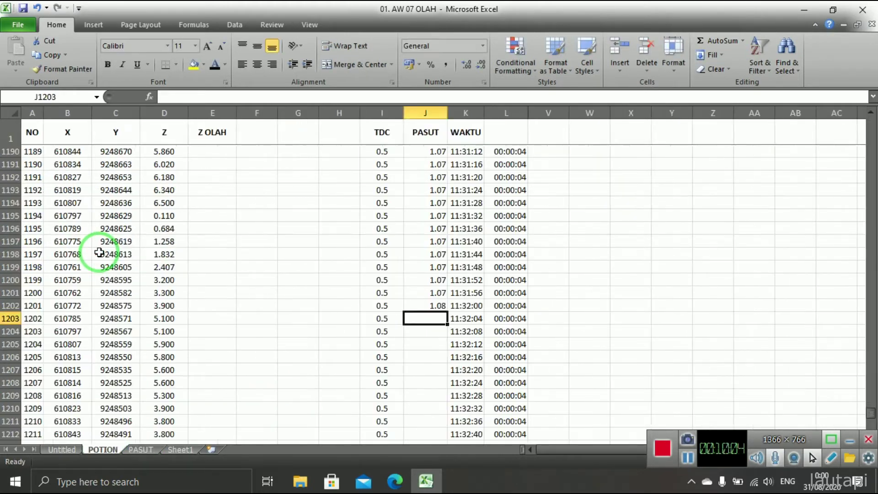
pyautogui.write('=')
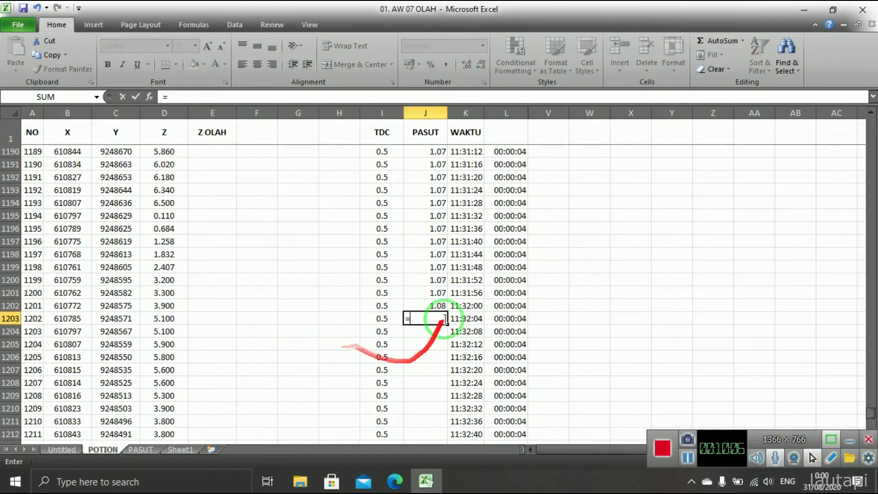
pyautogui.press('Return')
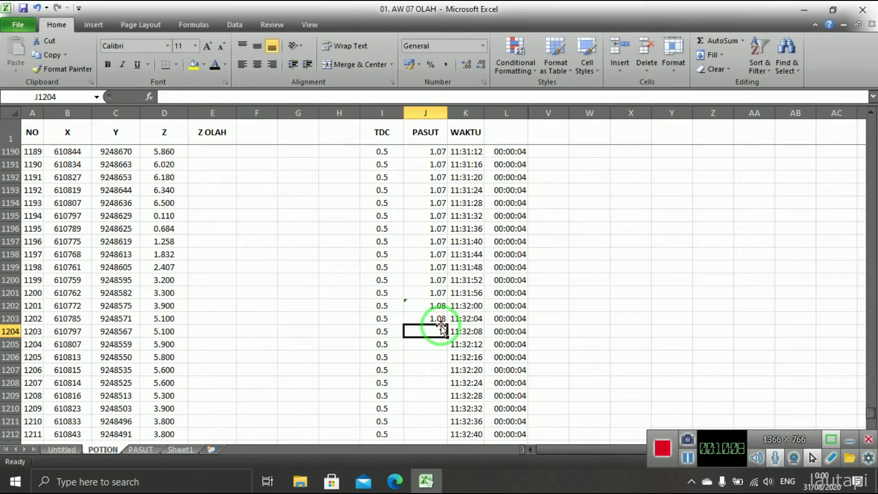
# Fill the PASUT formula from cell J1203 down to J1272, the last trackpoint row
pyautogui.click(440, 320)
pyautogui.moveTo(446, 325); pyautogui.dragTo(446, 481)
pyautogui.moveTo(446, 482); pyautogui.dragTo(442, 409)
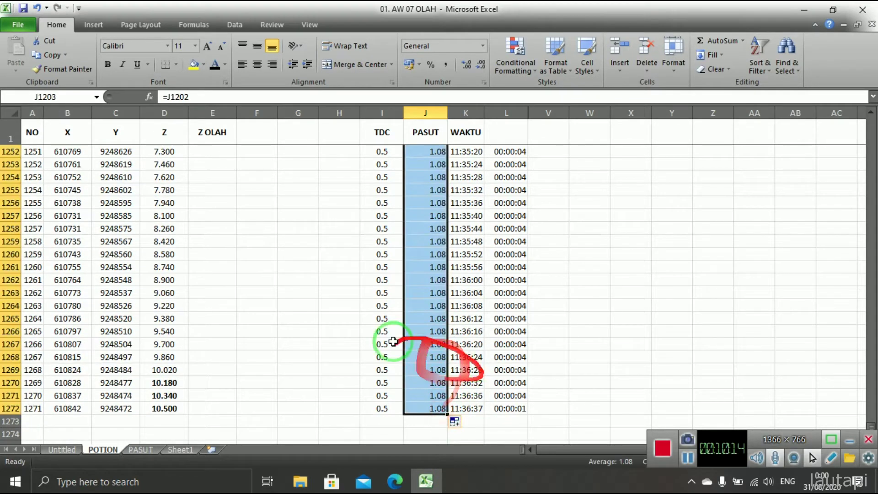
pyautogui.click(373, 384)
pyautogui.scroll(-1, 274, 380)
pyautogui.scroll(2, 238, 365)
pyautogui.scroll(-2, 229, 375)
# Review the tide values in D3:D12 of the PASUT sheet and return to the POTION sheet
pyautogui.click(133, 449)
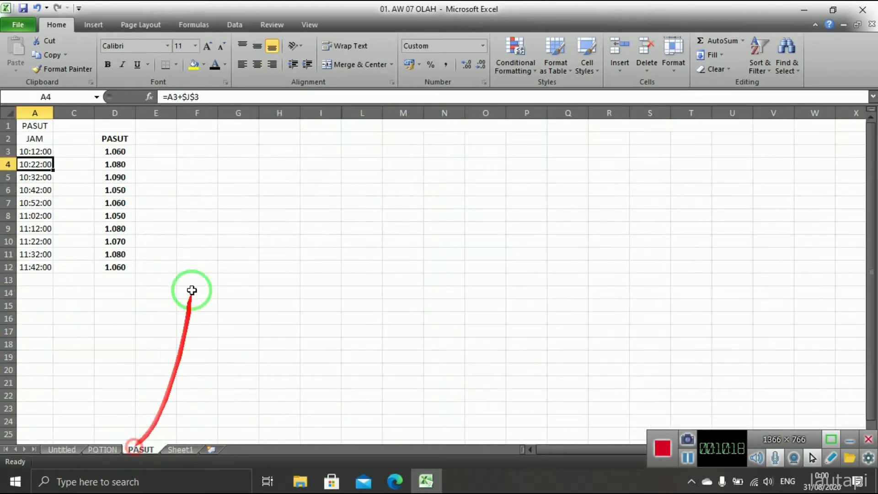
pyautogui.moveTo(124, 150); pyautogui.dragTo(118, 268)
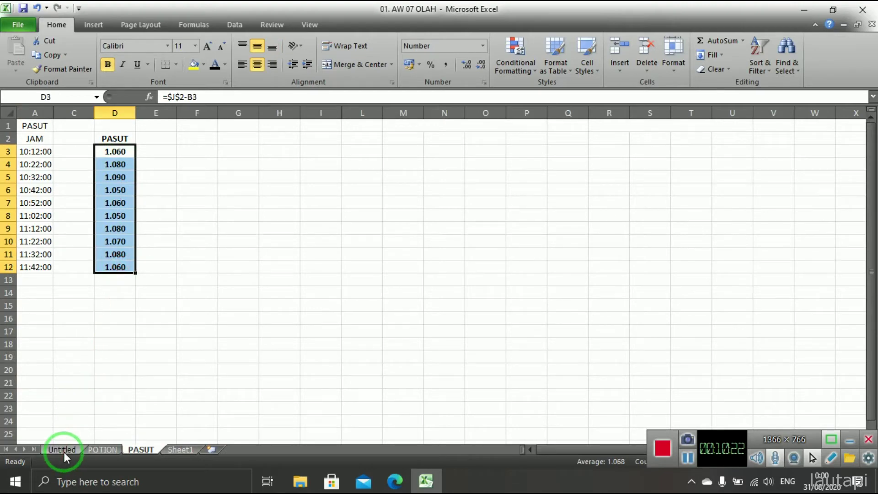
pyautogui.click(93, 452)
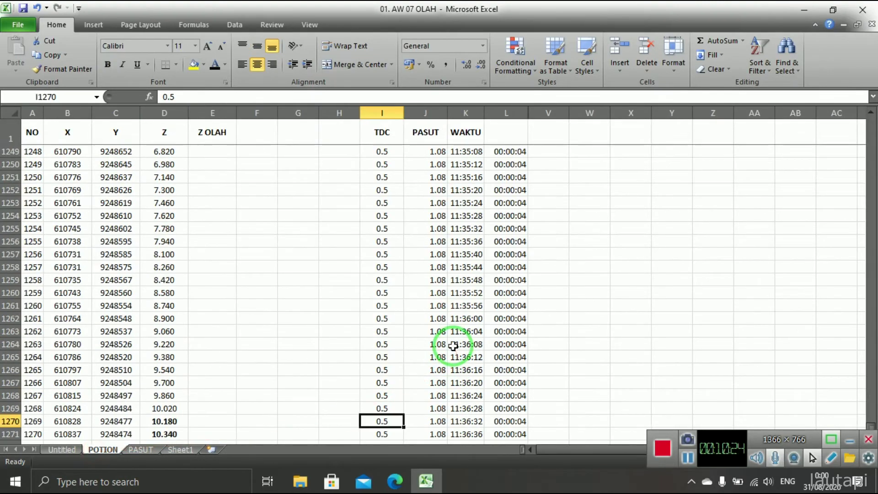
# Enter =(D2+I2)-J2 in cell E2 to compute the first Z OLAH depth
pyautogui.scroll(12, 452, 338)
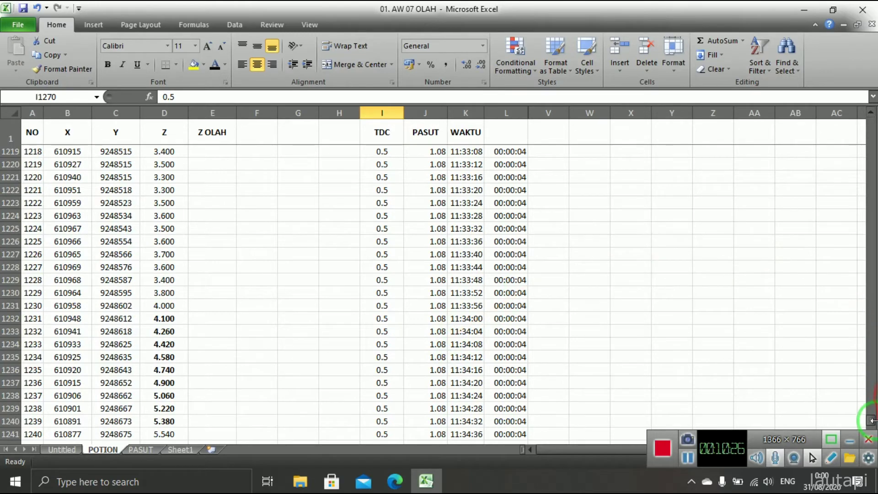
pyautogui.moveTo(872, 423); pyautogui.dragTo(859, 102)
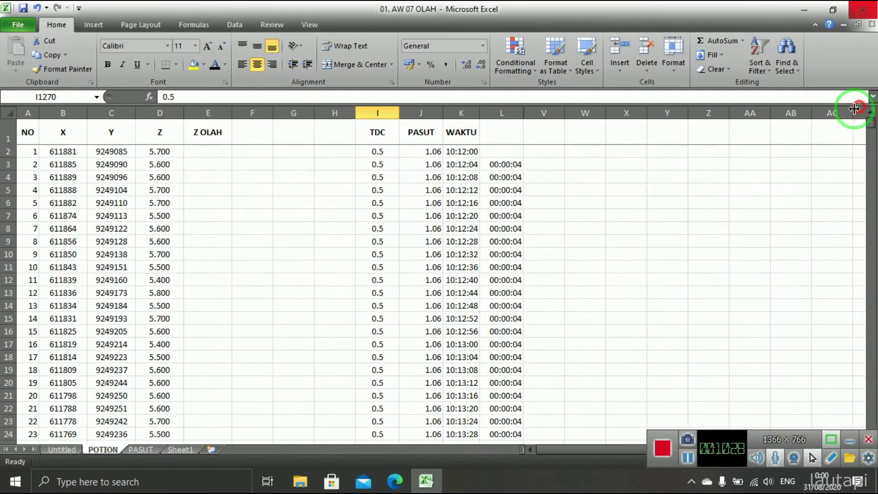
pyautogui.click(433, 217)
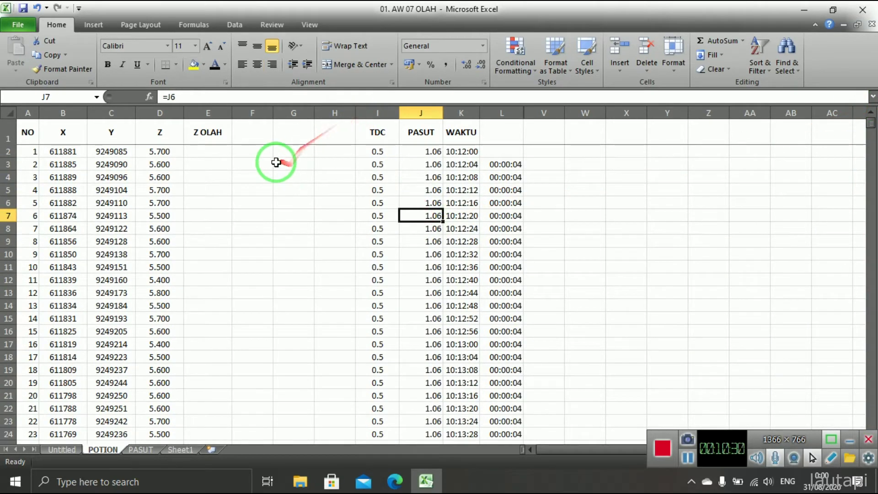
pyautogui.click(214, 153)
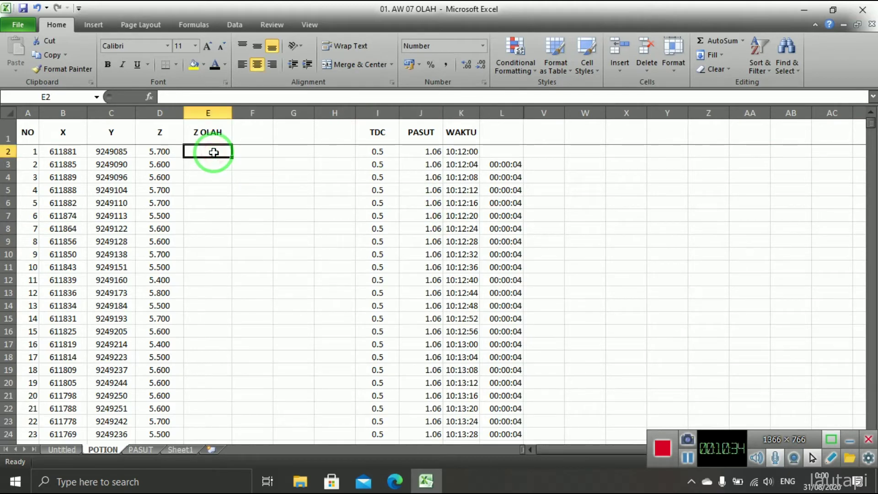
pyautogui.write('=(D2+I2)-J2')
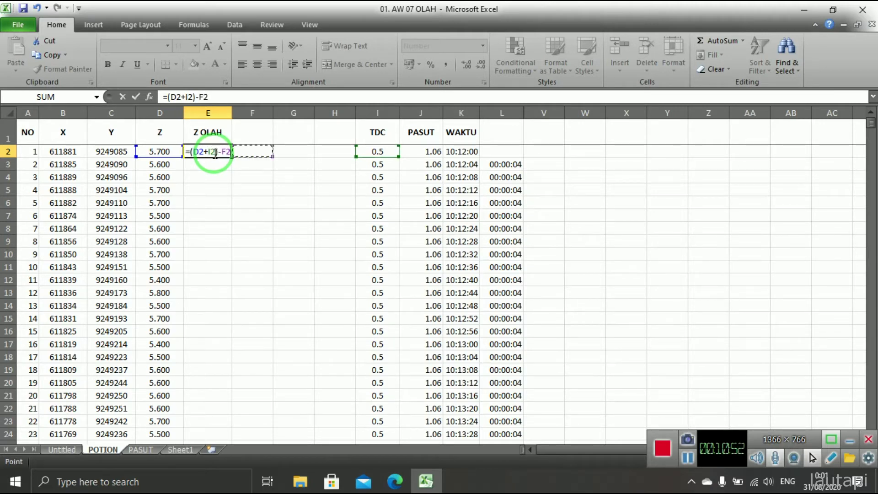
pyautogui.press('Return')
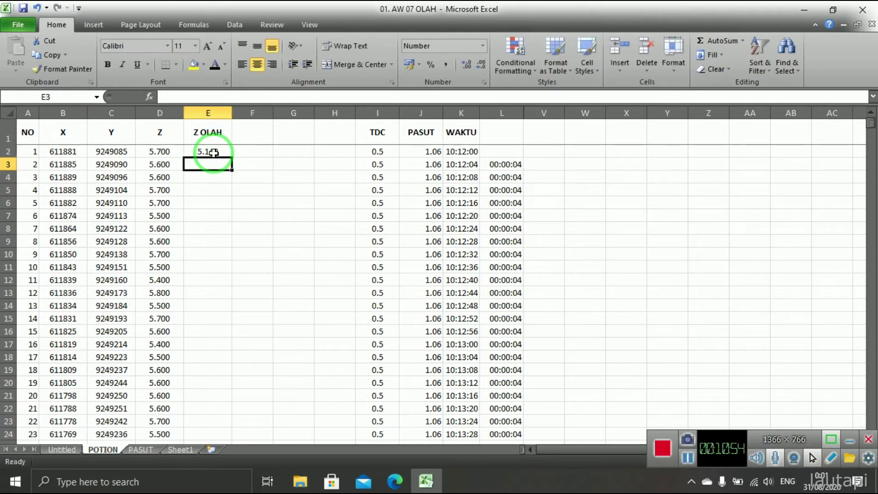
# Fill the Z OLAH formula from E2 down the whole column to the last trackpoint
pyautogui.click(209, 213)
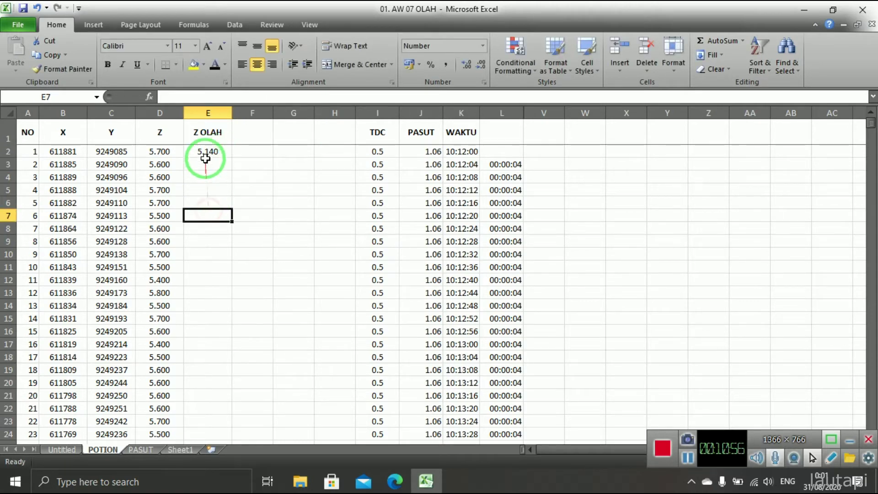
pyautogui.click(208, 151)
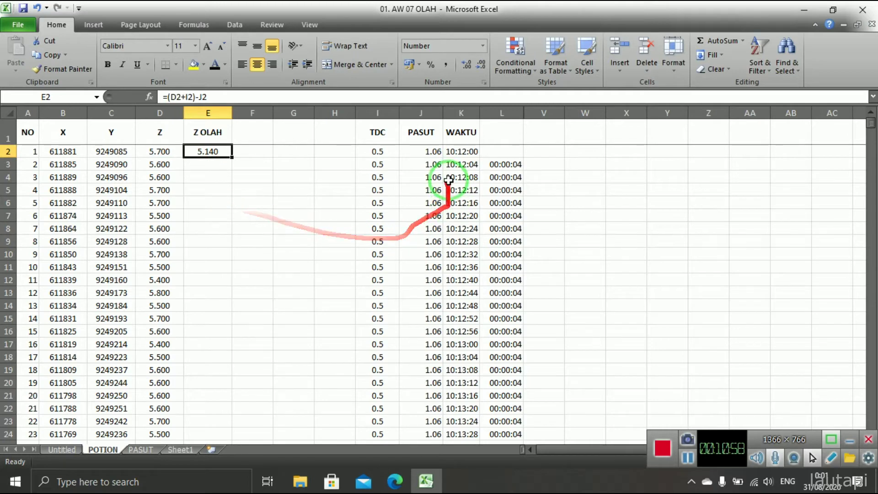
pyautogui.click(211, 188)
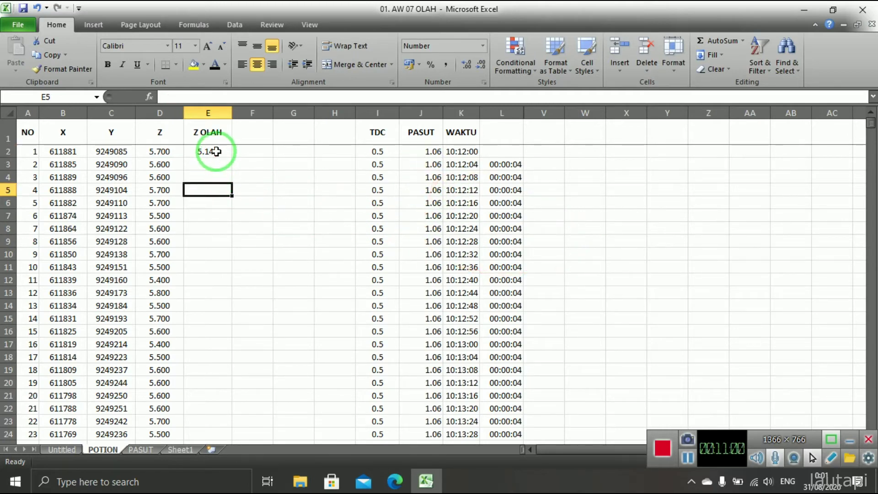
pyautogui.click(215, 152)
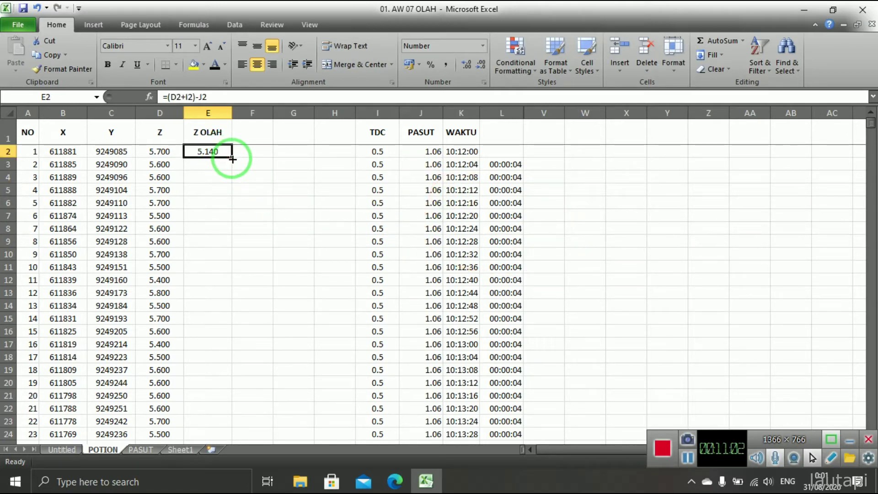
pyautogui.doubleClick(232, 160)
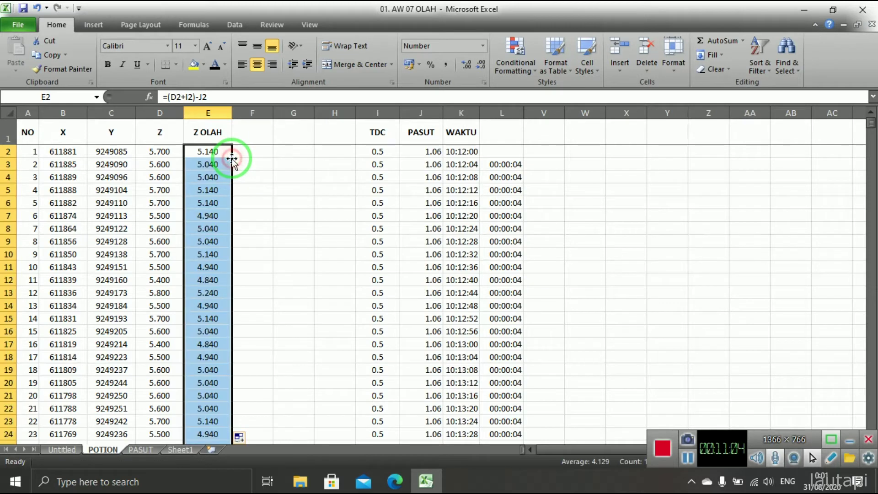
# Inspect the filled Z OLAH formulas in cells E5 and E9, leaving them unedited
pyautogui.click(291, 212)
pyautogui.doubleClick(202, 187)
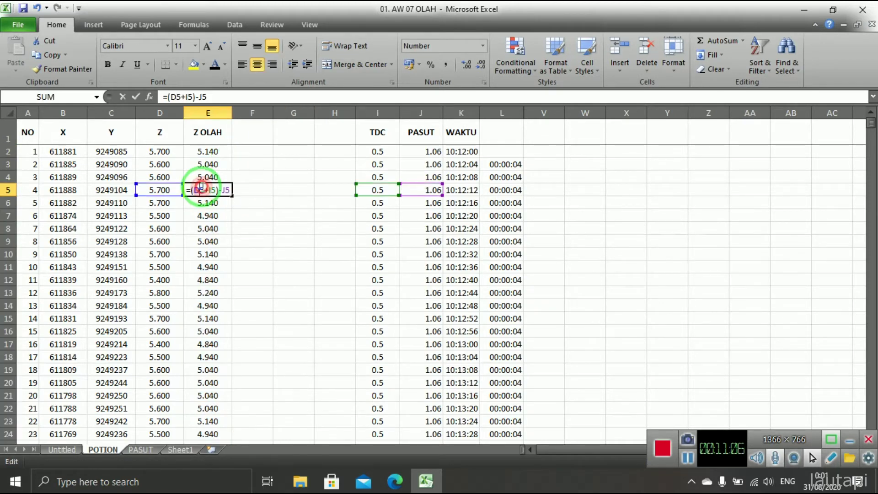
pyautogui.click(209, 242)
pyautogui.doubleClick(209, 242)
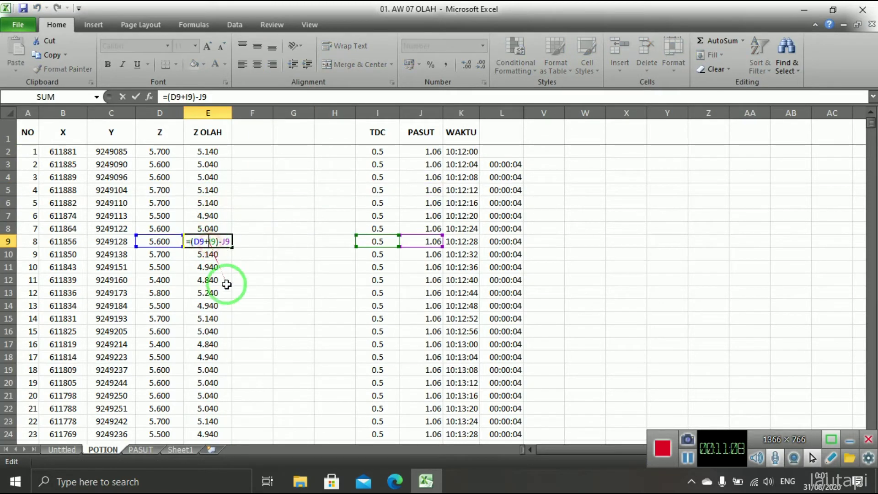
pyautogui.moveTo(212, 299); pyautogui.dragTo(223, 306)
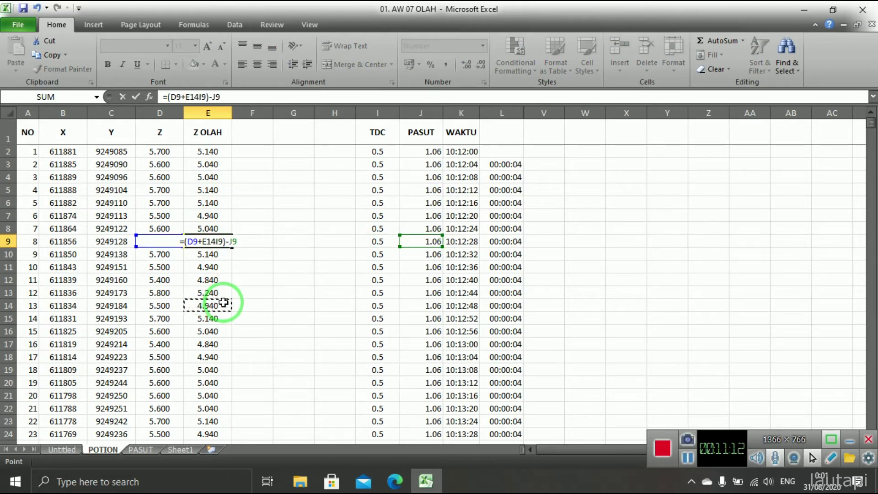
pyautogui.press('Escape')
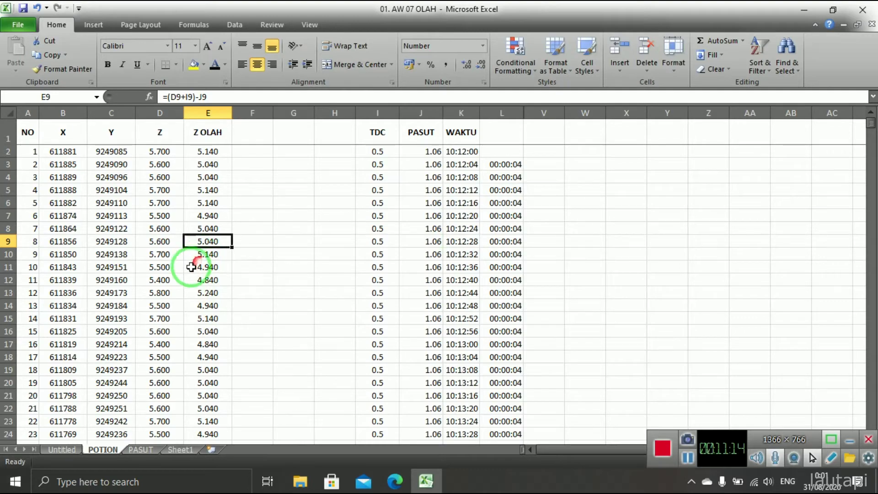
# Check the Z OLAH formula in the last row, E1272, against the raw Z value beside it
pyautogui.scroll(-6, 192, 267)
pyautogui.moveTo(872, 133); pyautogui.dragTo(869, 457)
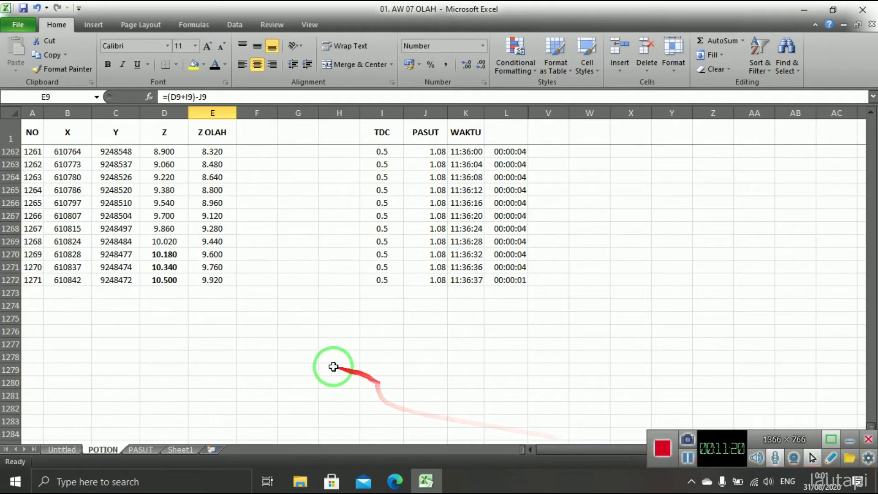
pyautogui.click(202, 284)
pyautogui.scroll(3, 197, 308)
pyautogui.scroll(-3, 206, 353)
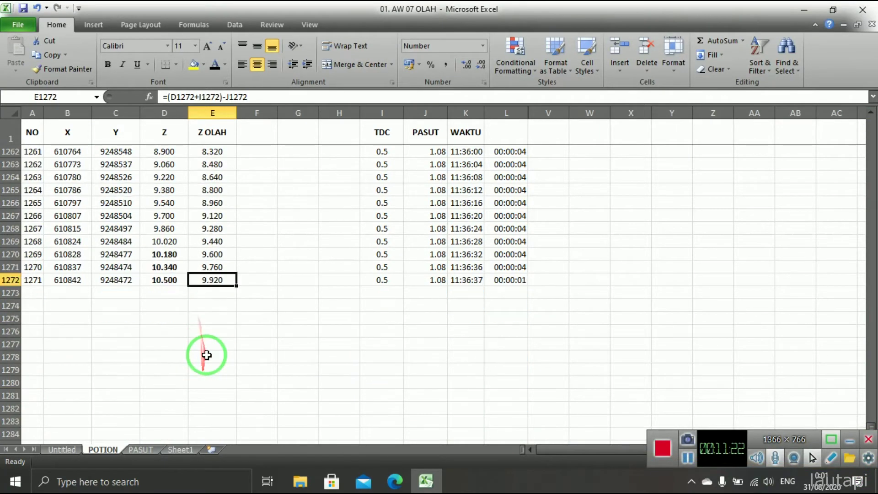
pyautogui.click(163, 280)
pyautogui.click(221, 280)
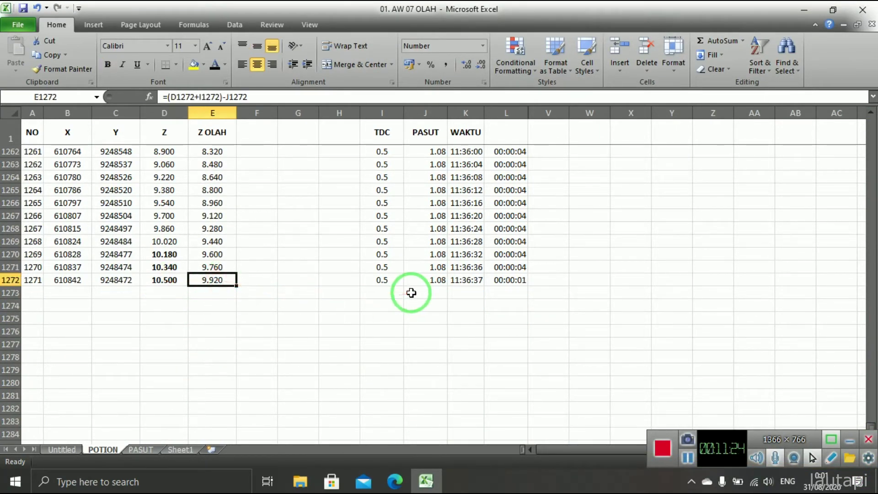
pyautogui.click(161, 280)
pyautogui.click(211, 280)
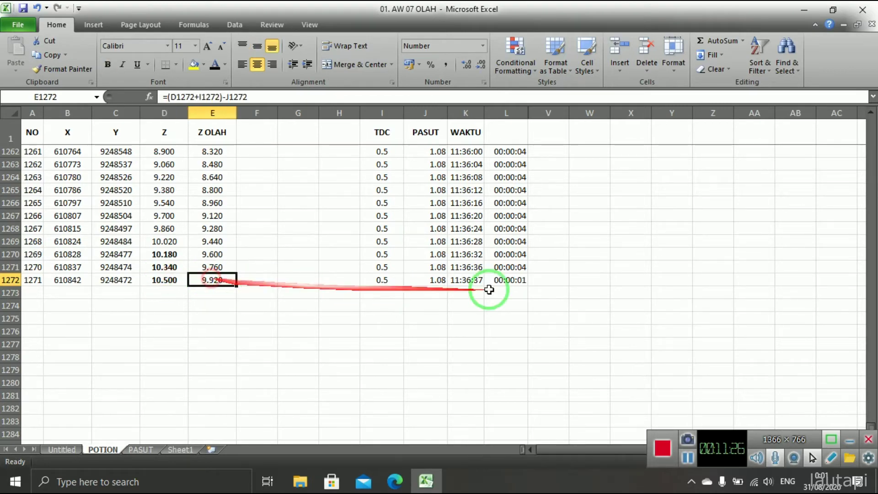
# Copy the X and Y coordinates in B2:C1272 of the POTION sheet
pyautogui.scroll(6, 423, 291)
pyautogui.moveTo(872, 426); pyautogui.dragTo(867, 114)
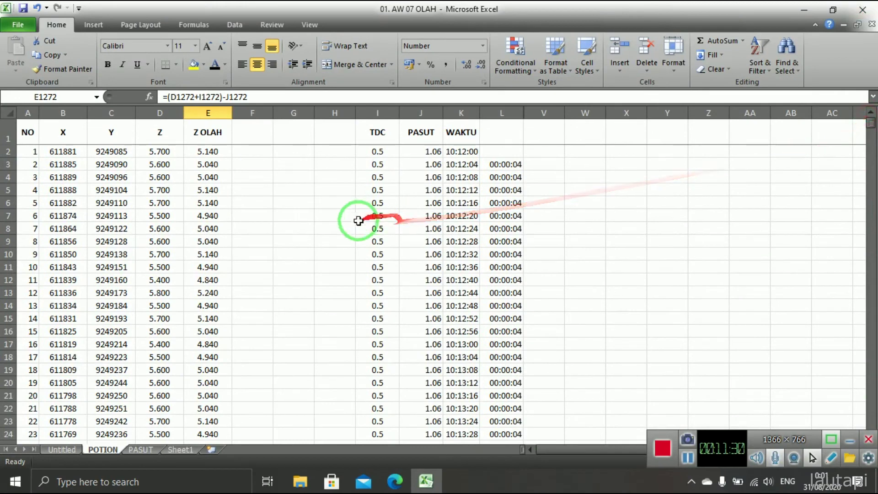
pyautogui.click(62, 155)
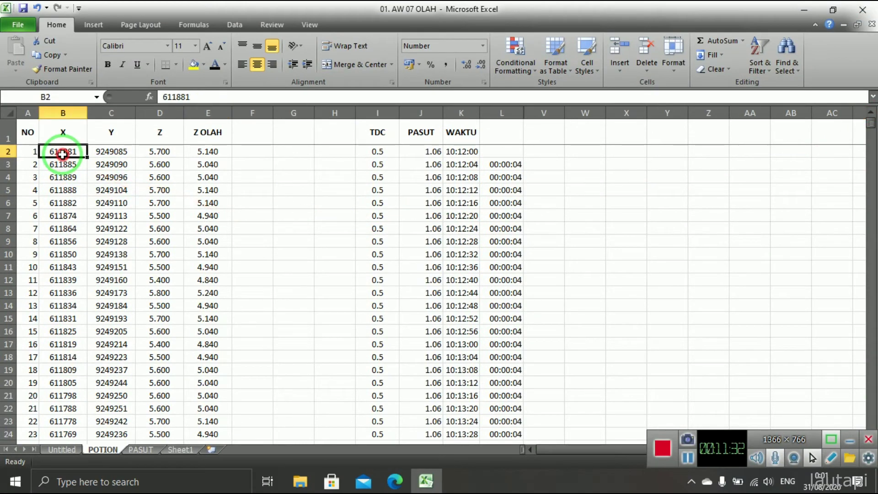
pyautogui.moveTo(83, 154); pyautogui.dragTo(90, 155)
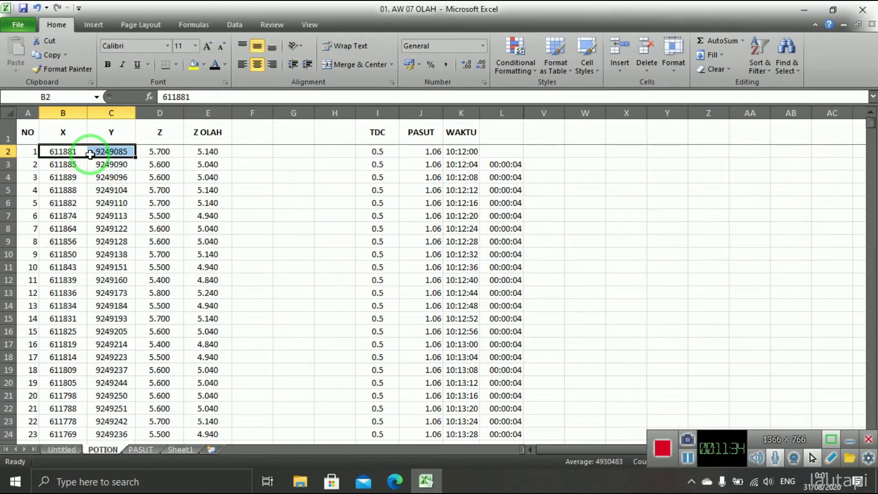
pyautogui.hotkey('ctrl', 'shift', 'Down')
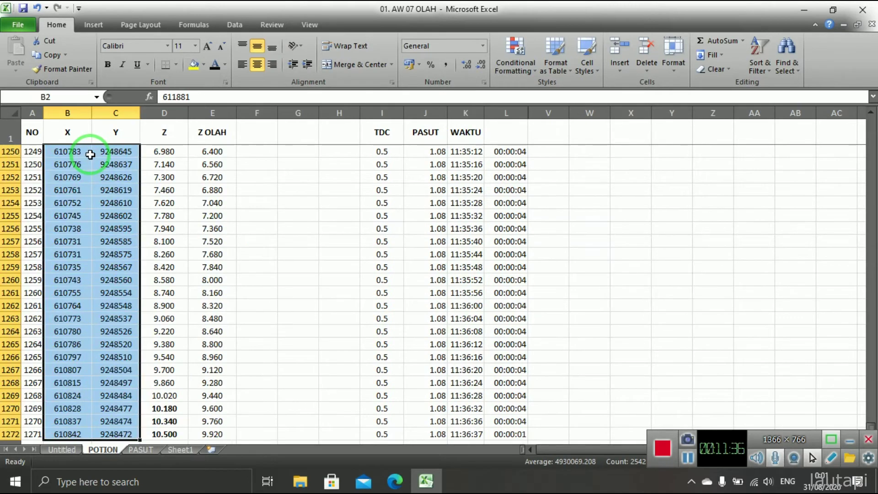
pyautogui.scroll(-2, 69, 249)
pyautogui.rightClick(87, 292)
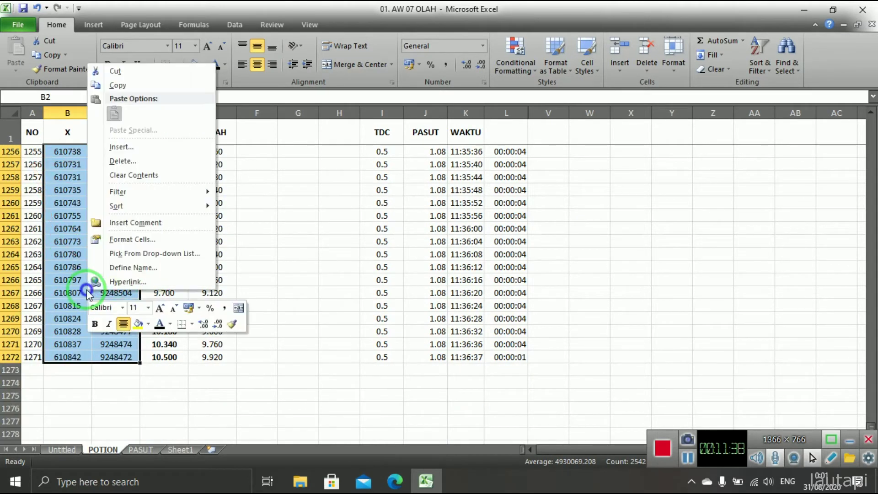
pyautogui.click(161, 90)
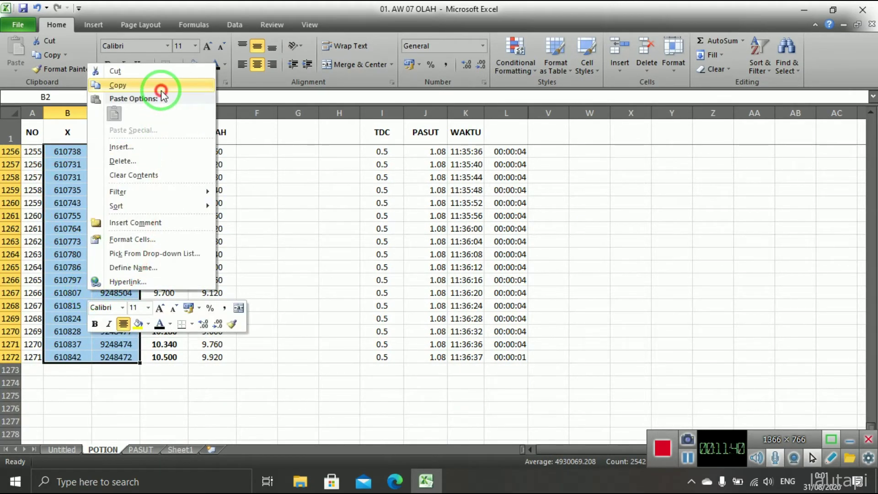
# Paste the copied coordinates as values only into Sheet1, starting at cell C3
pyautogui.click(181, 449)
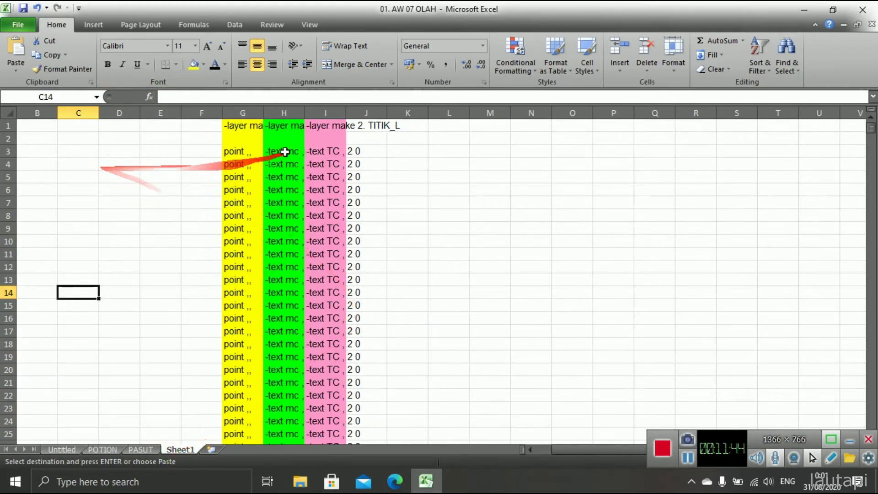
pyautogui.rightClick(76, 151)
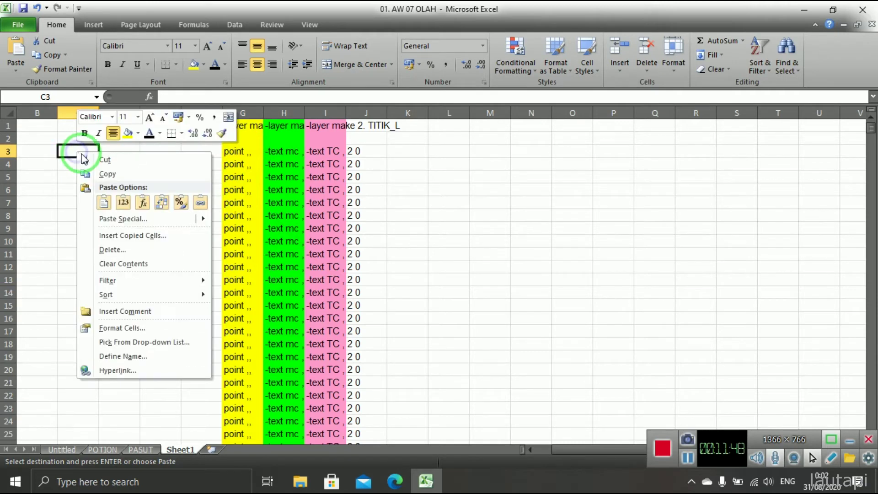
pyautogui.click(124, 203)
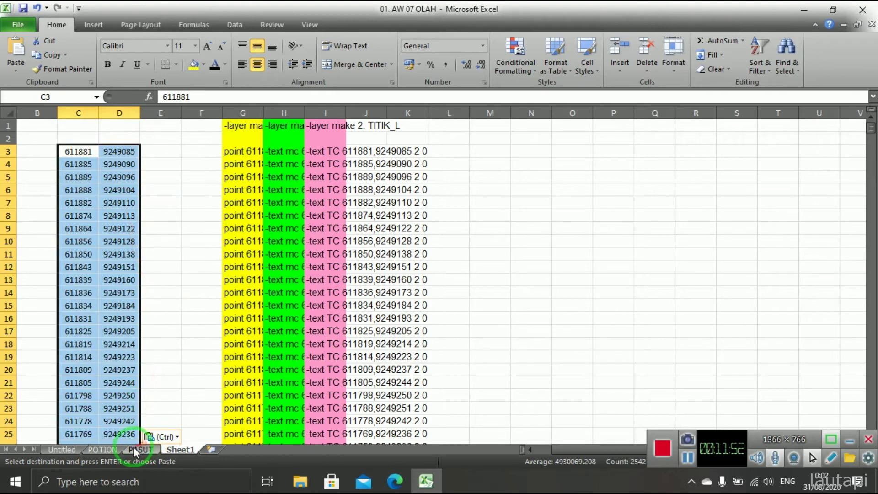
# Copy the Z OLAH depths in E2:E1272 of the POTION sheet
pyautogui.click(107, 450)
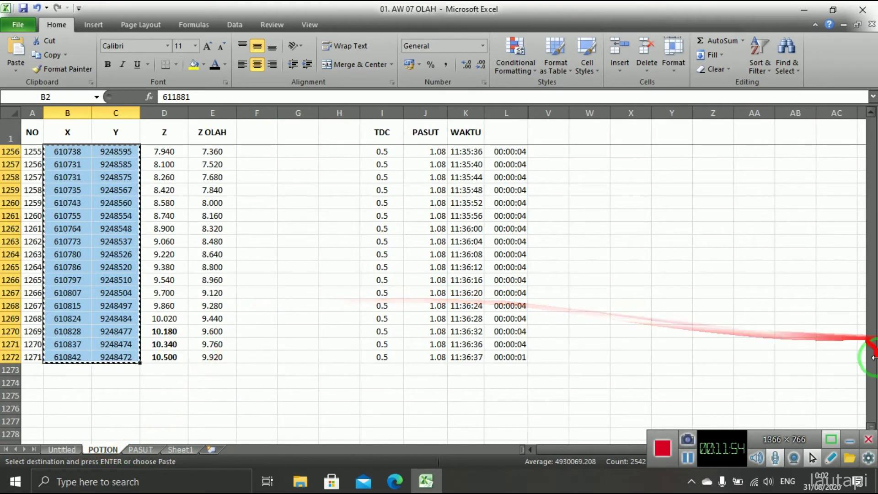
pyautogui.moveTo(872, 408); pyautogui.dragTo(852, 125)
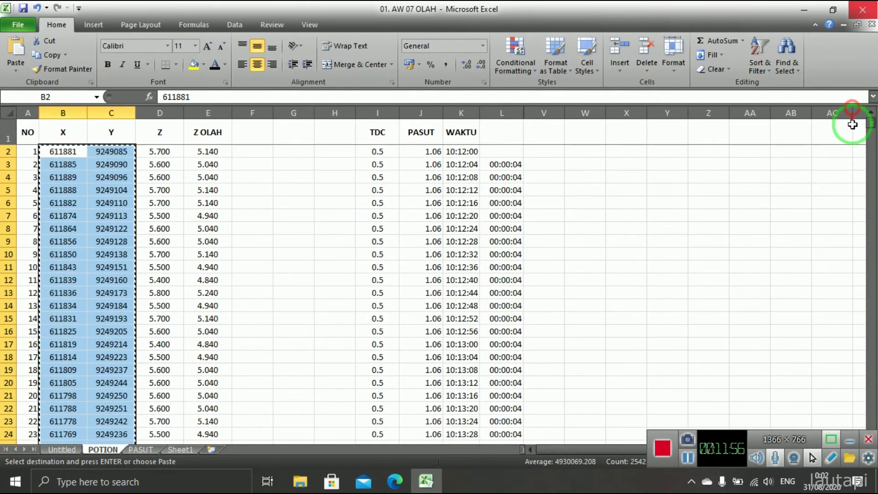
pyautogui.click(207, 155)
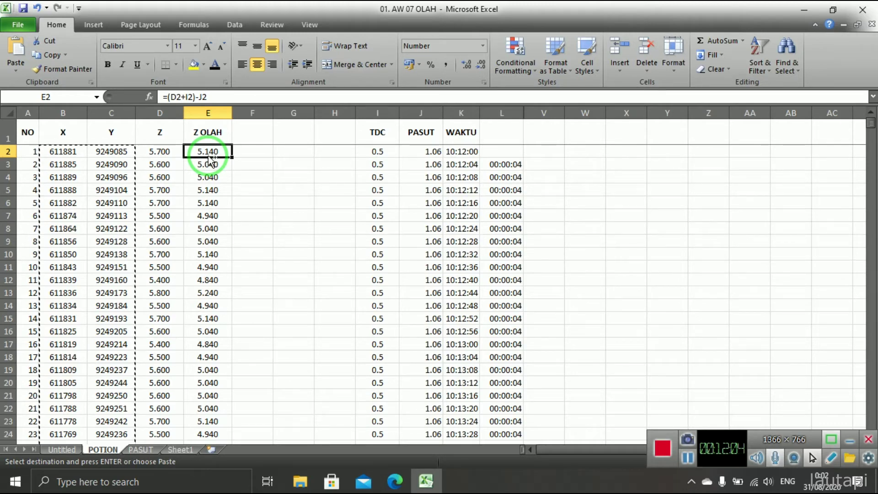
pyautogui.hotkey('ctrl', 'shift', 'Down')
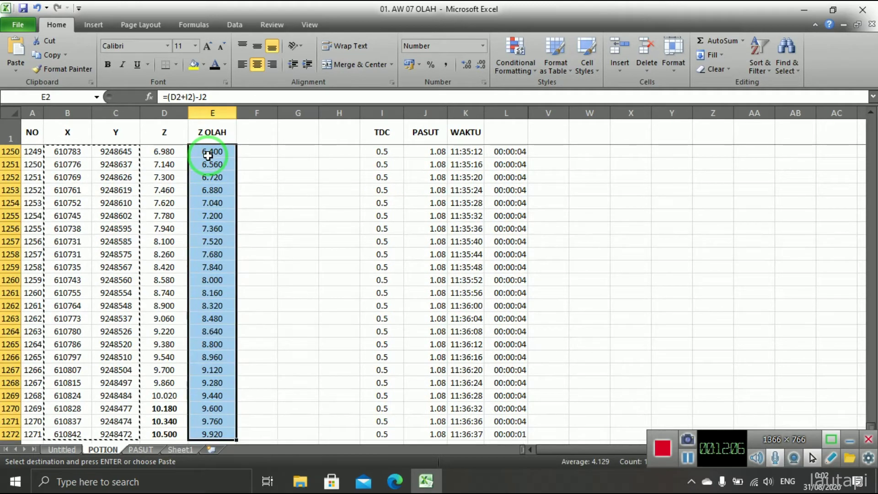
pyautogui.rightClick(219, 182)
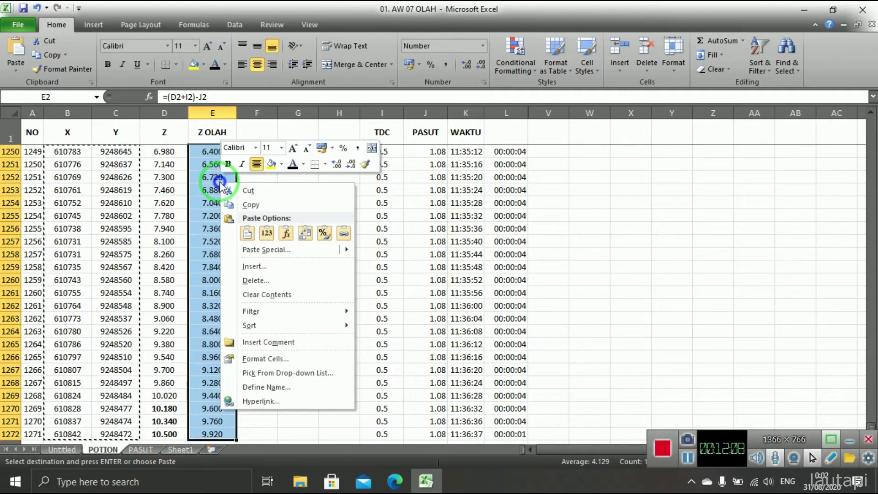
pyautogui.click(258, 205)
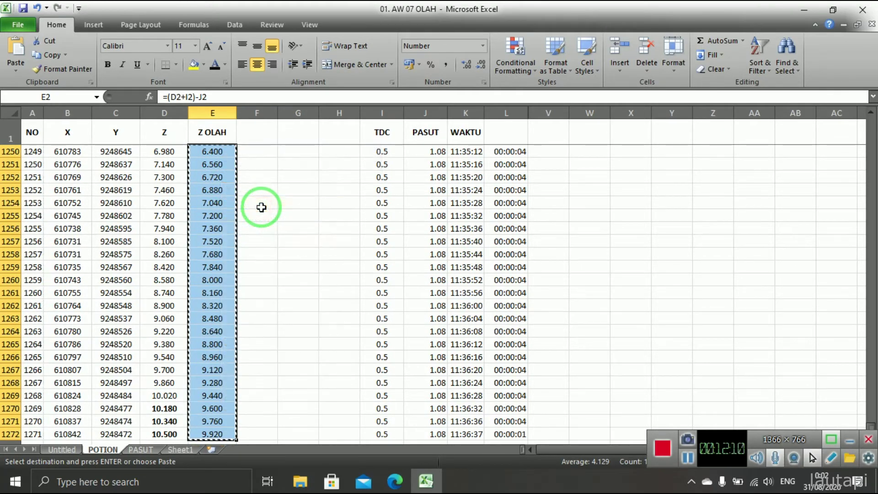
# Paste the copied depths as values only into Sheet1, starting at cell E3
pyautogui.click(181, 450)
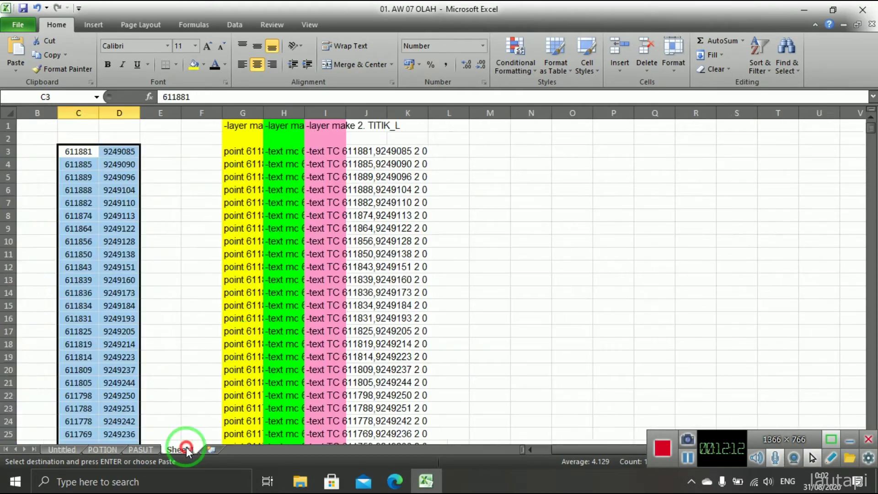
pyautogui.click(166, 151)
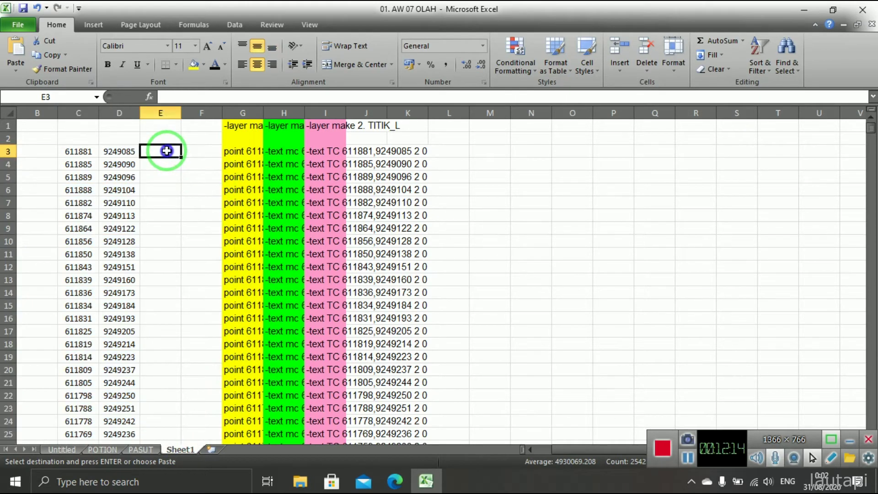
pyautogui.rightClick(169, 153)
pyautogui.click(214, 201)
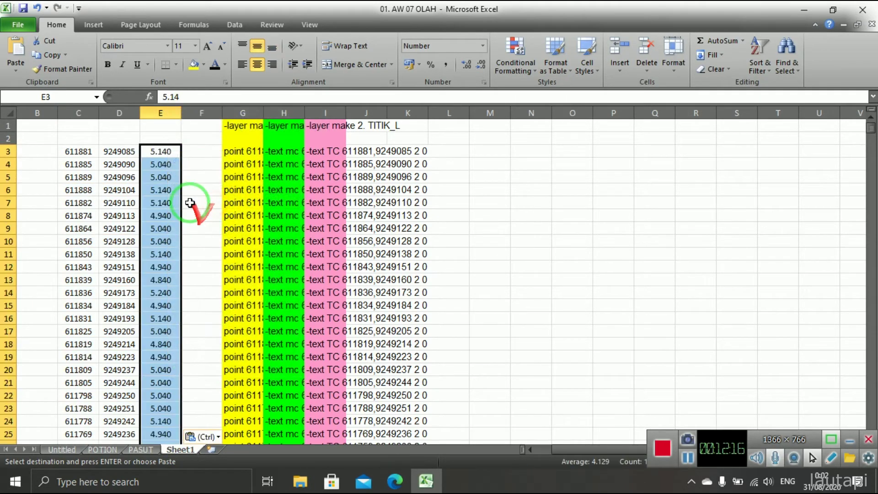
pyautogui.click(166, 152)
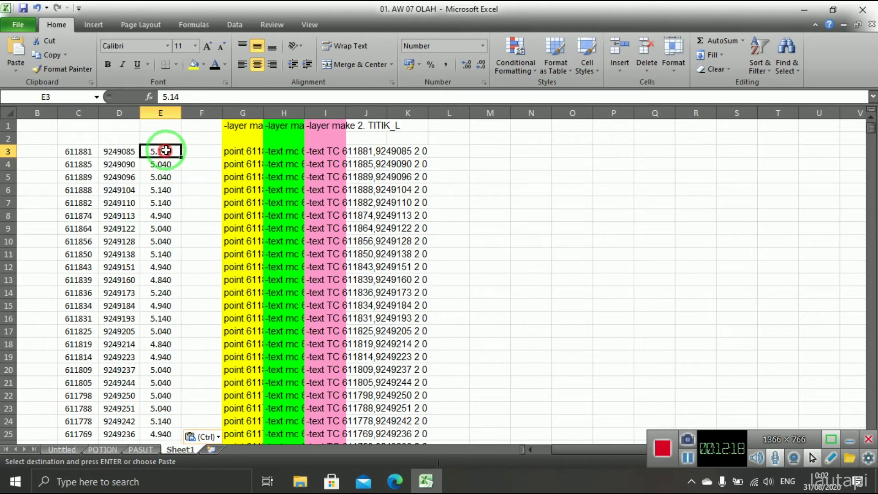
pyautogui.doubleClick(165, 151)
pyautogui.click(165, 189)
pyautogui.click(166, 151)
# Number the points in Sheet1's column F by entering 1 in F3 and 2 in F4 and filling the series down
pyautogui.click(203, 155)
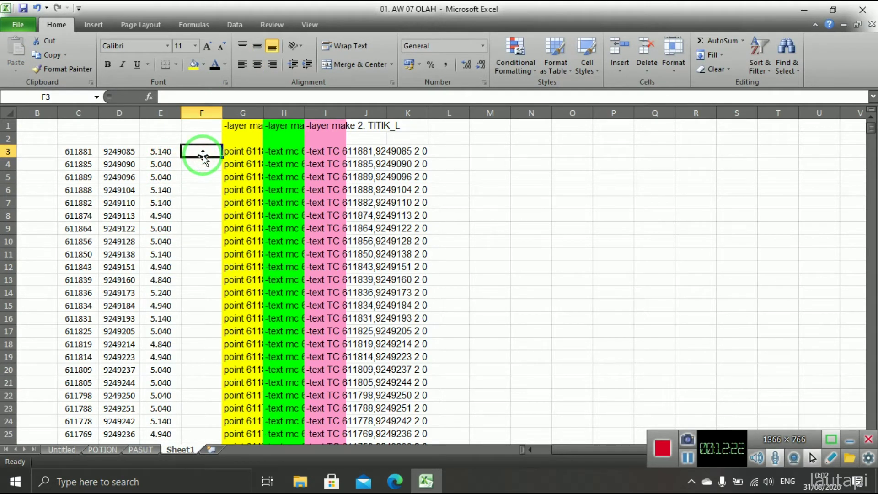
pyautogui.write('1')
pyautogui.click(196, 190)
pyautogui.click(205, 163)
pyautogui.write('2')
pyautogui.click(212, 202)
pyautogui.moveTo(215, 153); pyautogui.dragTo(214, 165)
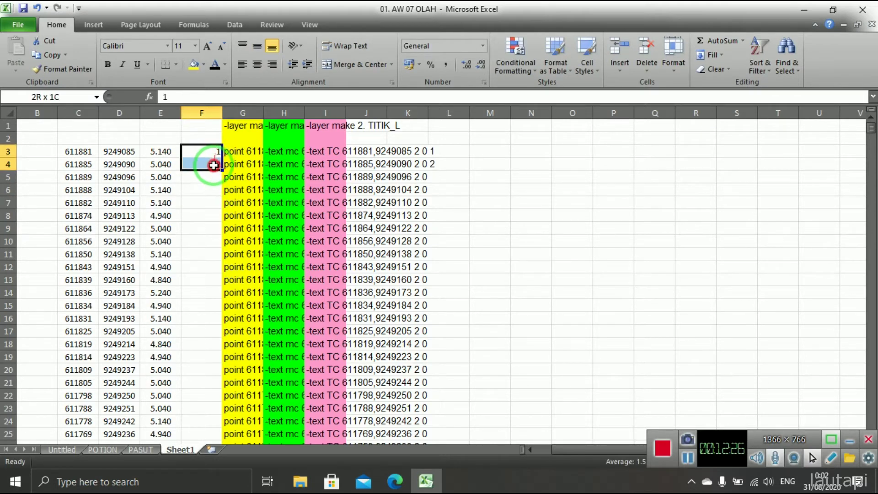
pyautogui.doubleClick(220, 170)
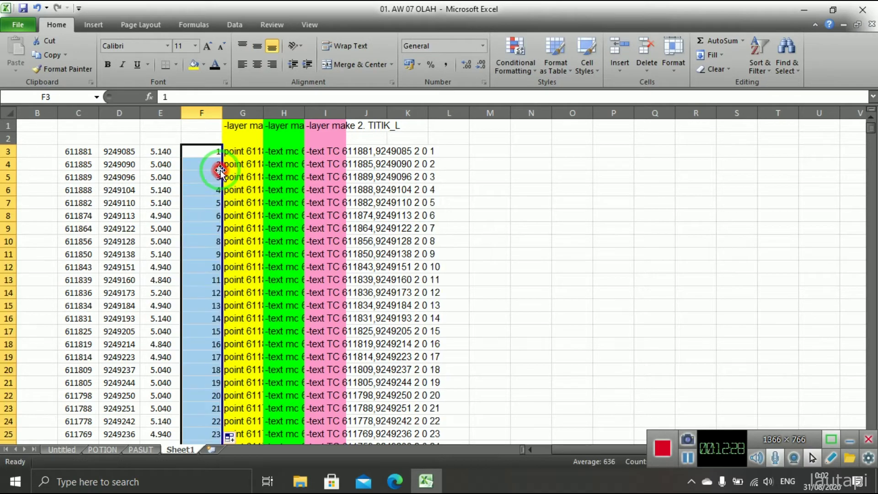
pyautogui.click(198, 278)
pyautogui.scroll(-1, 200, 277)
pyautogui.click(199, 276)
pyautogui.scroll(1, 200, 275)
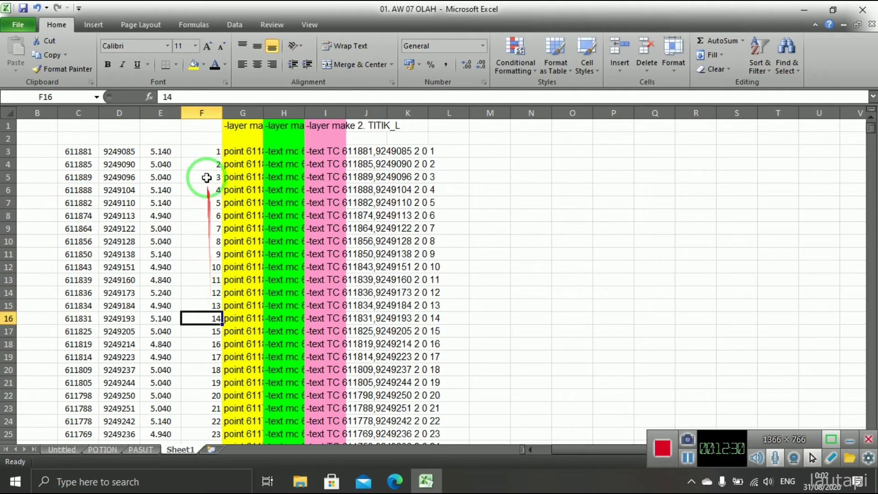
pyautogui.click(205, 154)
pyautogui.click(205, 178)
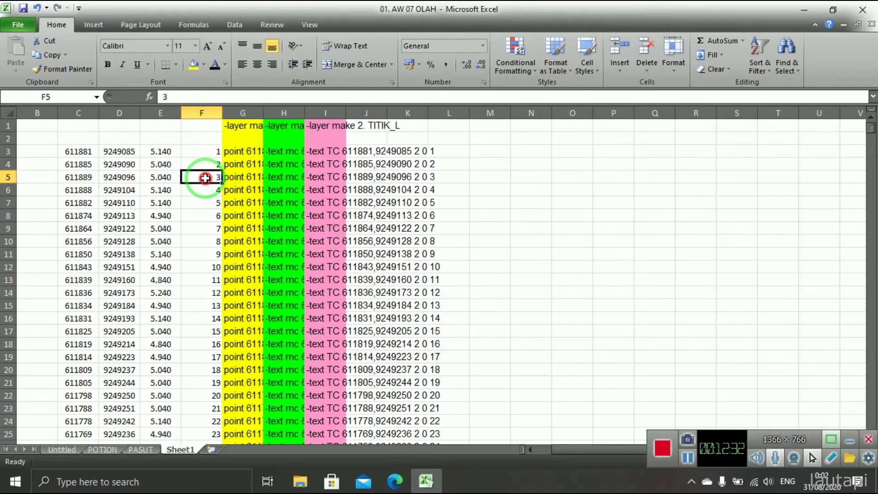
pyautogui.click(205, 216)
# Number the rows in Sheet1's column B by entering 1 in B3 and 2 in B4 and filling the series down
pyautogui.click(42, 152)
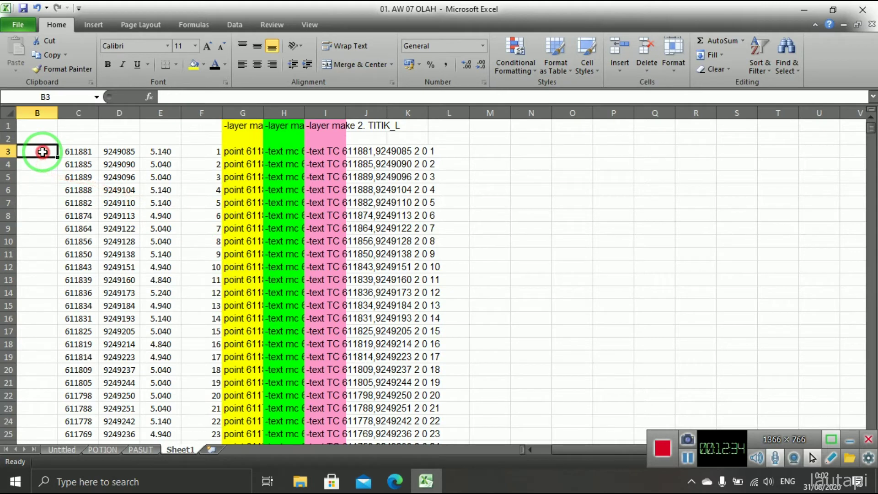
pyautogui.write('1')
pyautogui.click(118, 216)
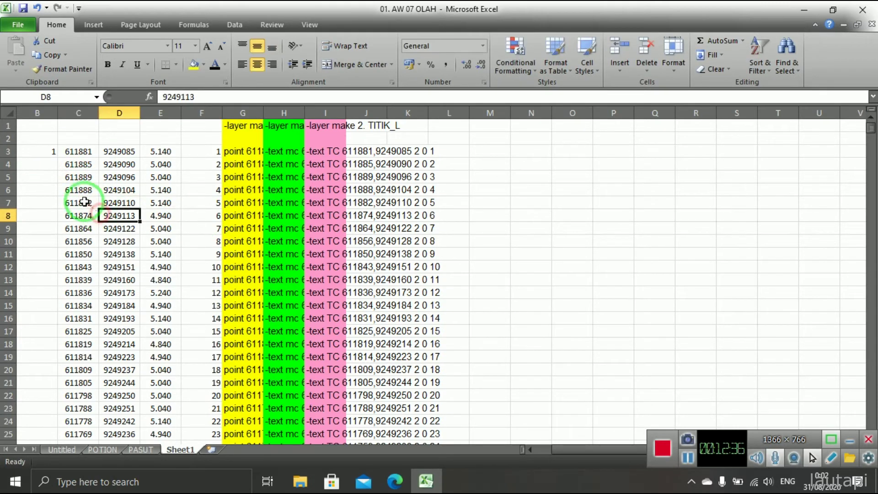
pyautogui.click(43, 165)
pyautogui.write('2')
pyautogui.click(79, 189)
pyautogui.moveTo(44, 152); pyautogui.dragTo(53, 165)
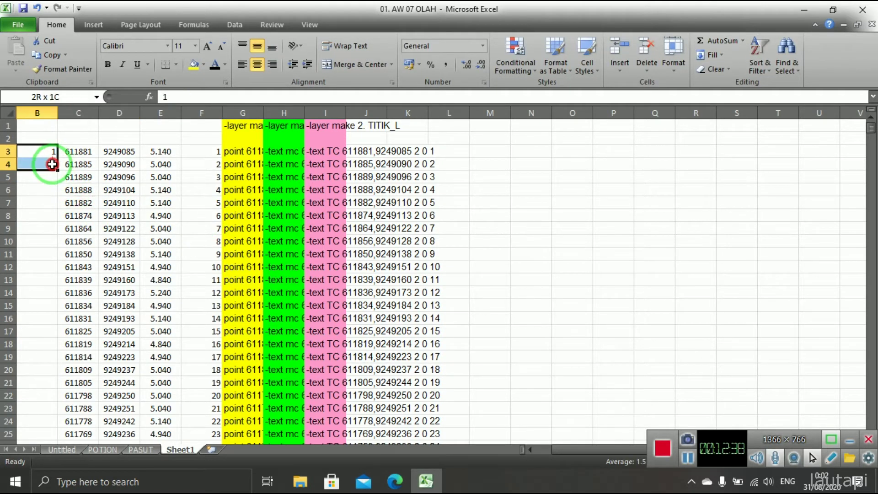
pyautogui.doubleClick(57, 170)
pyautogui.scroll(-9, 255, 275)
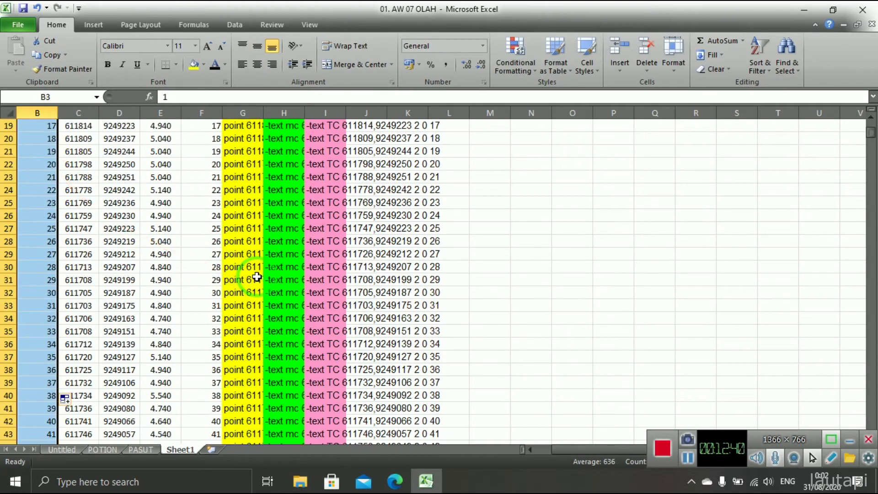
pyautogui.scroll(9, 351, 246)
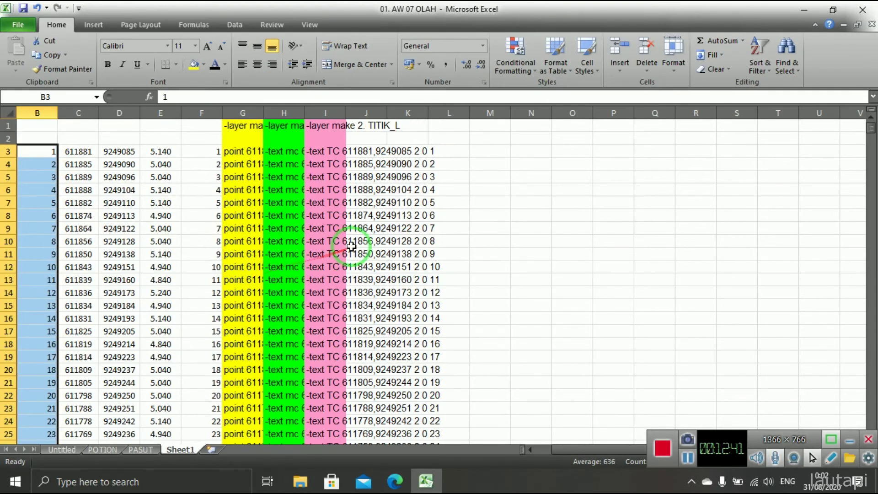
# Inspect which cells the CONCATENATE formulas in G3, H3 and I3 reference, leaving them unedited
pyautogui.click(245, 152)
pyautogui.doubleClick(245, 152)
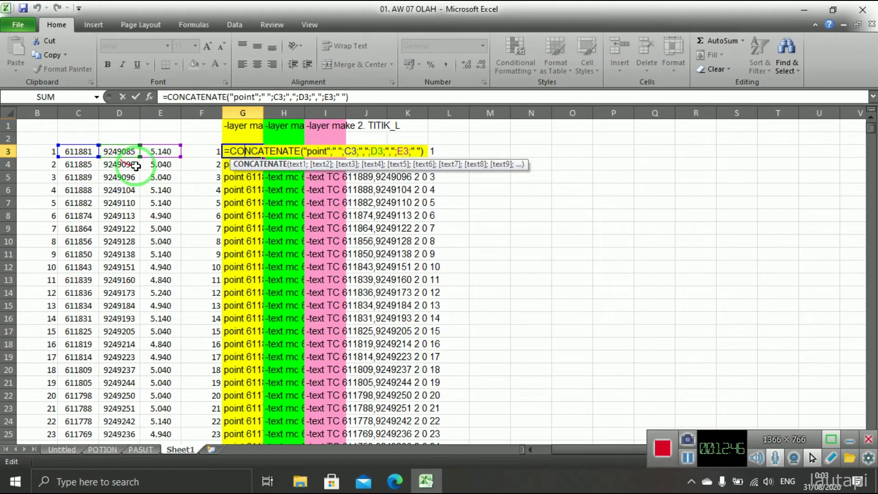
pyautogui.click(296, 212)
pyautogui.doubleClick(289, 153)
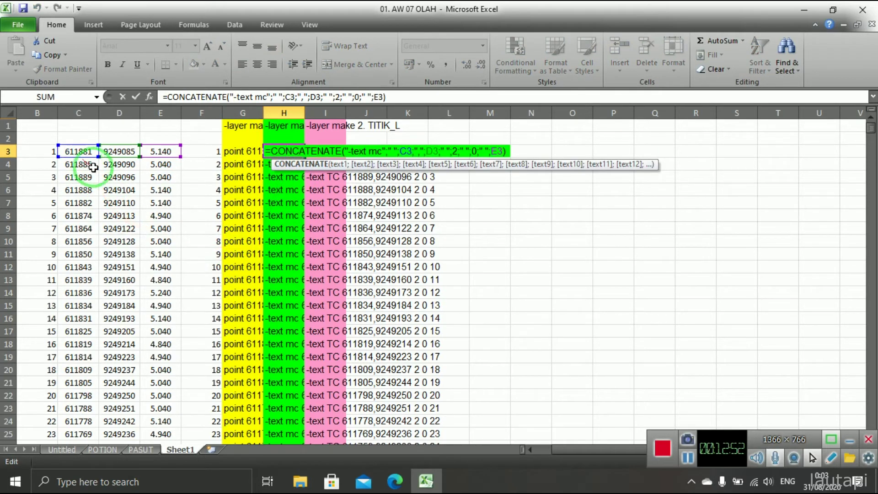
pyautogui.press('Escape')
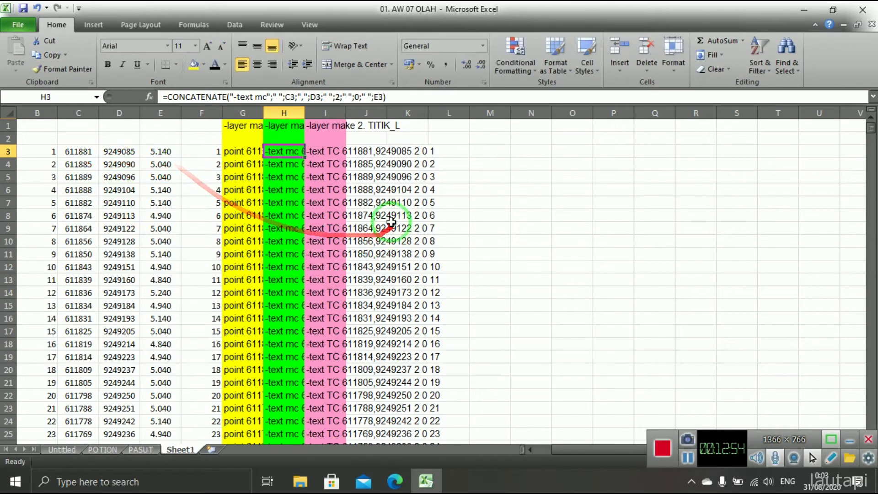
pyautogui.doubleClick(313, 152)
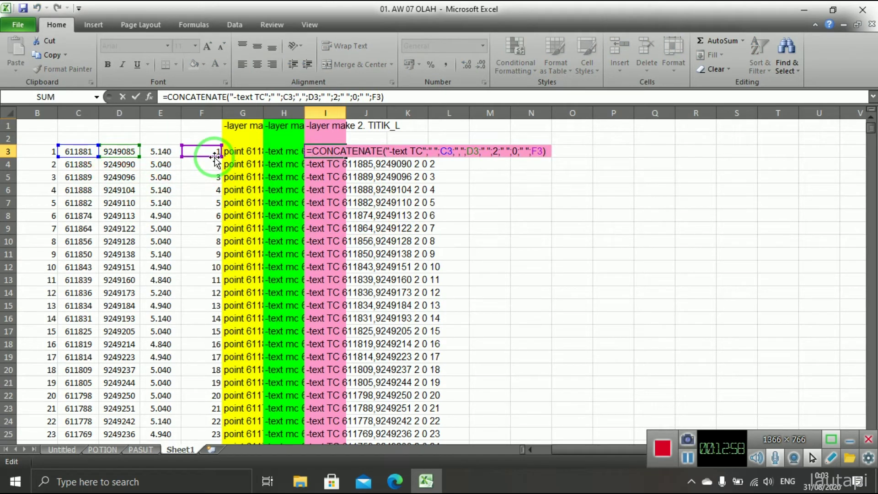
pyautogui.click(323, 215)
pyautogui.moveTo(357, 215); pyautogui.dragTo(322, 215)
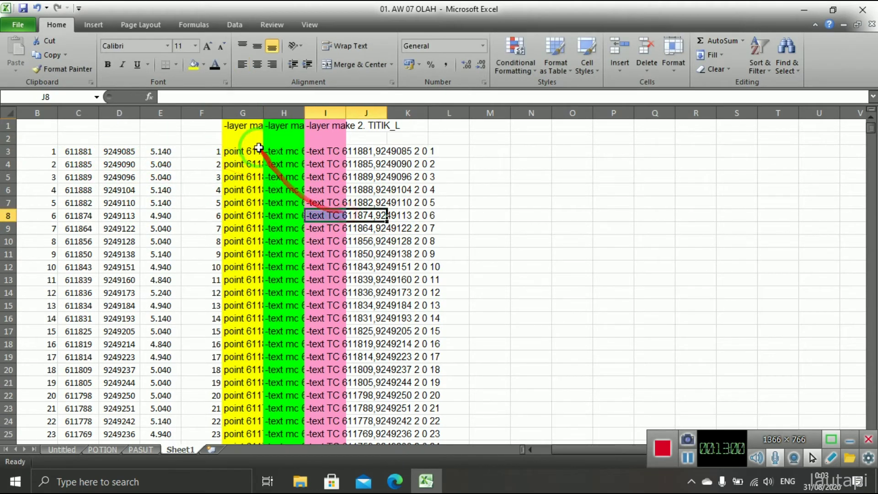
# Fill the point and text script formulas in G3:I3 down to the last data row, 1273
pyautogui.moveTo(248, 149); pyautogui.dragTo(327, 156)
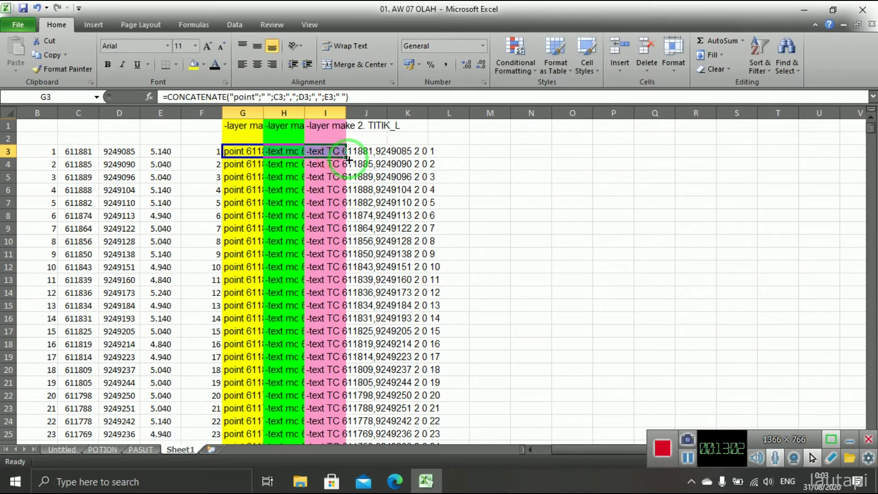
pyautogui.doubleClick(345, 158)
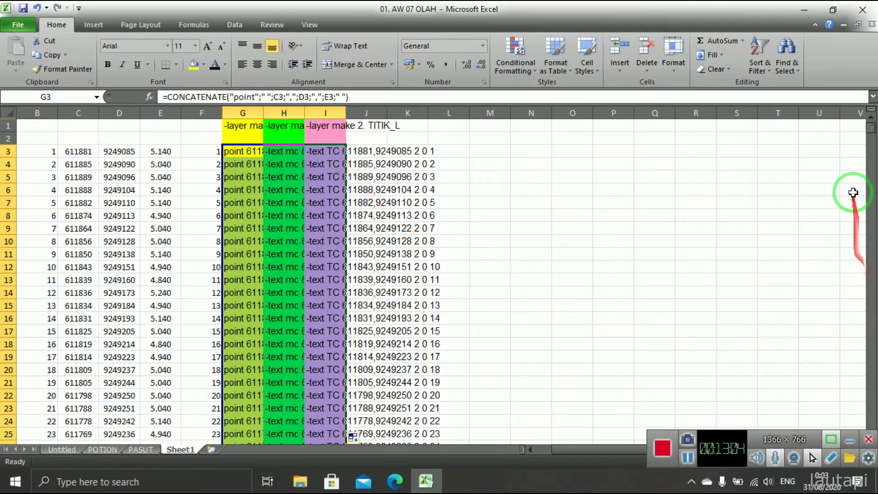
pyautogui.moveTo(871, 136); pyautogui.dragTo(874, 432)
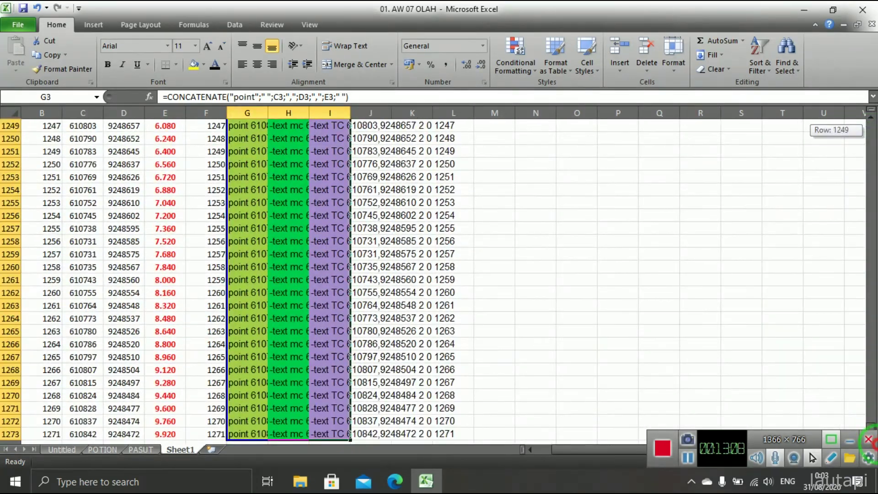
pyautogui.scroll(-4, 476, 349)
pyautogui.click(339, 332)
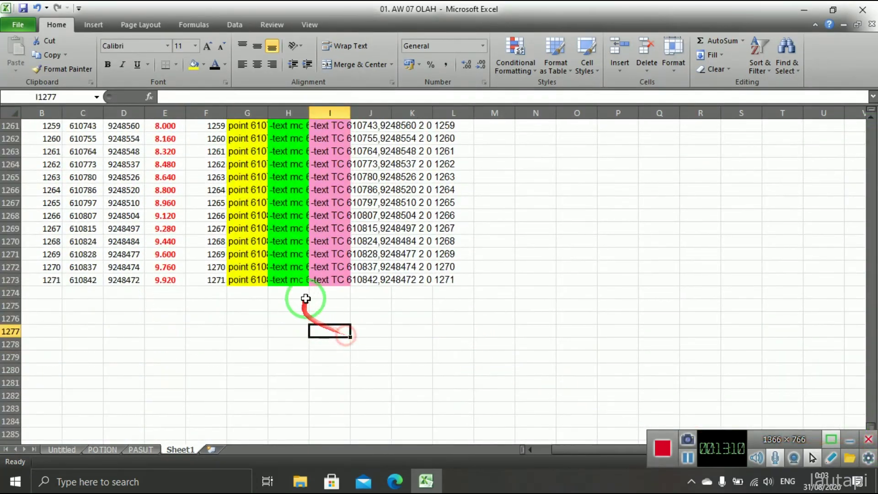
# Check the cell references of the CONCATENATE formulas in the last row, G1273 to I1273, without changing them
pyautogui.doubleClick(264, 280)
pyautogui.press('Escape')
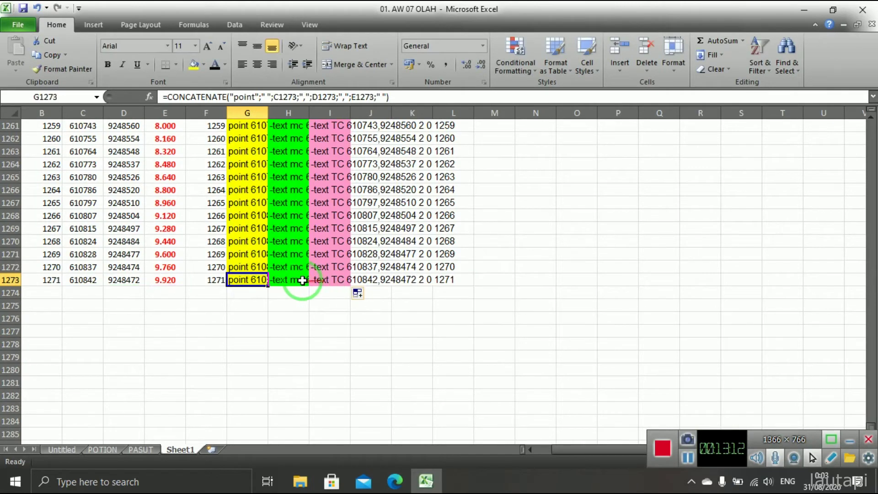
pyautogui.doubleClick(295, 281)
pyautogui.press('Escape')
pyautogui.doubleClick(330, 277)
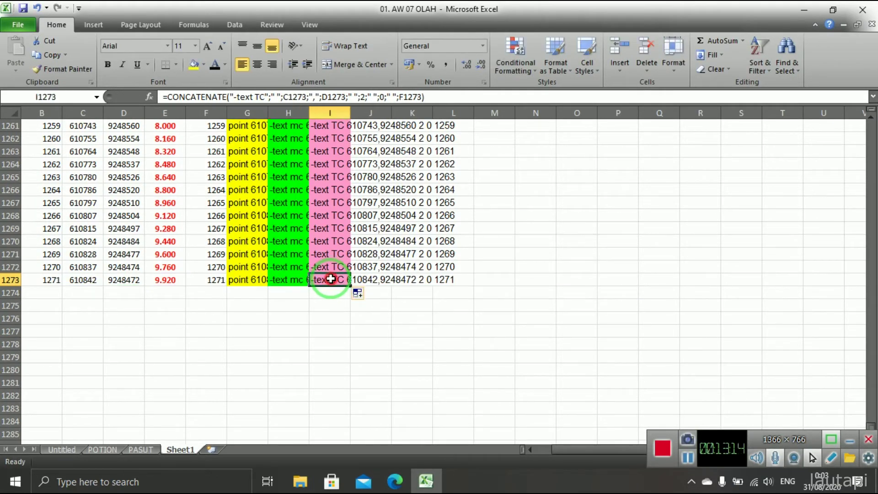
pyautogui.hotkey('ctrl', 'Return')
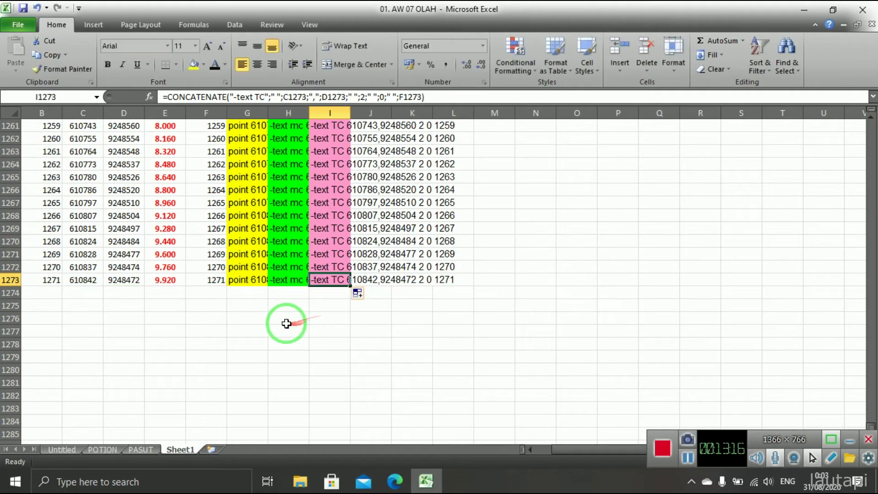
pyautogui.scroll(20, 482, 319)
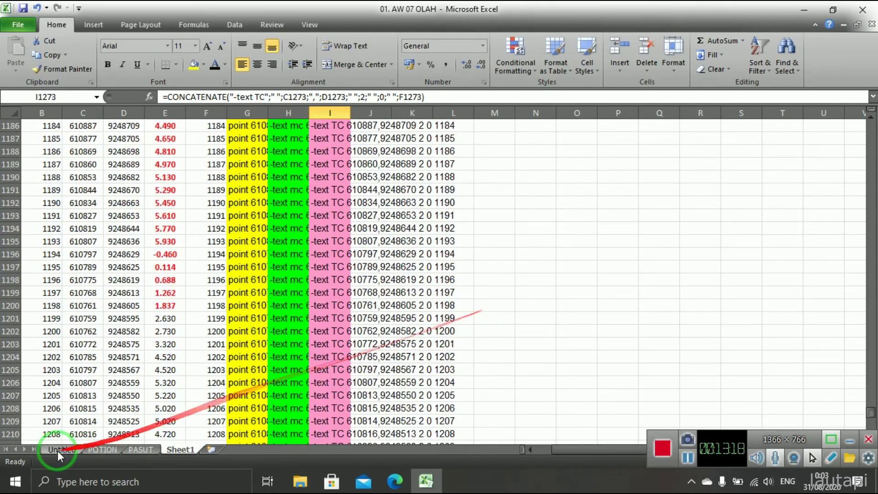
# Launch AutoCAD 2007 with a blank drawing
pyautogui.click(15, 482)
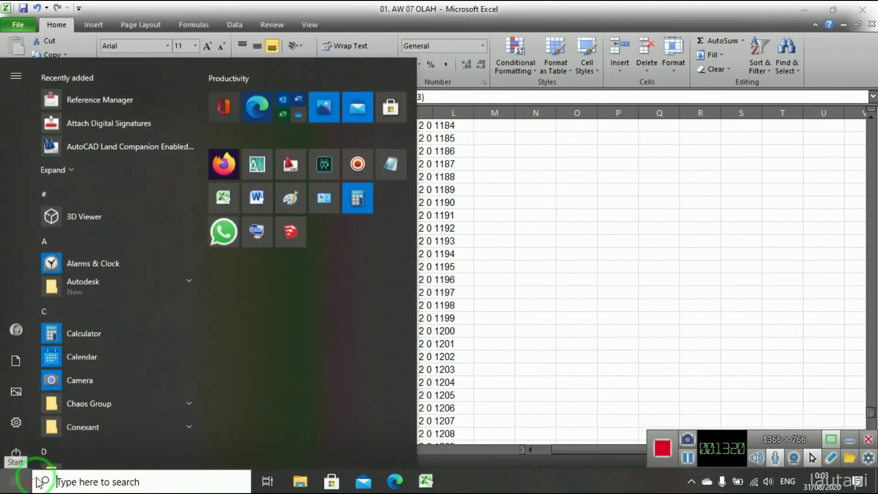
pyautogui.click(256, 163)
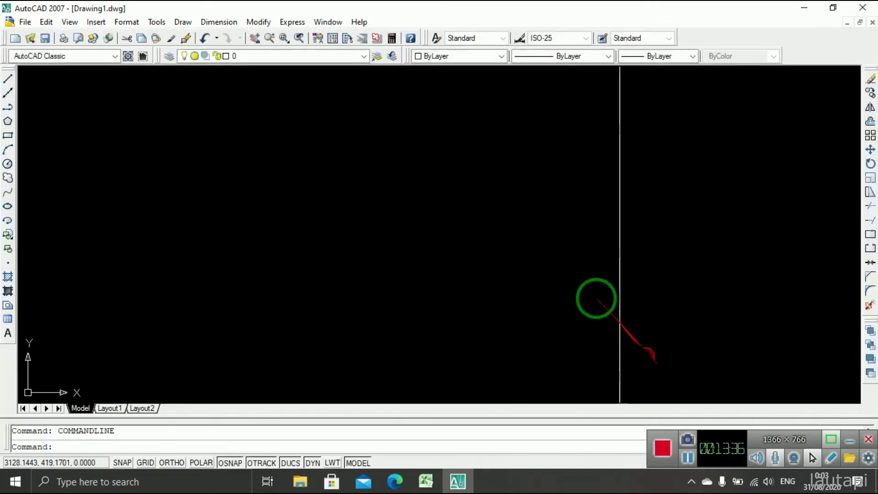
# Set the point style to the circle with a diagonal cross and the point size to .5
pyautogui.click(128, 22)
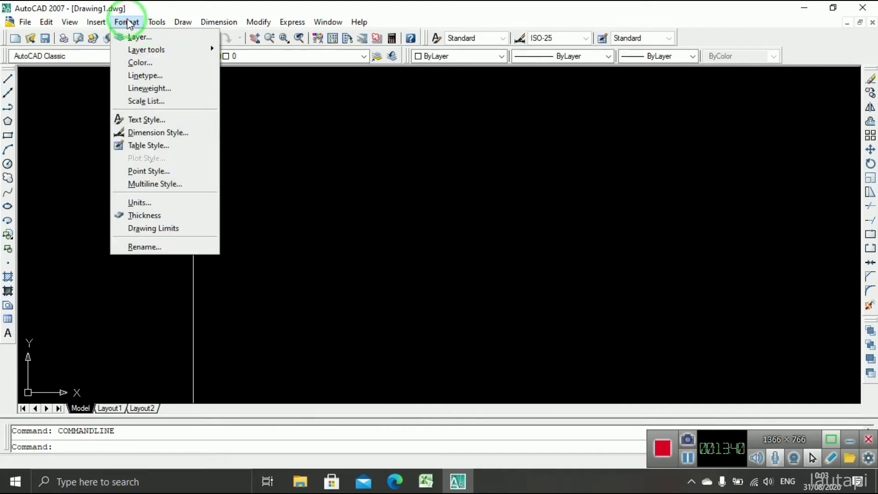
pyautogui.click(146, 172)
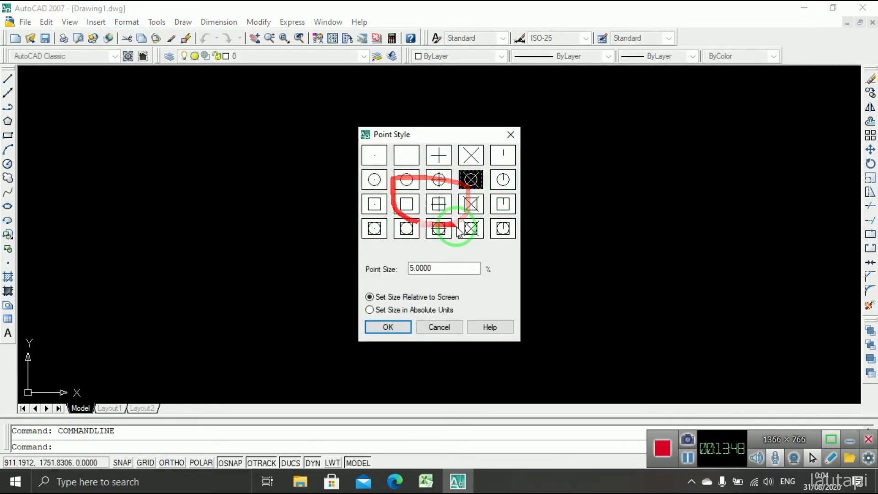
pyautogui.moveTo(447, 268); pyautogui.dragTo(423, 268)
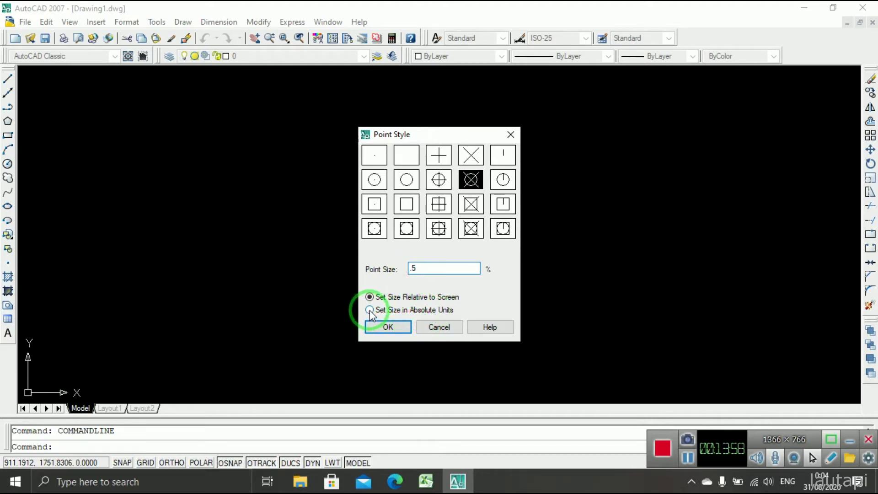
pyautogui.click(404, 330)
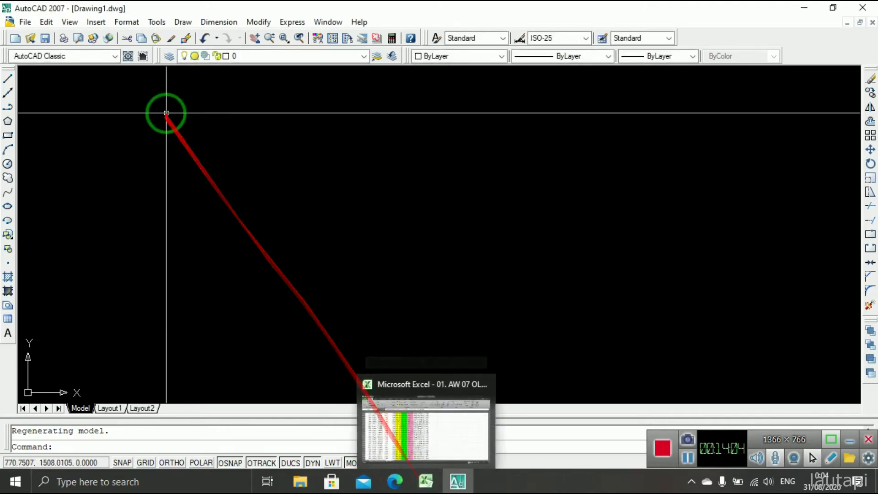
# Change the Standard text style's font to Verdana and apply it
pyautogui.click(127, 22)
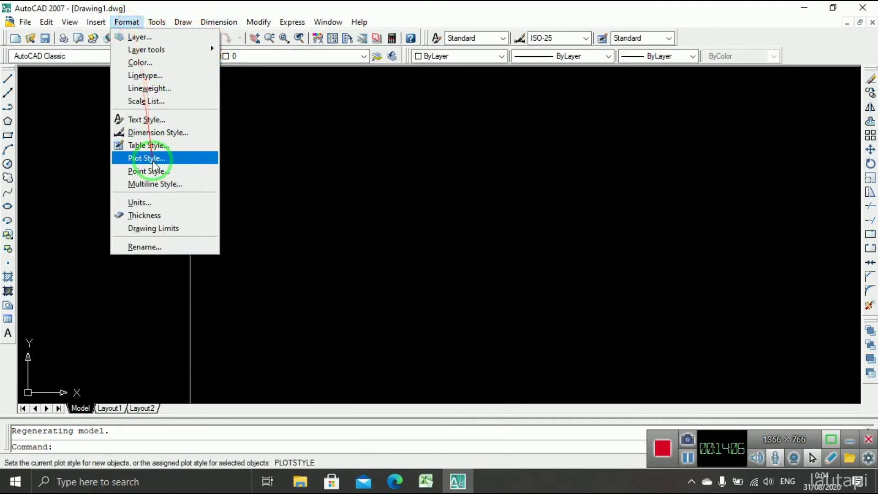
pyautogui.press('Escape')
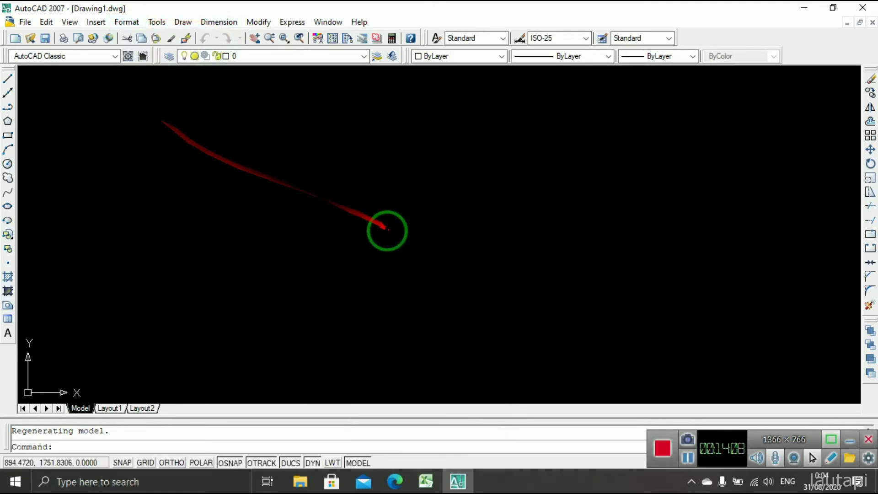
pyautogui.click(373, 228)
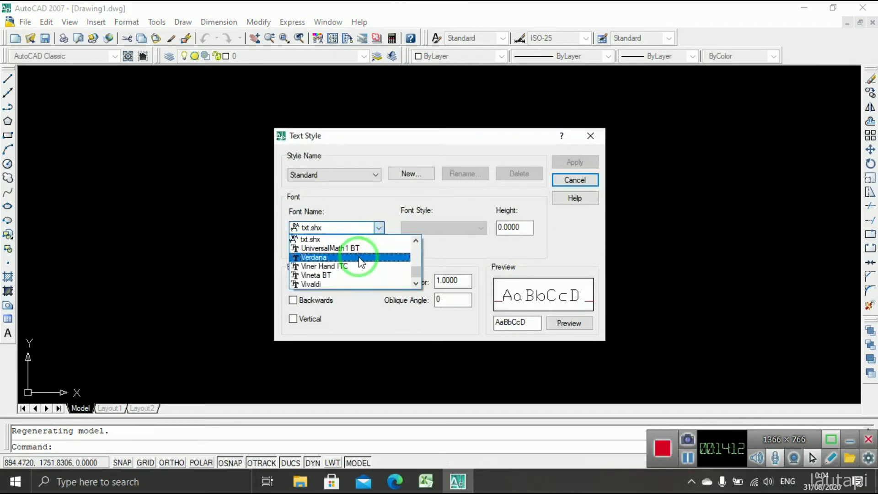
pyautogui.click(360, 259)
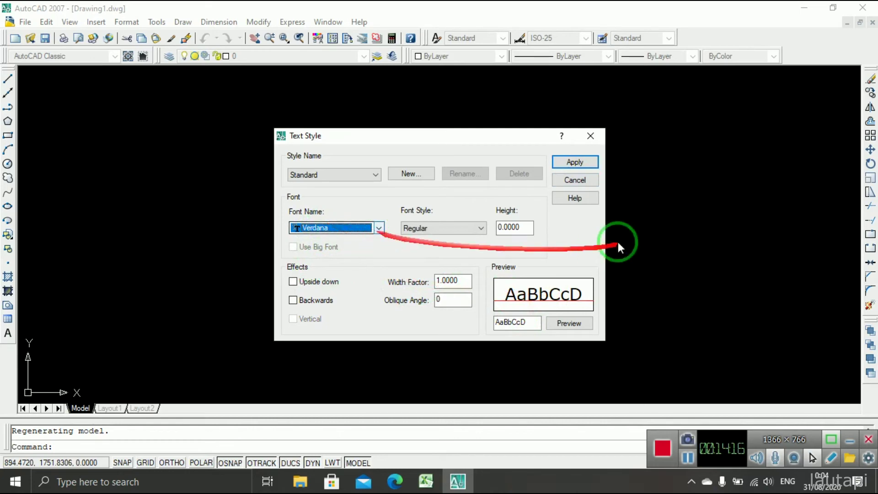
pyautogui.click(586, 165)
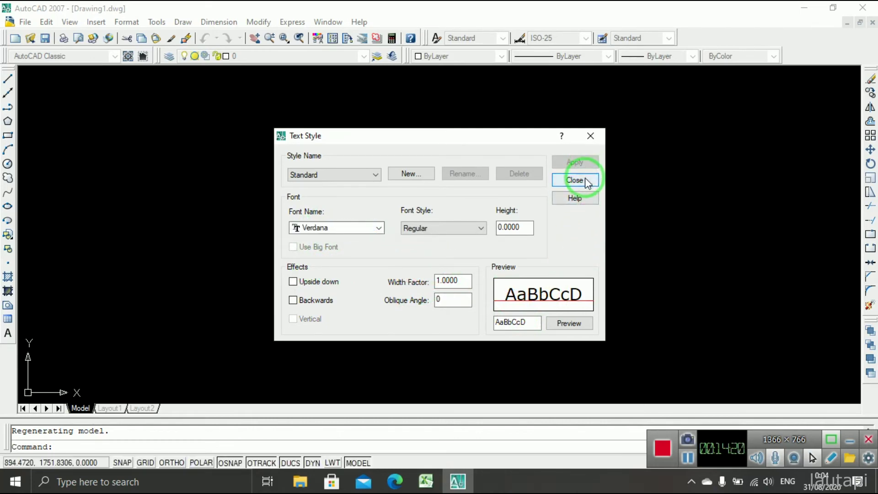
pyautogui.click(587, 181)
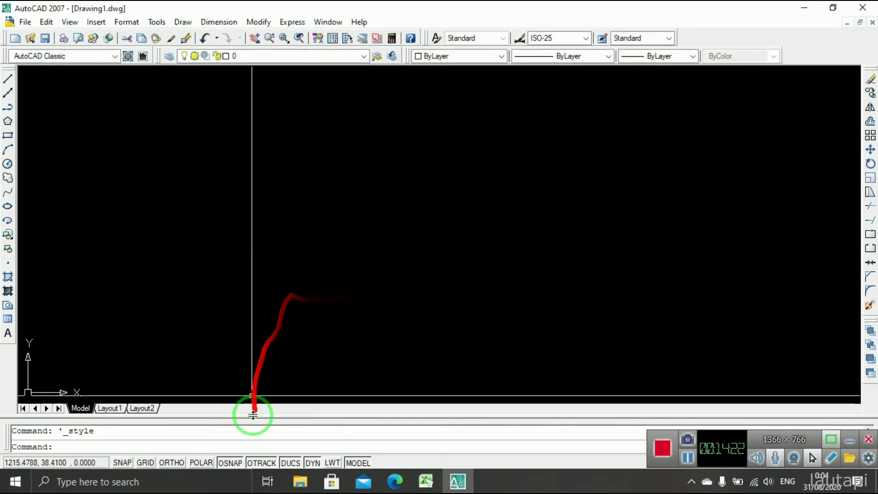
# Switch to Excel and copy the point-number text script in I1:I1273 of Sheet1, including its layer line
pyautogui.click(426, 481)
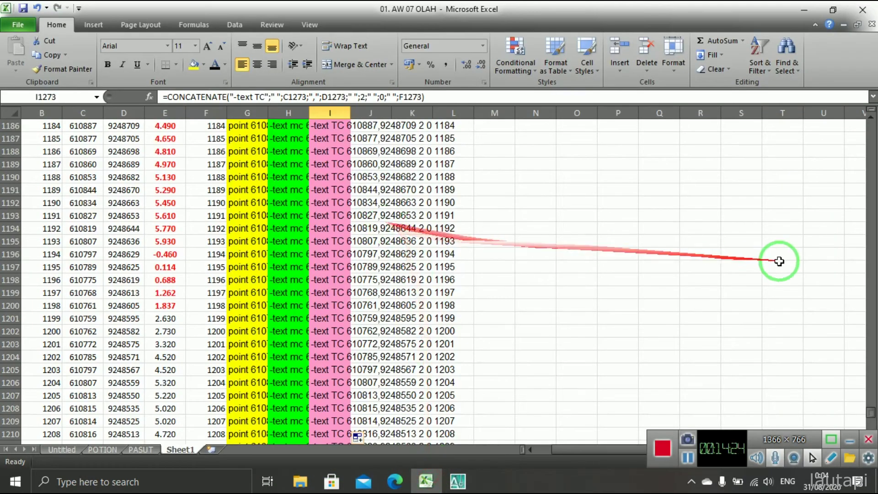
pyautogui.moveTo(873, 414); pyautogui.dragTo(868, 112)
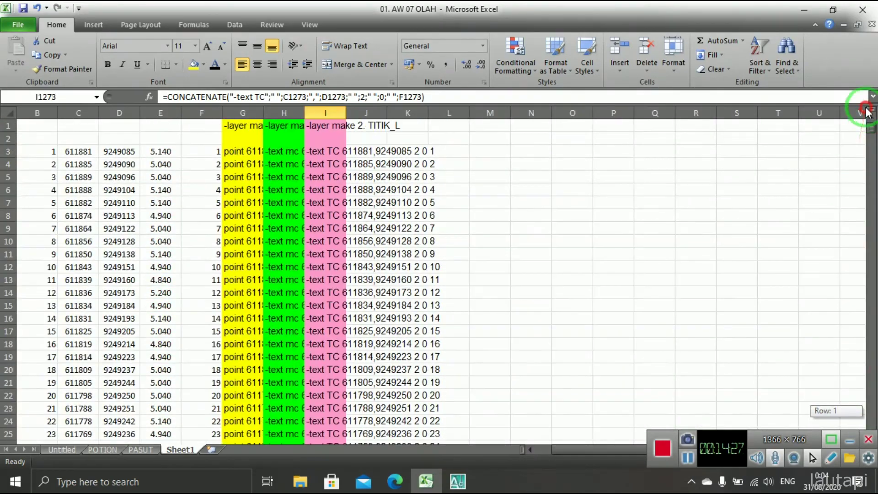
pyautogui.click(327, 126)
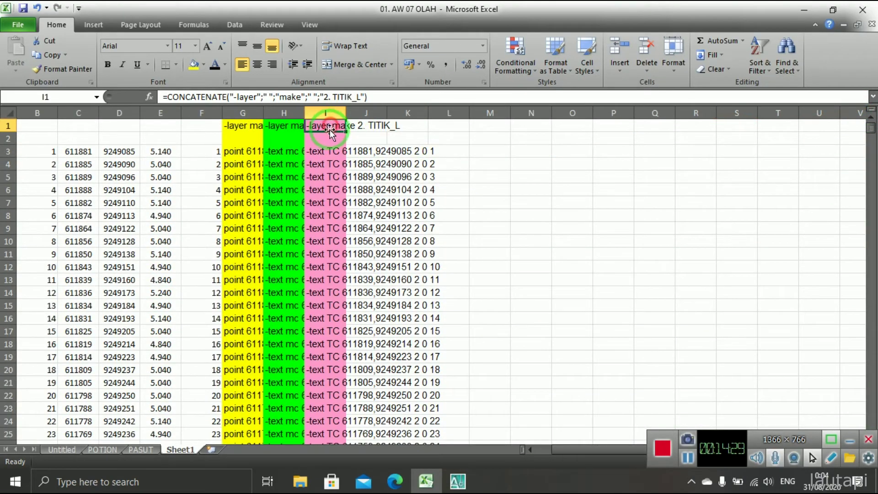
pyautogui.keyDown('shift'); pyautogui.click(344, 164); pyautogui.keyUp('shift')
pyautogui.hotkey('ctrl', 'shift', 'Down')
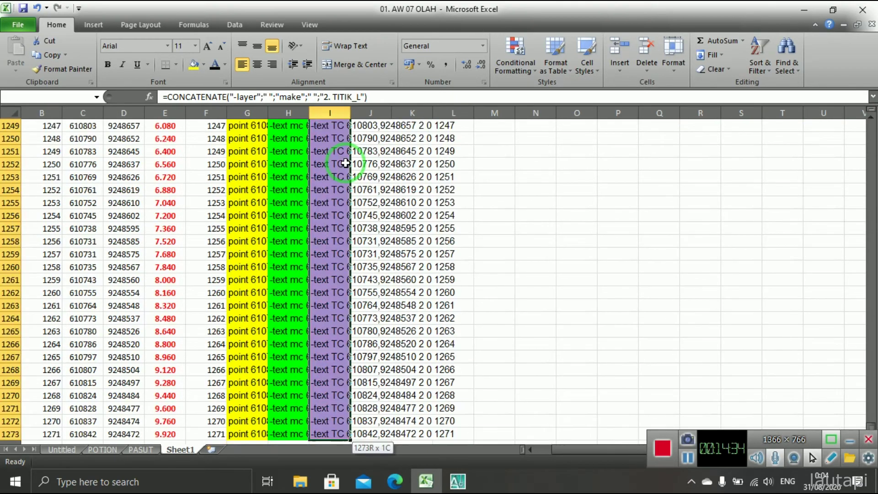
pyautogui.rightClick(341, 171)
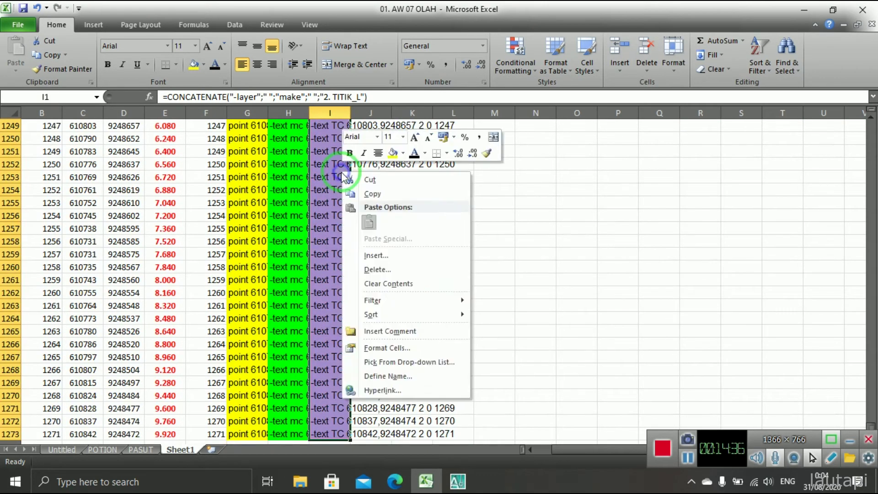
pyautogui.click(360, 191)
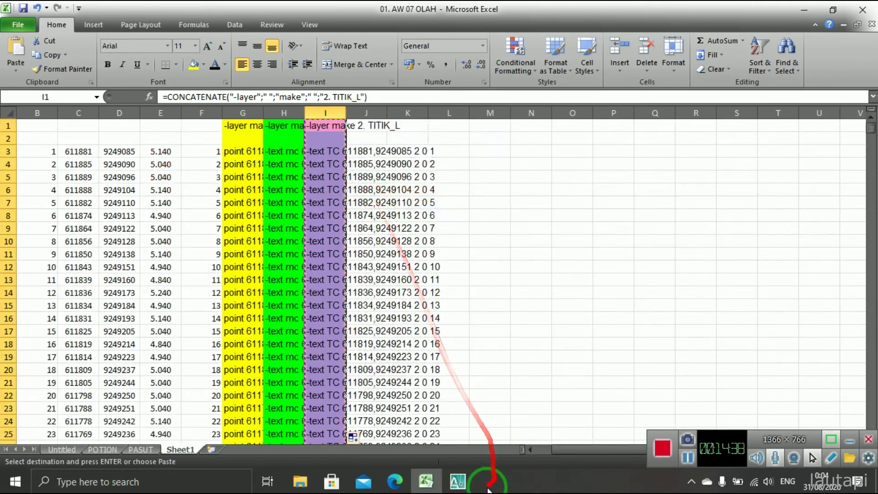
# Switch to AutoCAD and run the copied script at the command line to place the point numbers on layer 2. TITIK_L
pyautogui.click(457, 481)
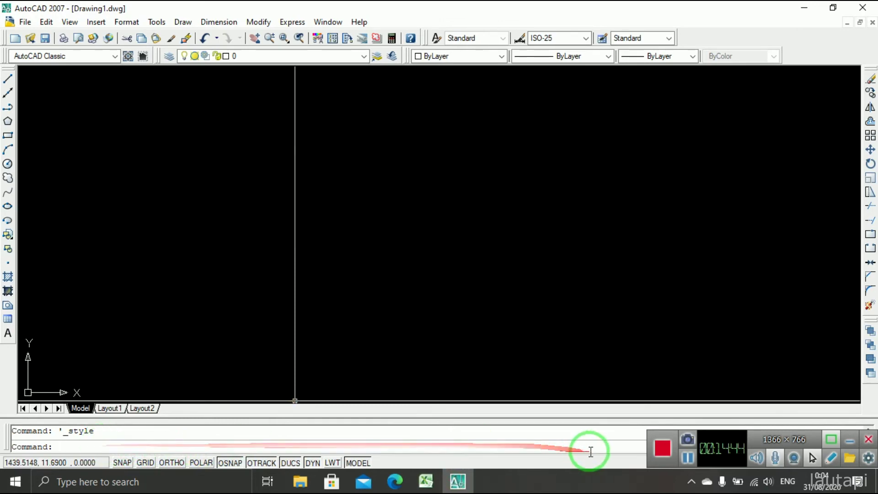
pyautogui.click(689, 462)
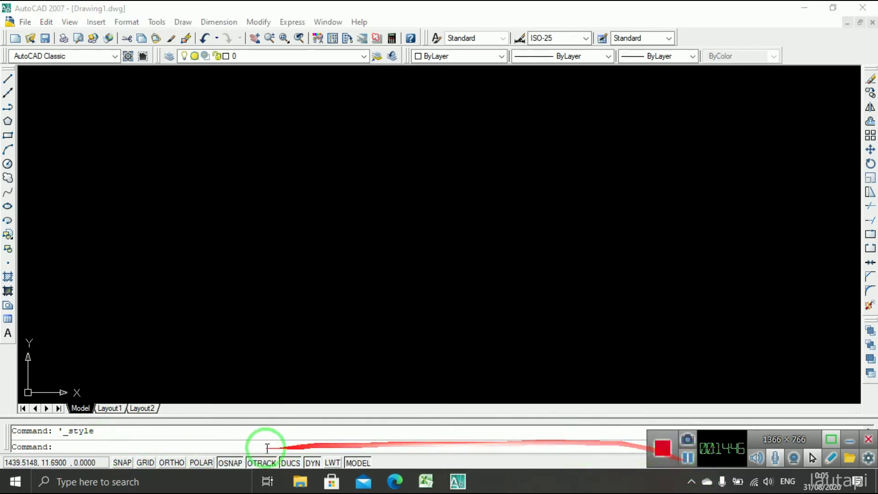
pyautogui.click(119, 447)
pyautogui.rightClick(119, 448)
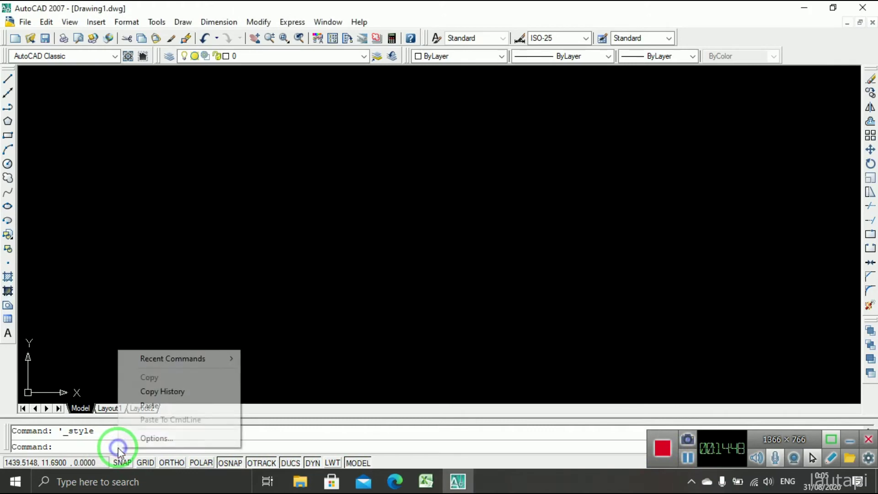
pyautogui.click(164, 409)
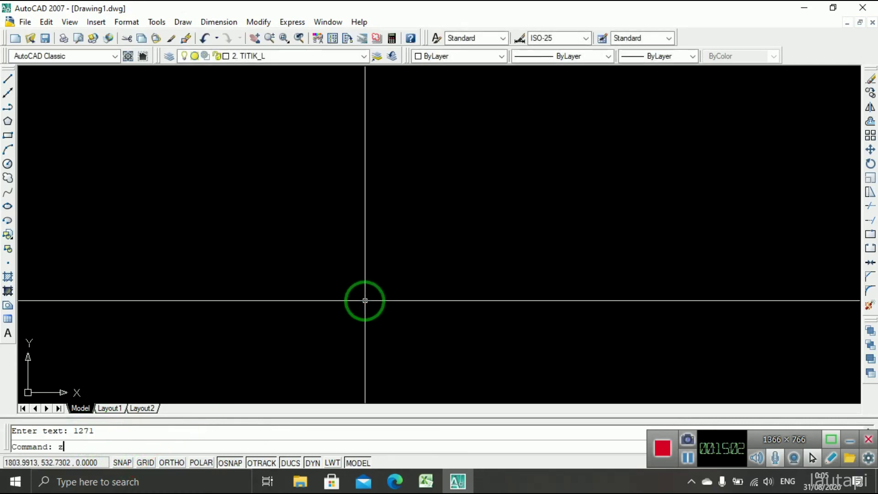
# Zoom to the drawing extents and examine the plotted point-number texts up close and as a whole
pyautogui.press('Return')
pyautogui.write('e')
pyautogui.press('Return')
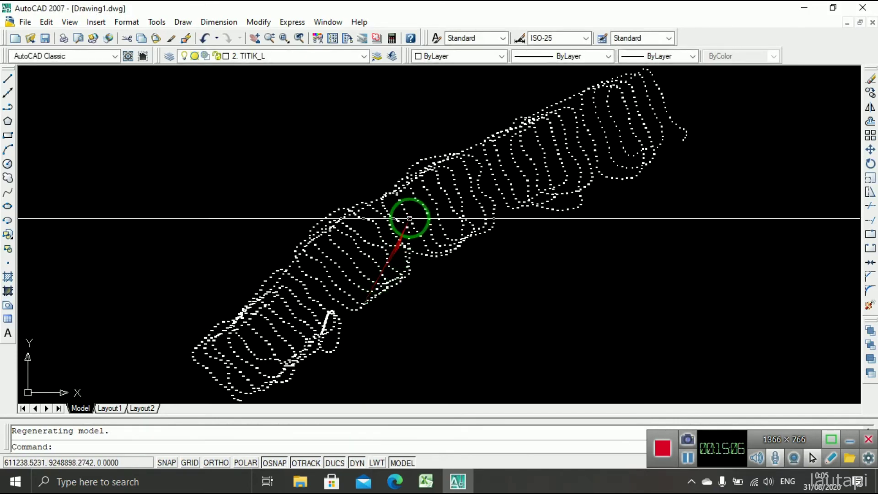
pyautogui.scroll(8, 409, 218)
pyautogui.scroll(-2, 274, 236)
pyautogui.scroll(-4, 275, 238)
pyautogui.scroll(2, 284, 294)
pyautogui.scroll(-2, 284, 295)
pyautogui.scroll(-2, 287, 316)
pyautogui.moveTo(290, 329); pyautogui.dragTo(461, 214)
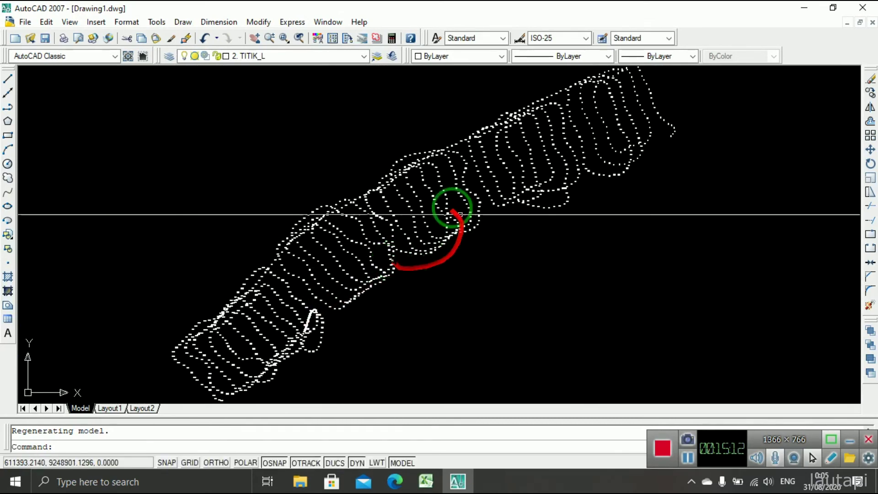
# Switch to Excel and copy the elevation text script in column H of Sheet1, from the layer line in H1 to the last data row
pyautogui.click(428, 483)
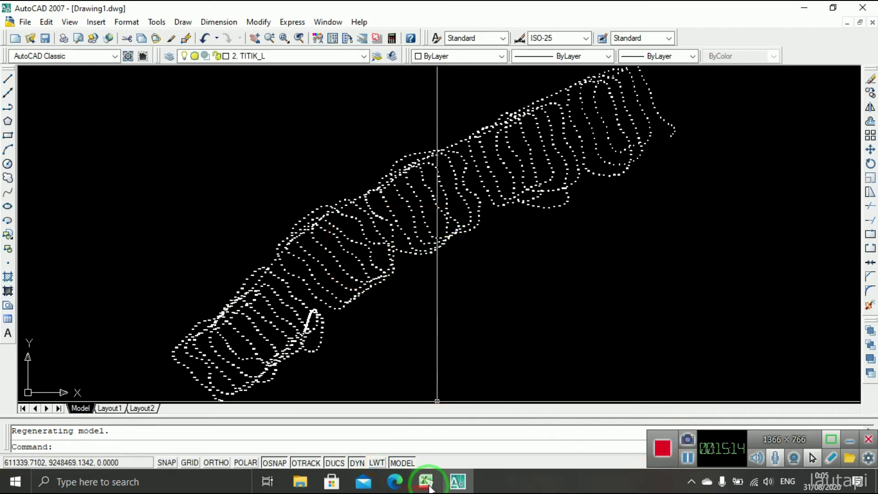
pyautogui.click(687, 459)
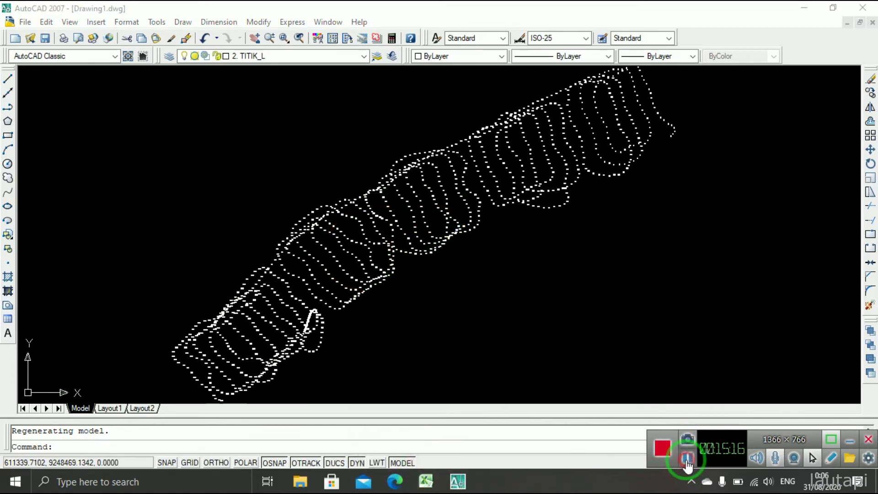
pyautogui.click(428, 483)
pyautogui.click(291, 128)
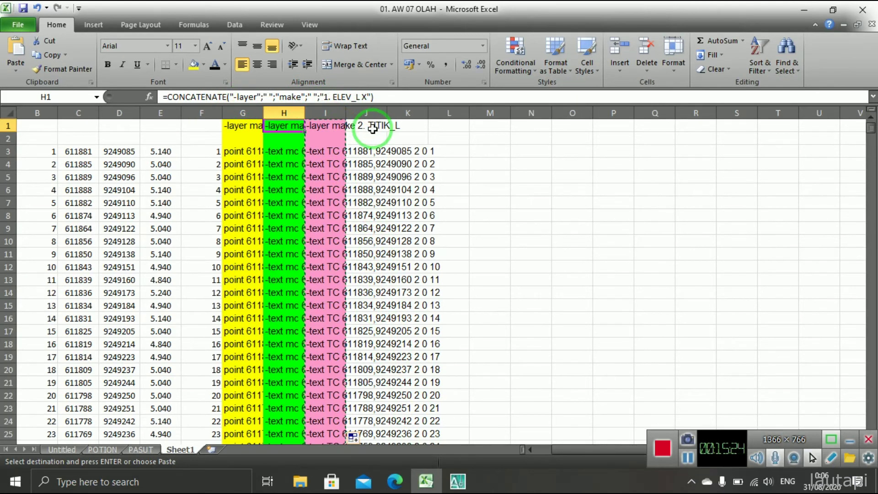
pyautogui.hotkey('shift', 'Down')
pyautogui.hotkey('shift', 'Down')
pyautogui.hotkey('shift', 'Down')
pyautogui.hotkey('shift', 'Down')
pyautogui.hotkey('shift', 'Down')
pyautogui.hotkey('shift', 'Down')
pyautogui.hotkey('shift', 'Down')
pyautogui.hotkey('ctrl', 'shift', 'Down')
pyautogui.rightClick(293, 196)
pyautogui.click(286, 250)
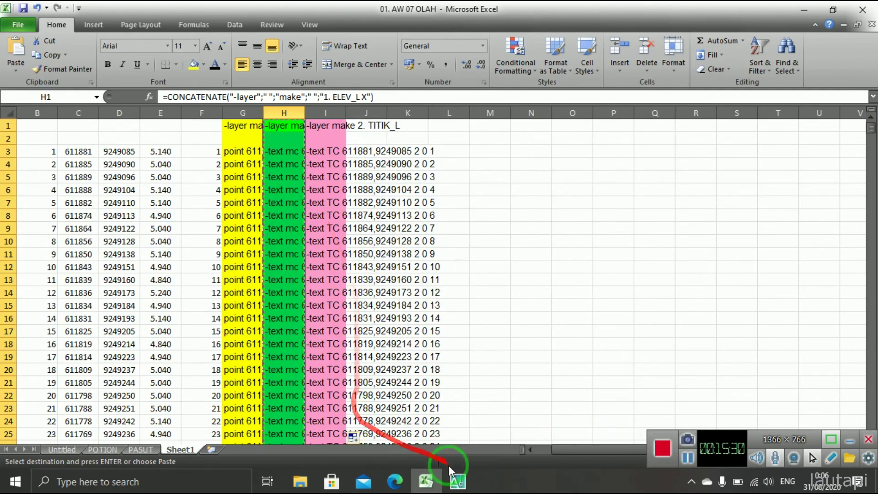
# Switch to AutoCAD and run the copied elevation text script at the command line
pyautogui.click(458, 481)
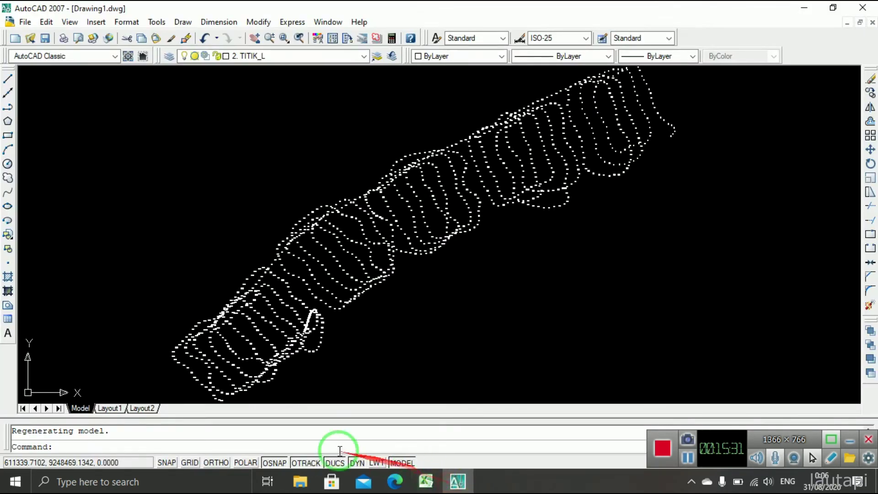
pyautogui.rightClick(176, 447)
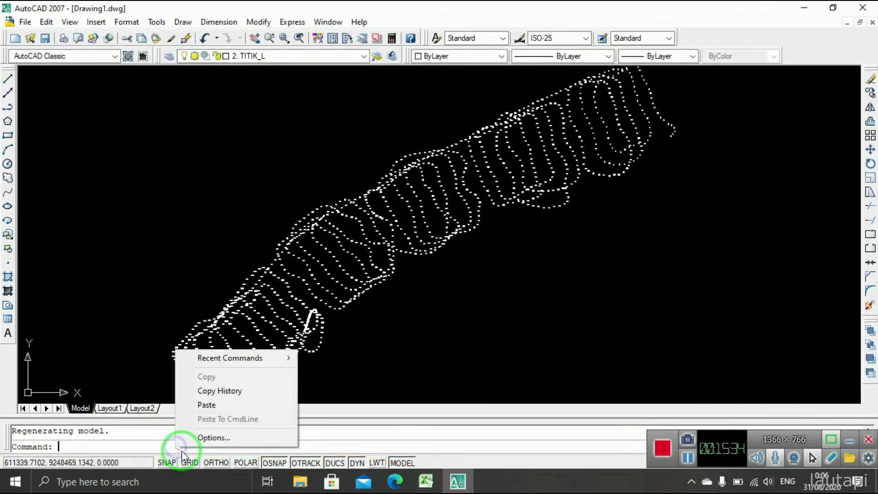
pyautogui.click(220, 407)
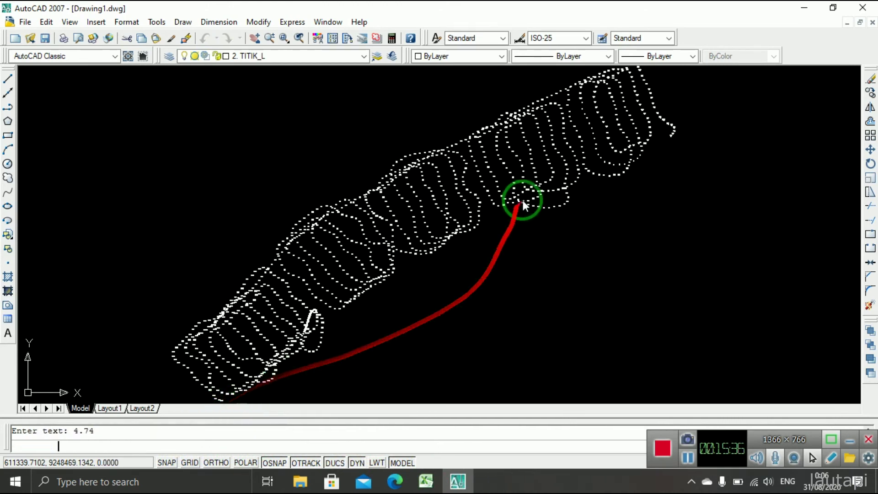